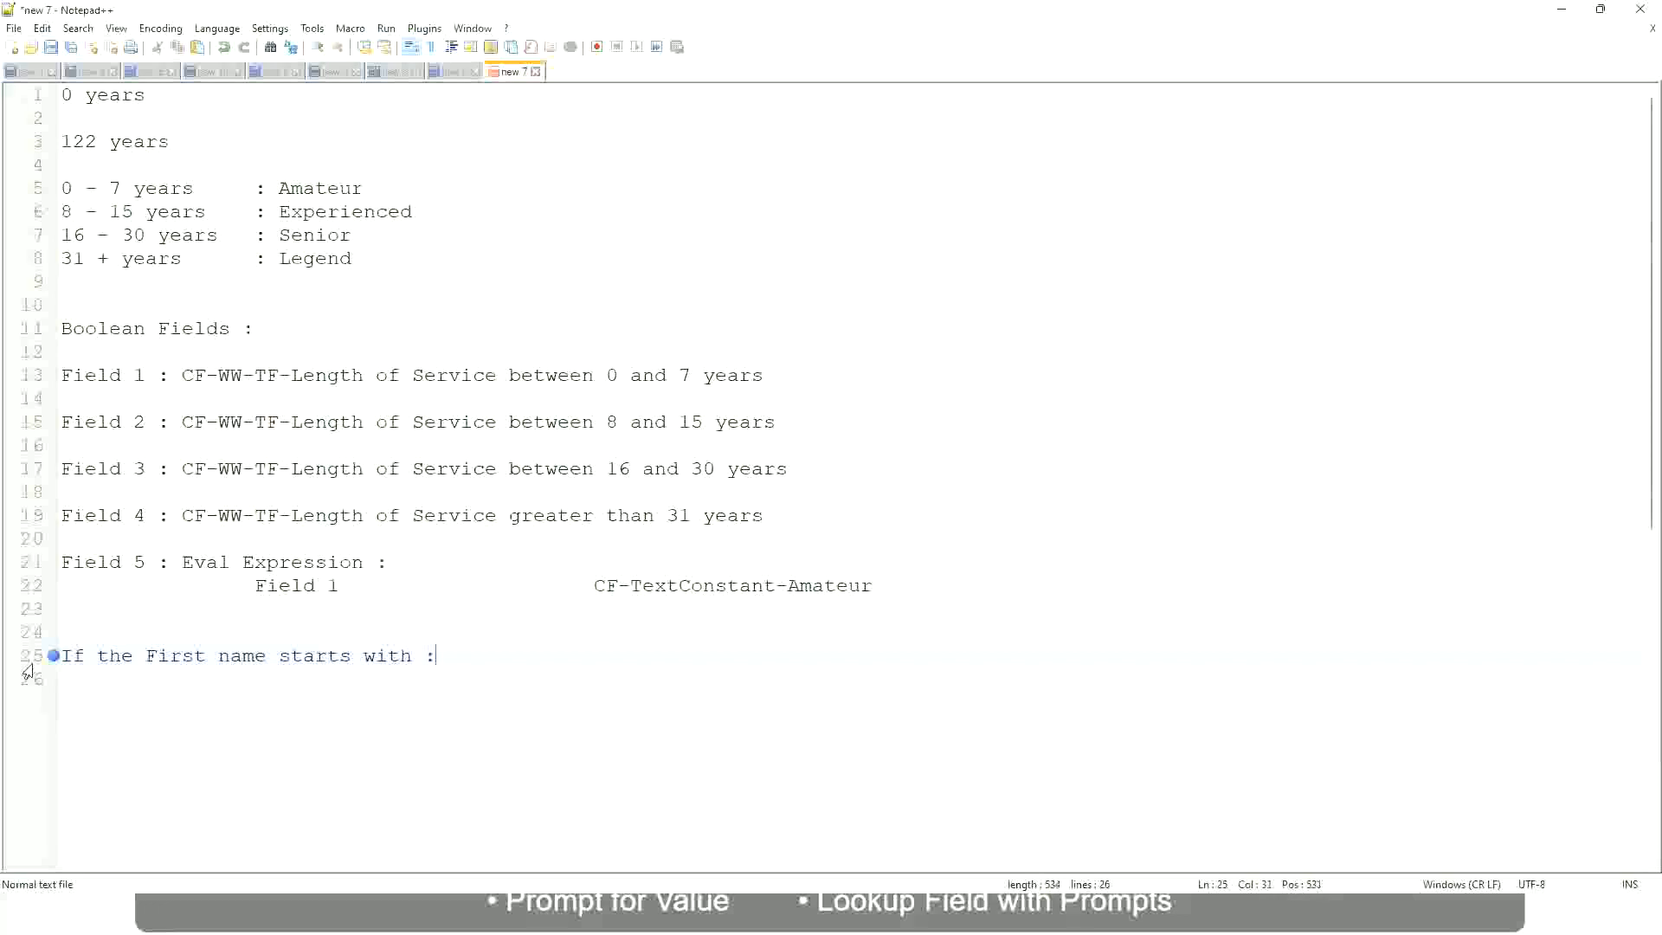
# Complete the "If the First name starts with :" line with the range "A - G :" and the label A Listers
pyautogui.write('a')
pyautogui.press('BackSpace')
pyautogui.write('A - G')
pyautogui.write(': A lI')
pyautogui.press('BackSpace')
pyautogui.press('BackSpace')
pyautogui.write('Listers')
pyautogui.press('BackSpace')
# Enclose the A Listers label in double quotation marks
pyautogui.hotkey('ctrl', 'Left')
pyautogui.write('""')
pyautogui.press('Right')
pyautogui.press('BackSpace')
pyautogui.press('Right')
pyautogui.press('Return')
pyautogui.write('"')
pyautogui.press('Delete')
pyautogui.press('BackSpace')
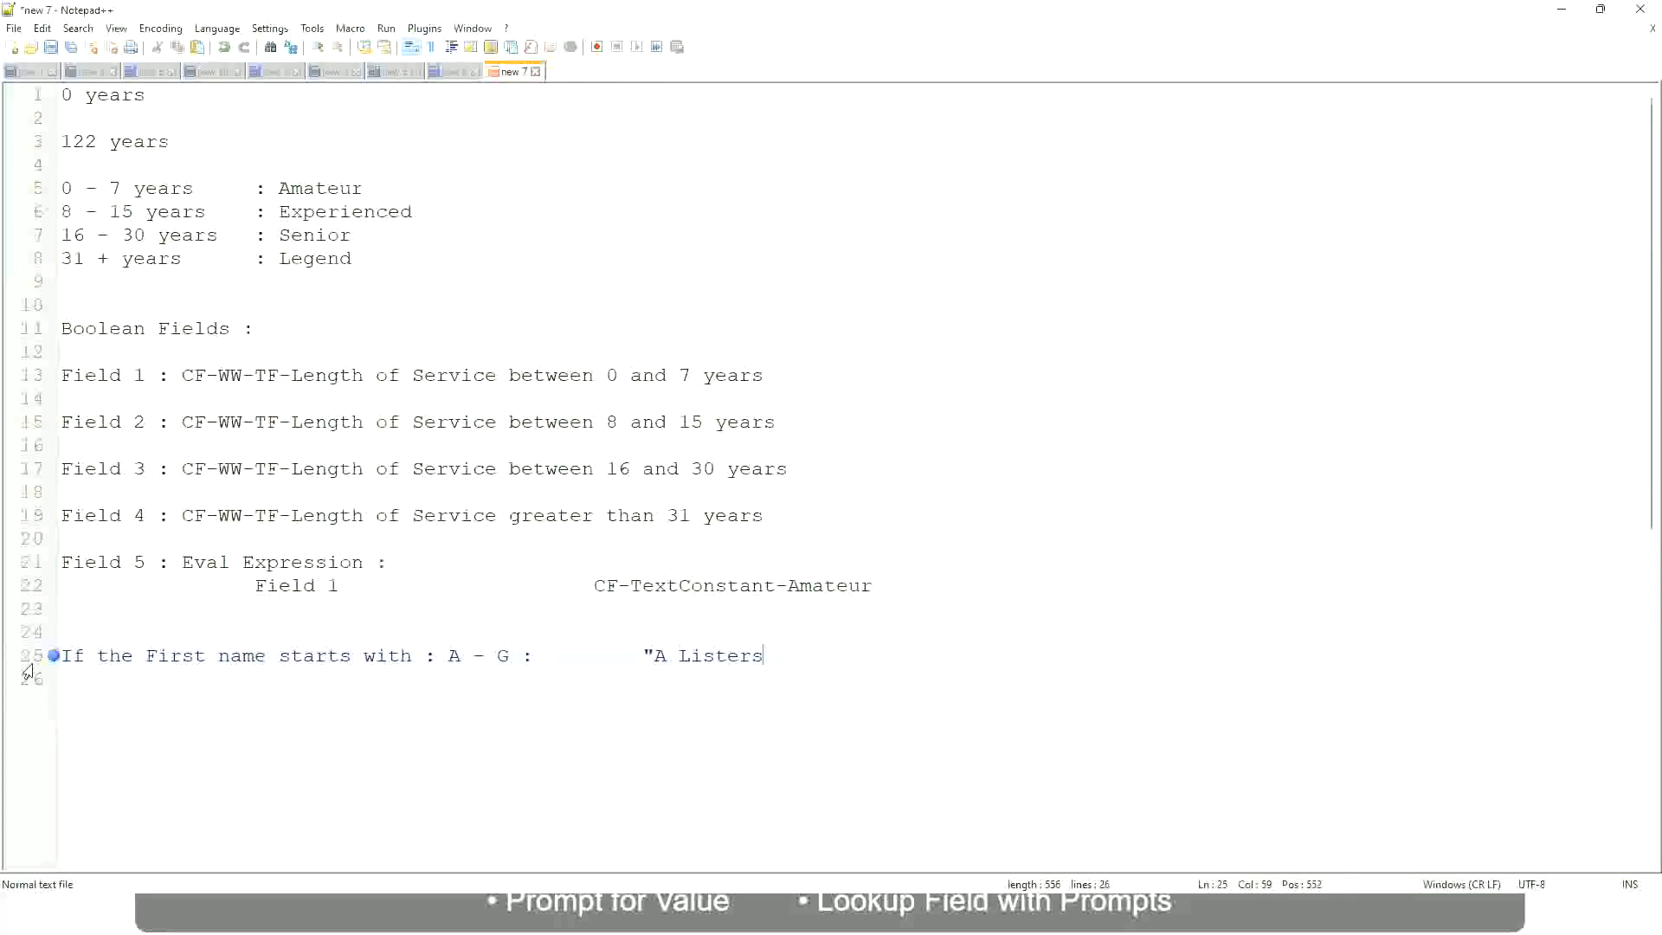
pyautogui.write('"')
# Add a line for the range H - P with the label "His Majesty", aligned under the A Listers entry
pyautogui.press('Return')
pyautogui.write('H -')
pyautogui.write('P')
pyautogui.press('Tab')
pyautogui.press('Tab')
pyautogui.press('Tab')
pyautogui.press('Tab')
pyautogui.press('Tab')
pyautogui.press('Tab')
pyautogui.press('Tab')
pyautogui.press('Tab')
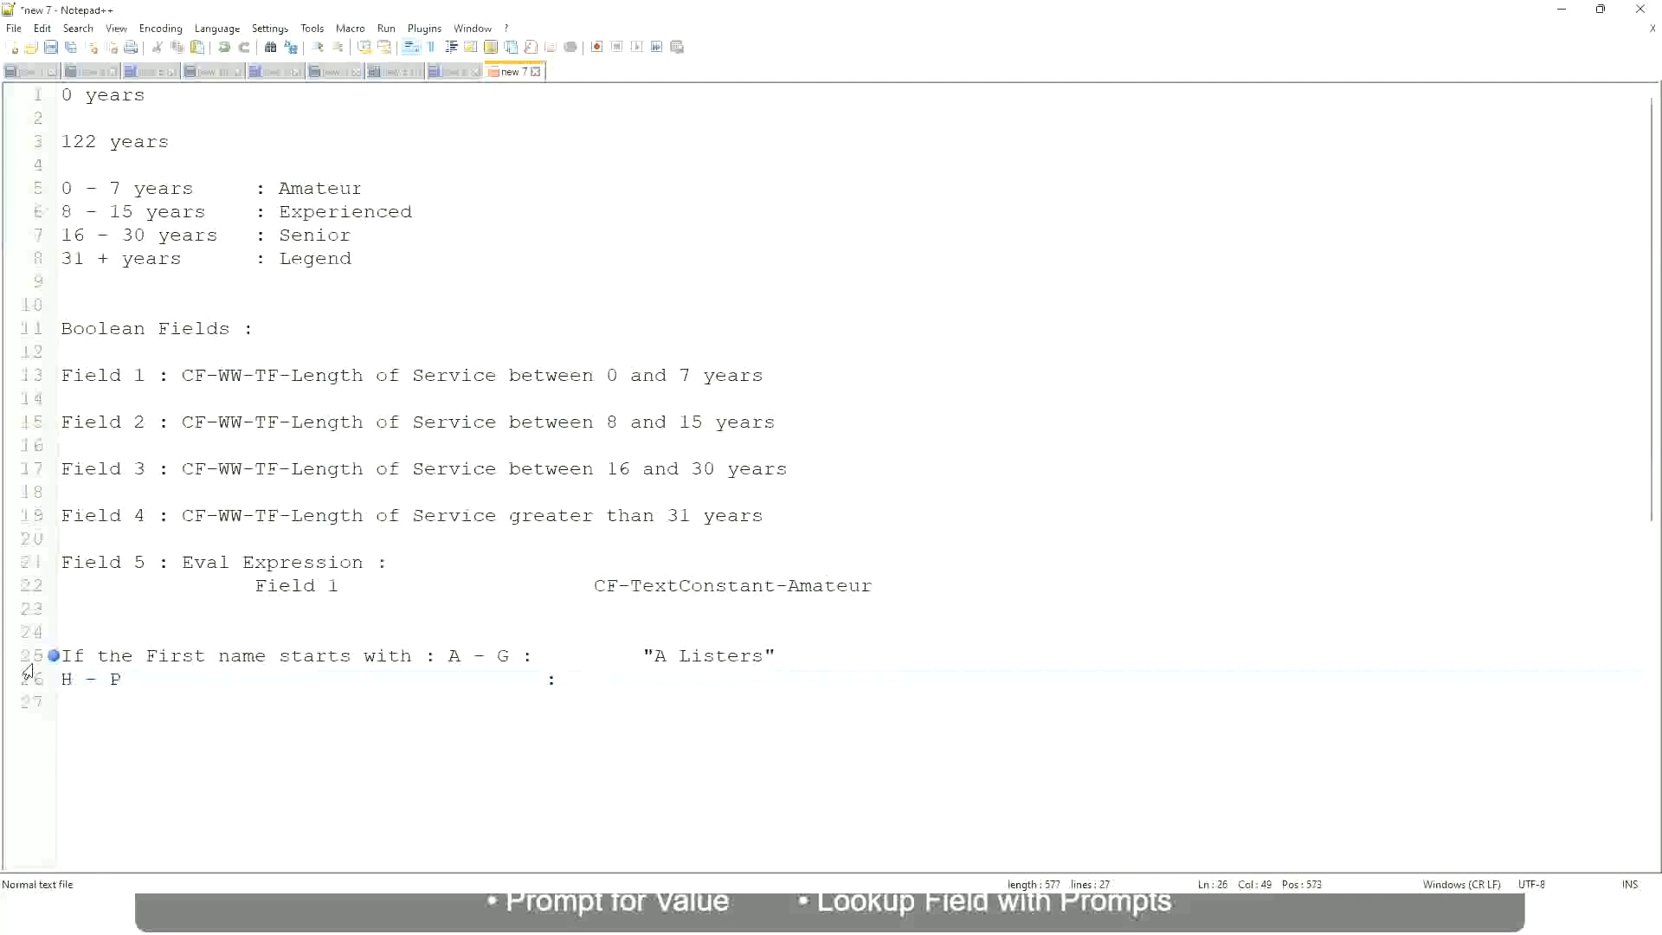
pyautogui.write('"His Majesty""')
pyautogui.press('BackSpace')
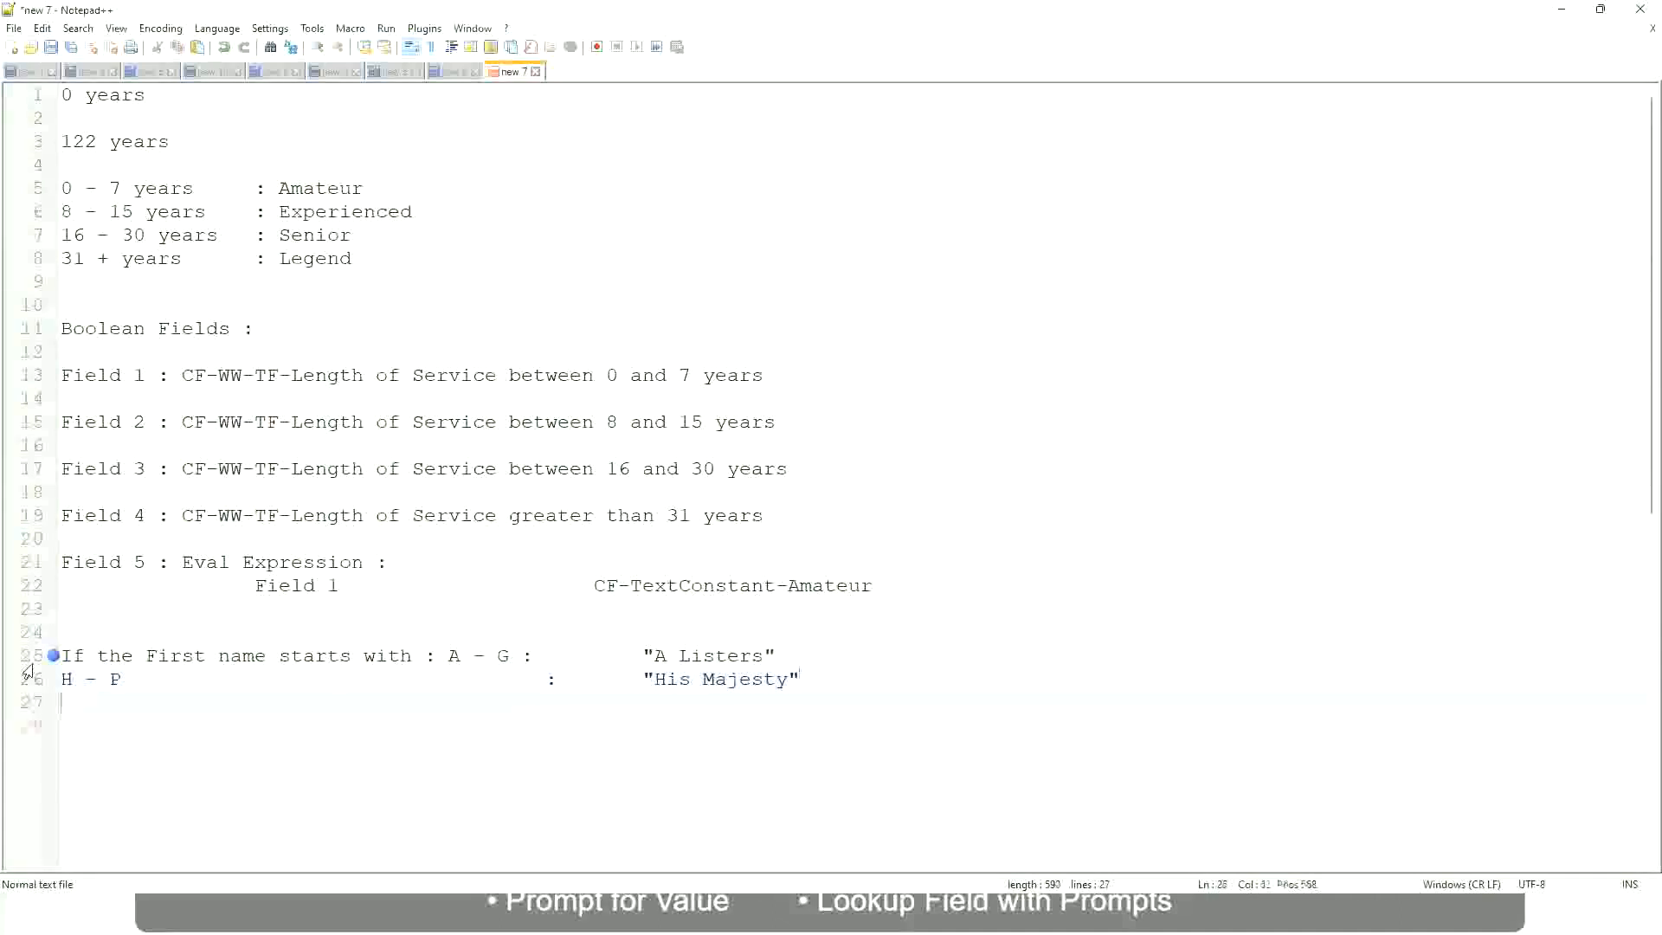
# Add a third line for the range L - Z with the label "Lords", aligned with the lines above
pyautogui.press('Return')
pyautogui.write('L')
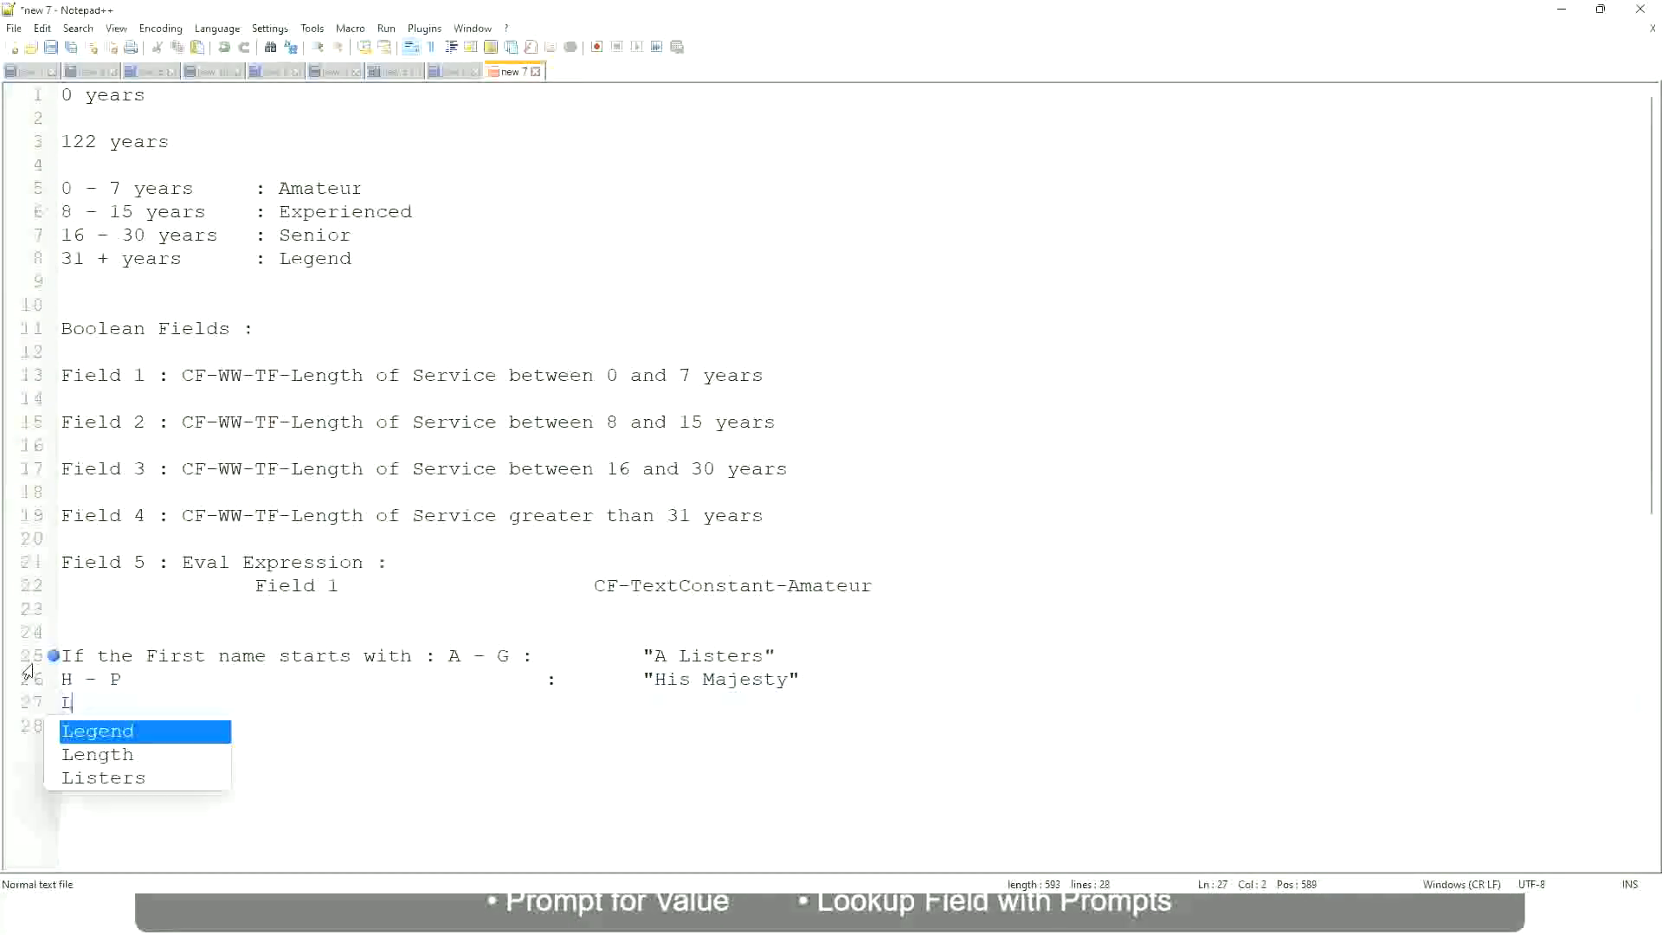
pyautogui.write(' - Z')
pyautogui.press('Tab')
pyautogui.press('Tab')
pyautogui.press('Tab')
pyautogui.press('Tab')
pyautogui.press('Tab')
pyautogui.press('Tab')
pyautogui.press('Tab')
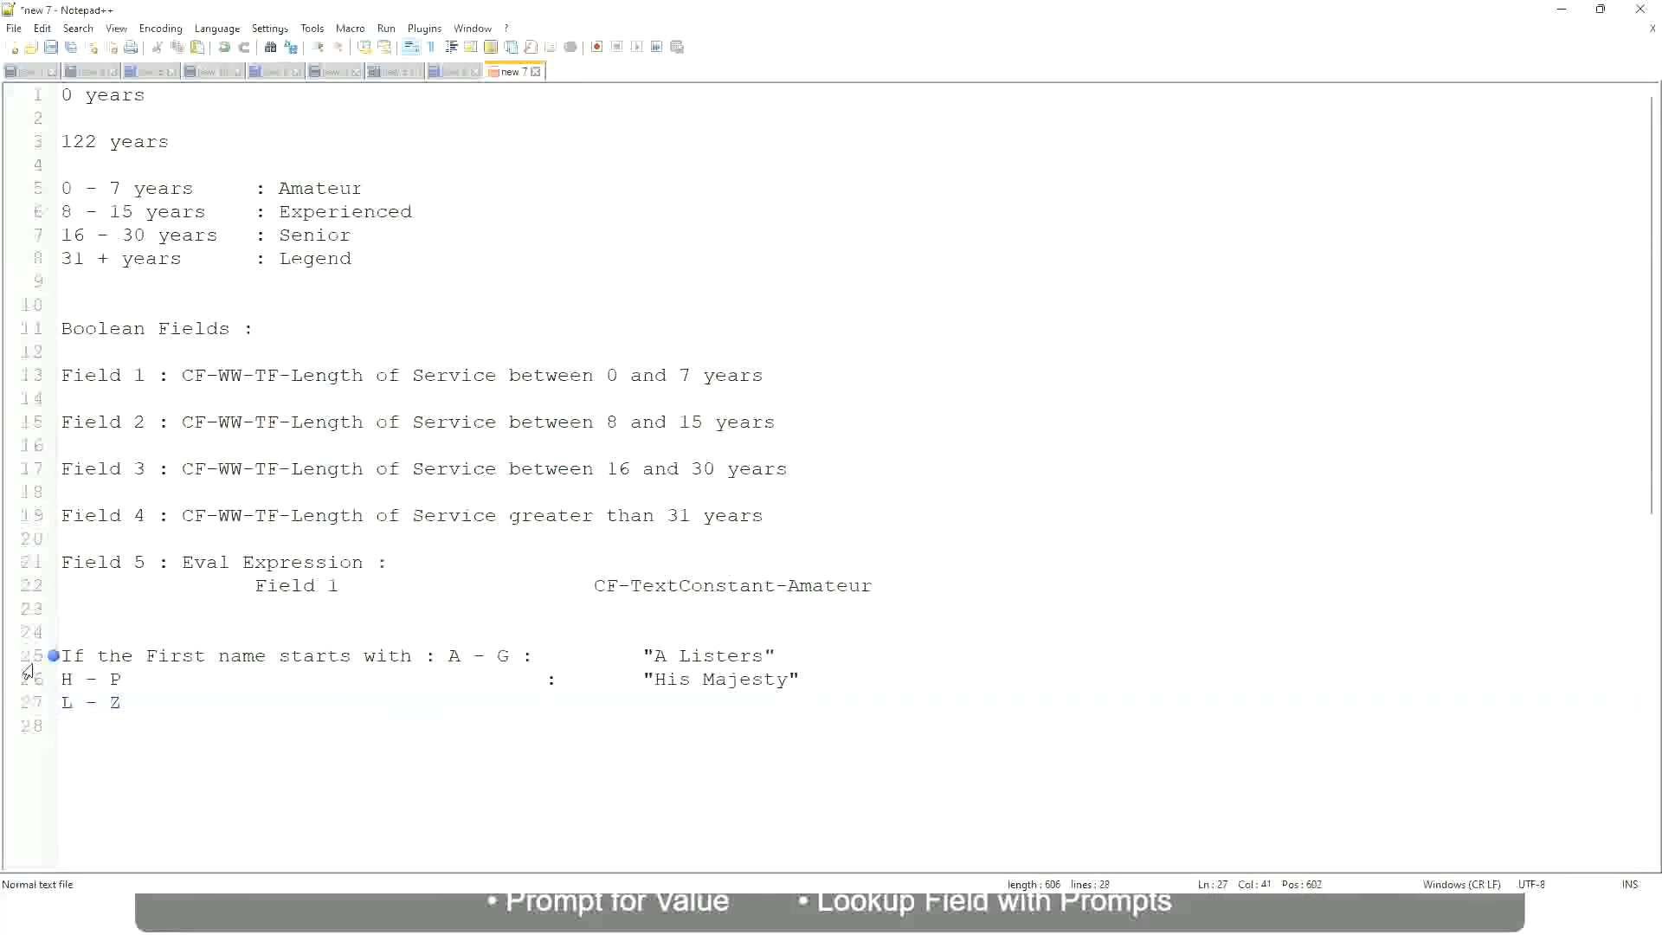
pyautogui.write(':')
pyautogui.press('Tab')
pyautogui.write('"Lords')
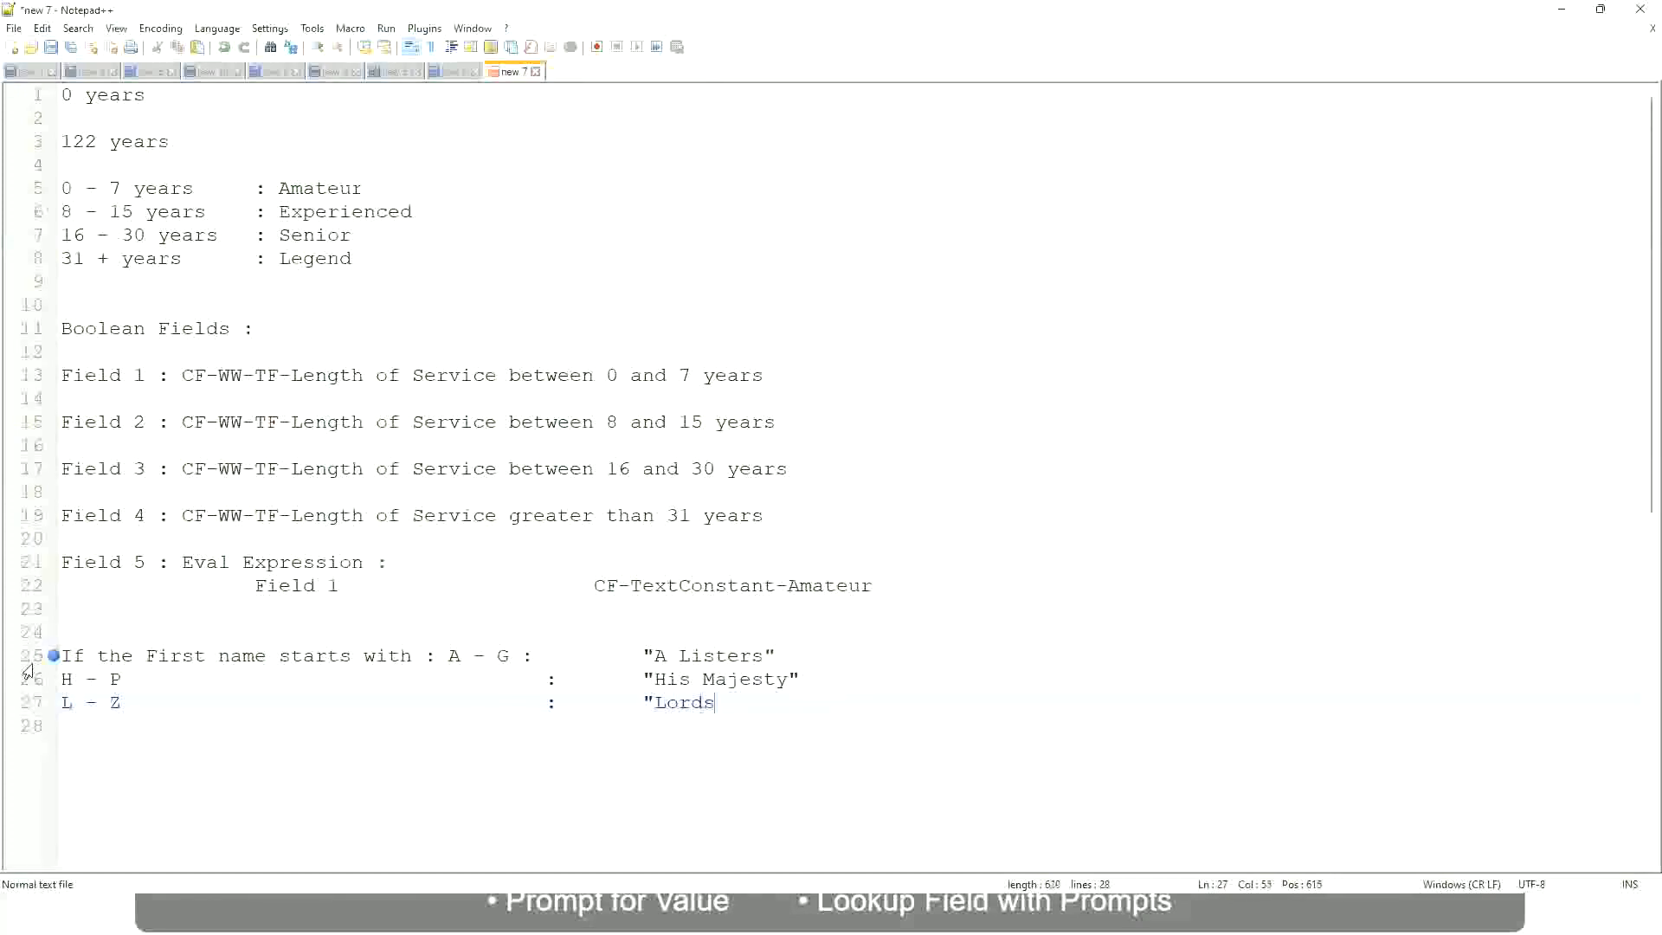
pyautogui.write('""')
pyautogui.press('BackSpace')
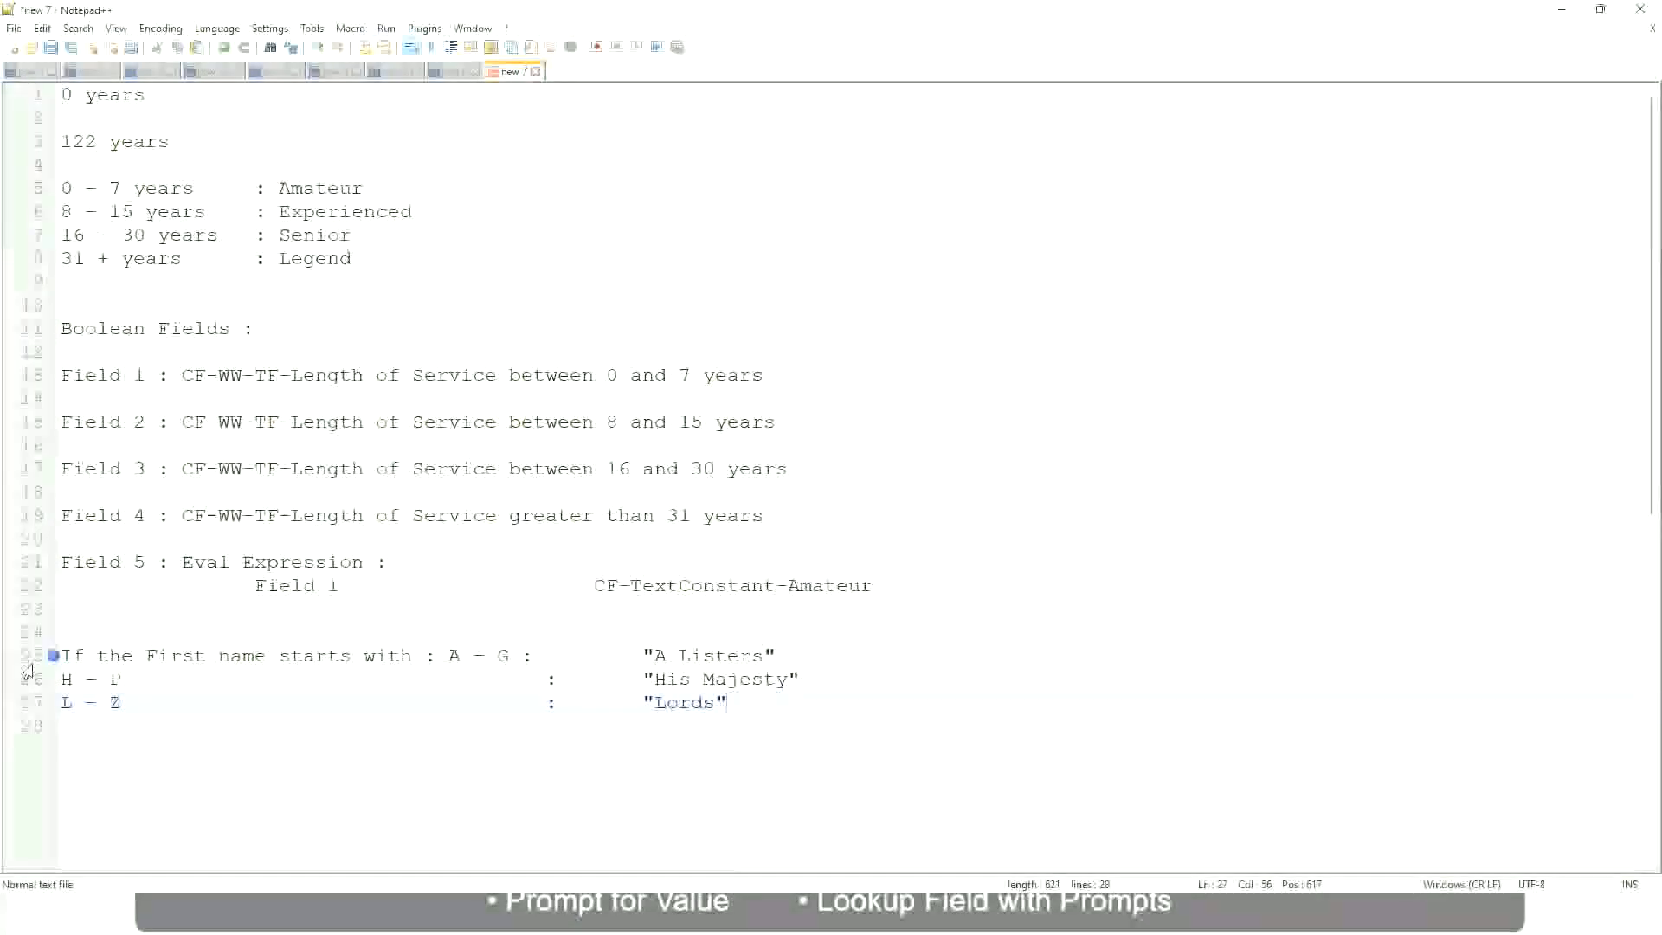
pyautogui.click(741, 705)
pyautogui.moveTo(721, 703); pyautogui.dragTo(795, 657)
pyautogui.click(684, 655)
pyautogui.click(751, 682)
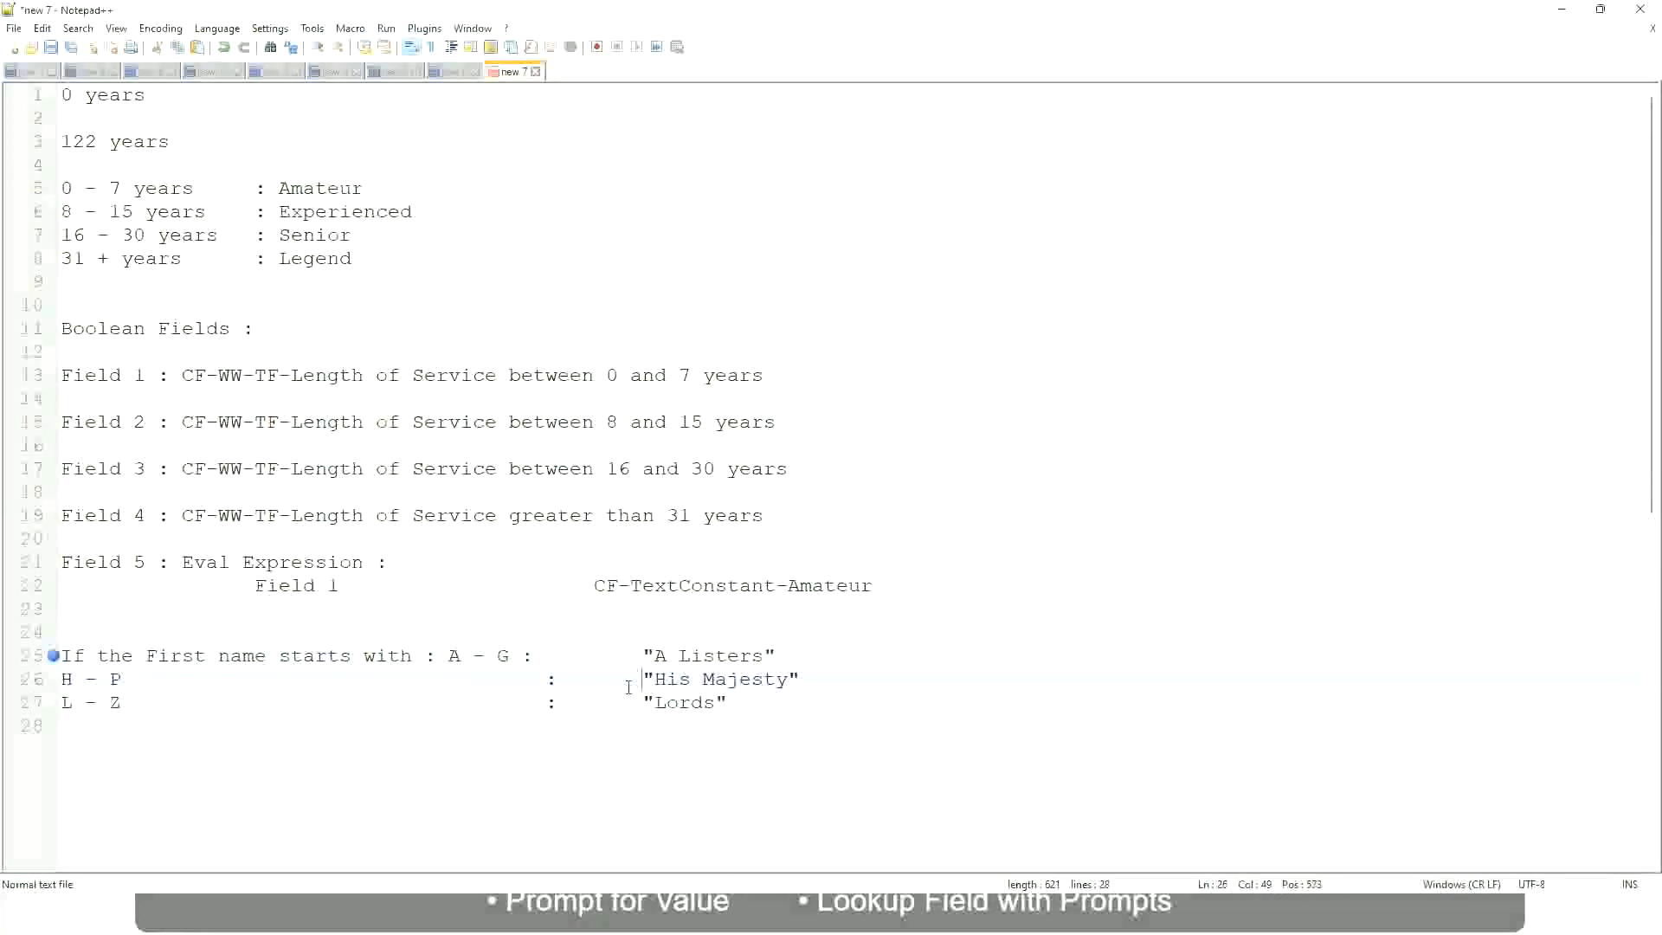
# Replace the three first-name lines with a new condition starting with "If", trying "Prior Experience" and erasing those words
pyautogui.moveTo(757, 721); pyautogui.dragTo(57, 658)
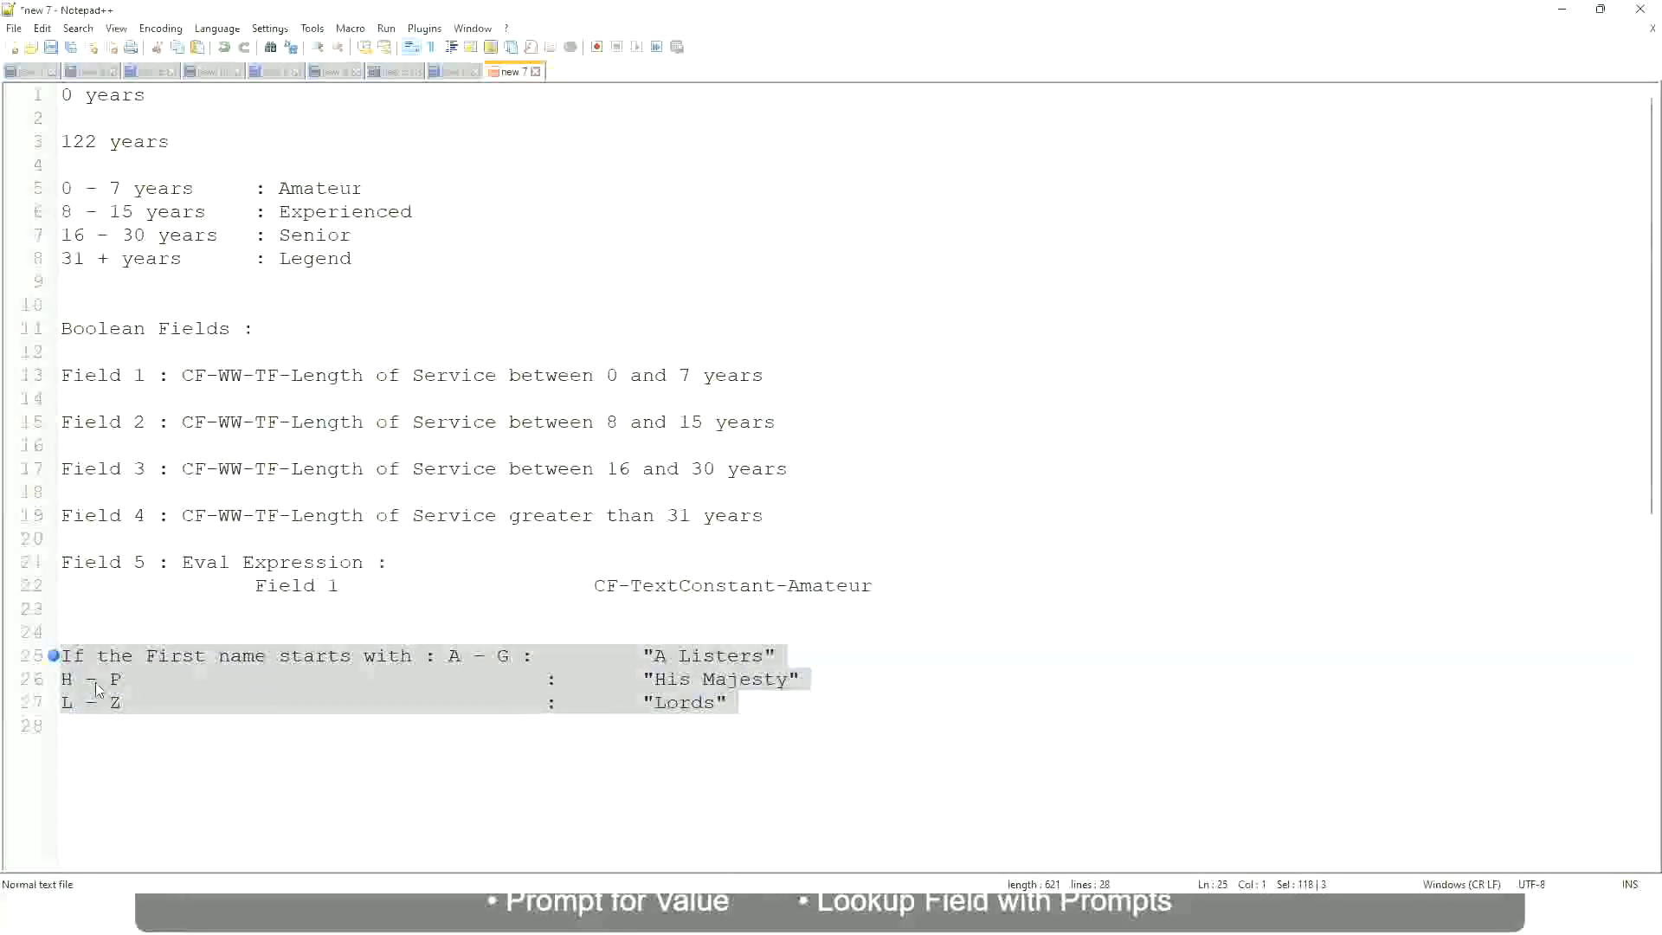
pyautogui.write('If')
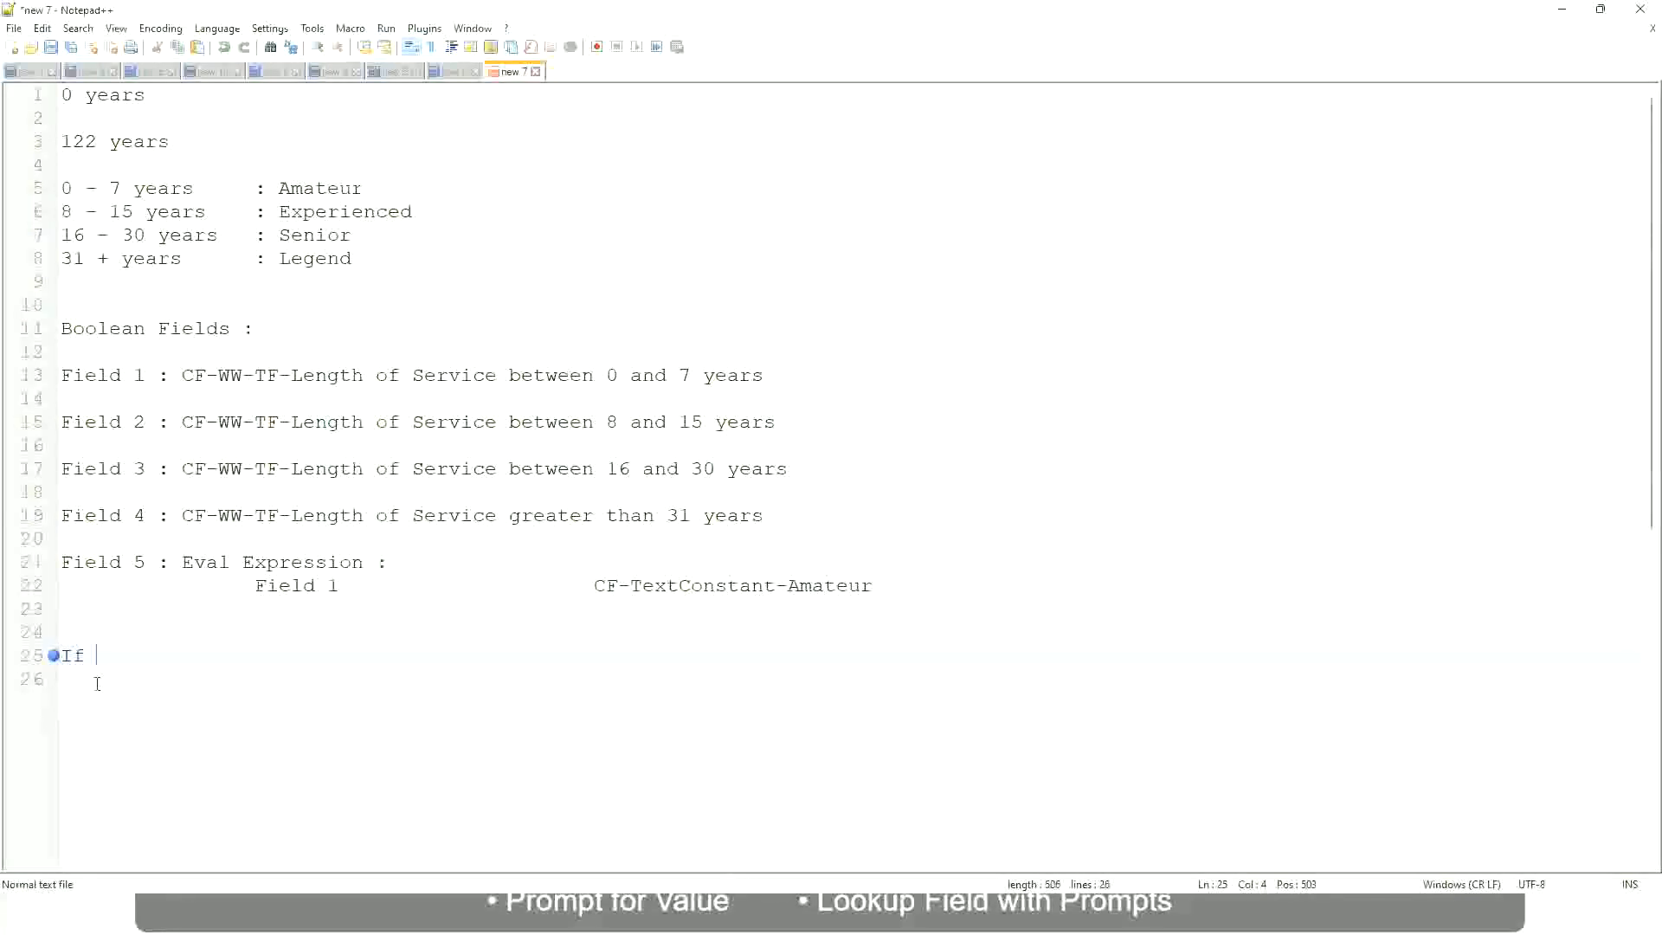
pyautogui.write(' Prior E')
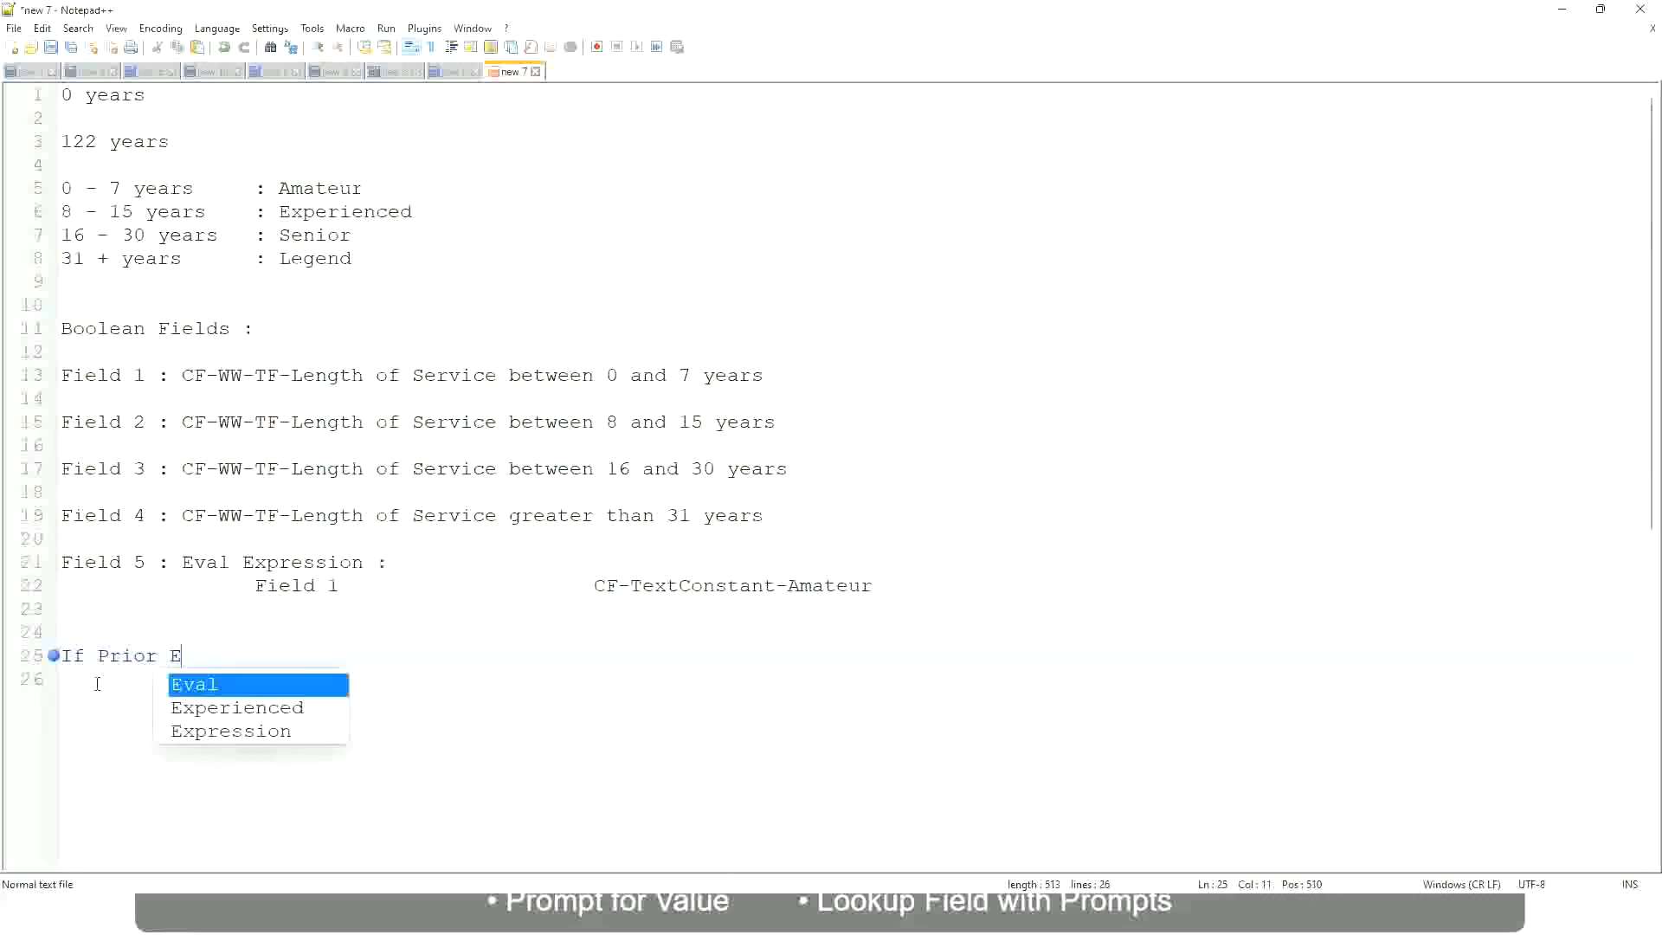
pyautogui.write('xperience')
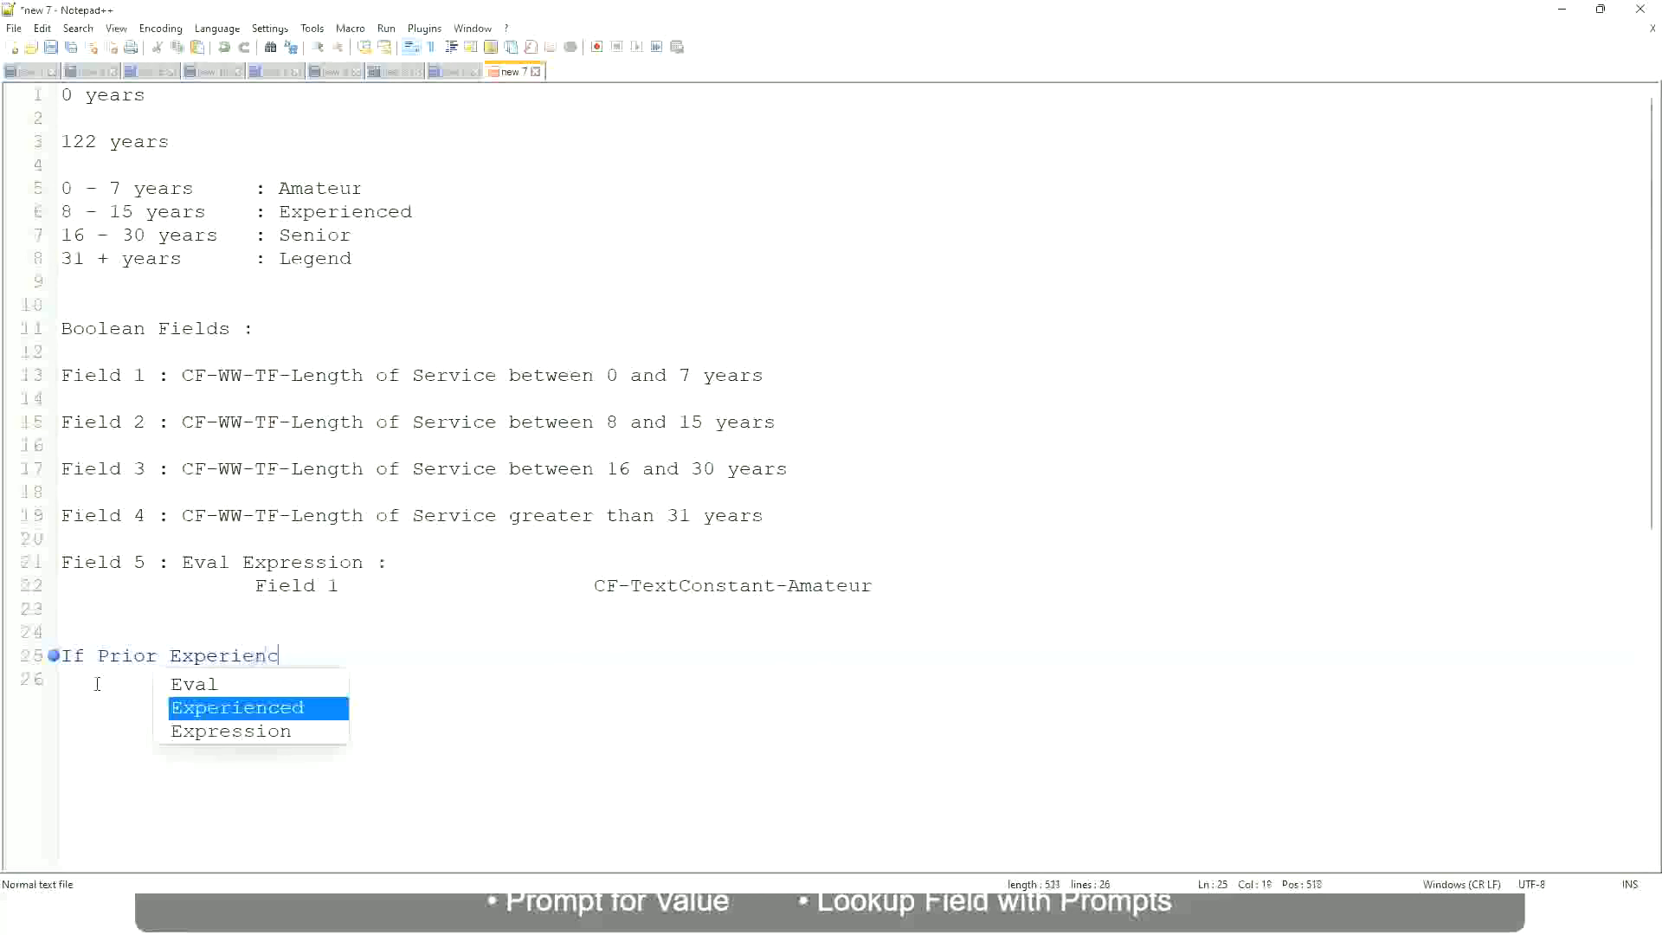
pyautogui.press('BackSpace')
pyautogui.press('BackSpace')
pyautogui.press('BackSpace')
pyautogui.press('BackSpace')
pyautogui.press('BackSpace')
pyautogui.press('BackSpace')
pyautogui.press('BackSpace')
pyautogui.press('BackSpace')
pyautogui.press('BackSpace')
pyautogui.press('BackSpace')
pyautogui.press('BackSpace')
pyautogui.press('BackSpace')
pyautogui.press('BackSpace')
pyautogui.press('BackSpace')
pyautogui.press('BackSpace')
pyautogui.press('BackSpace')
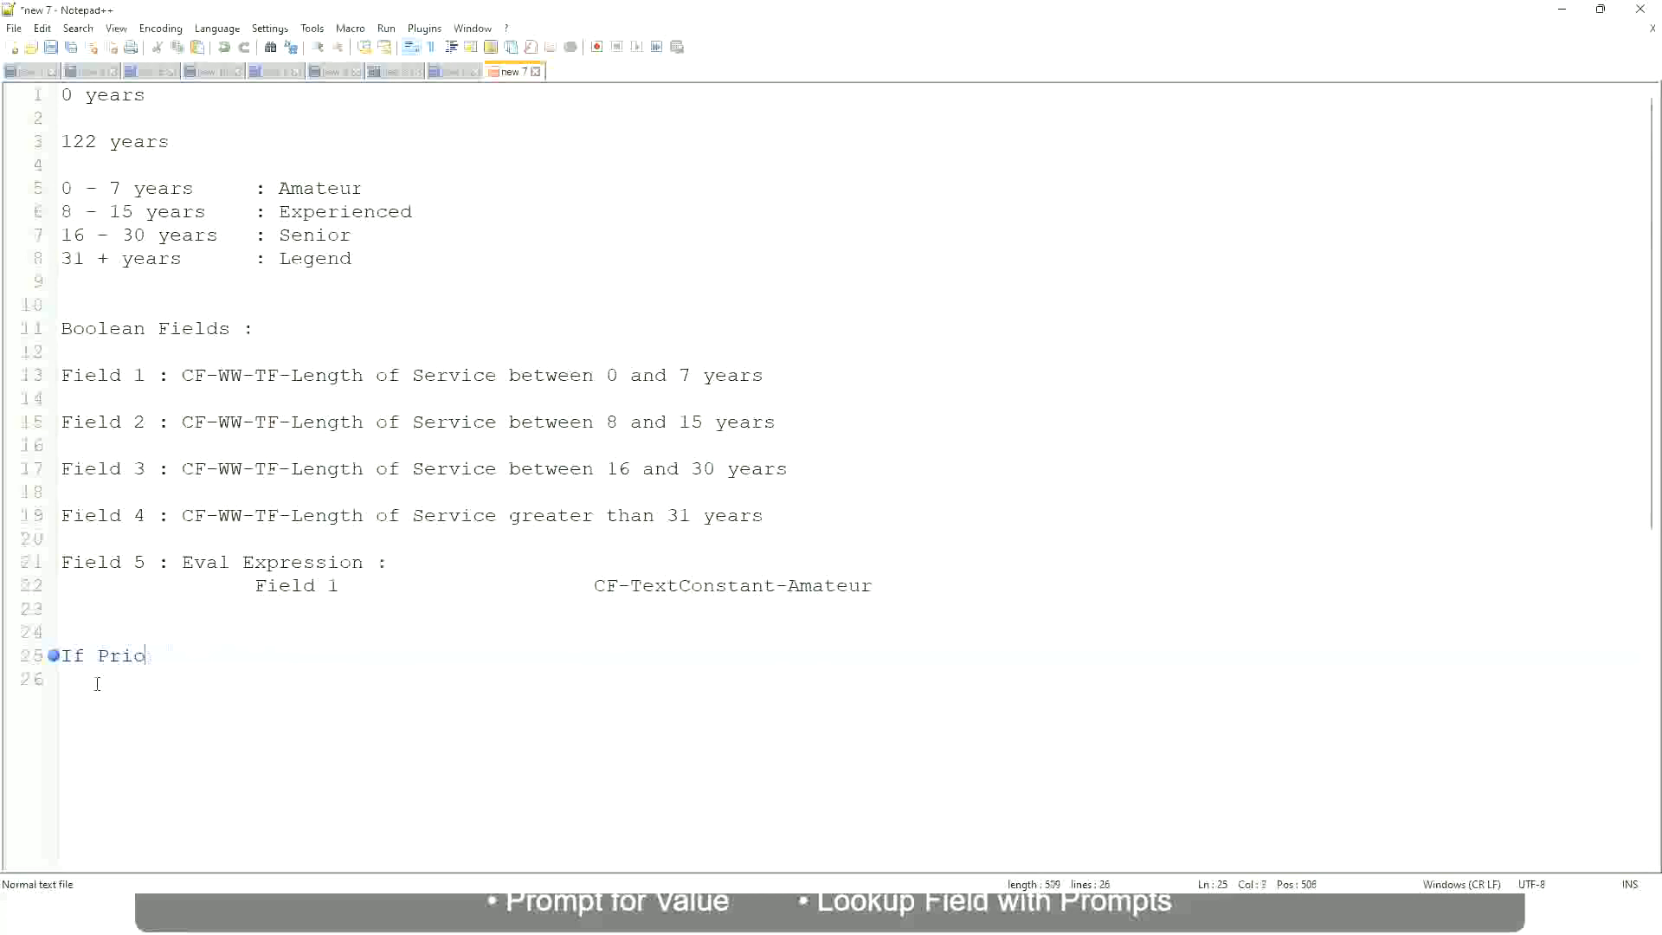
# Try "Job Profile is" as the condition after "If" and erase it
pyautogui.write('Job Profile is ')
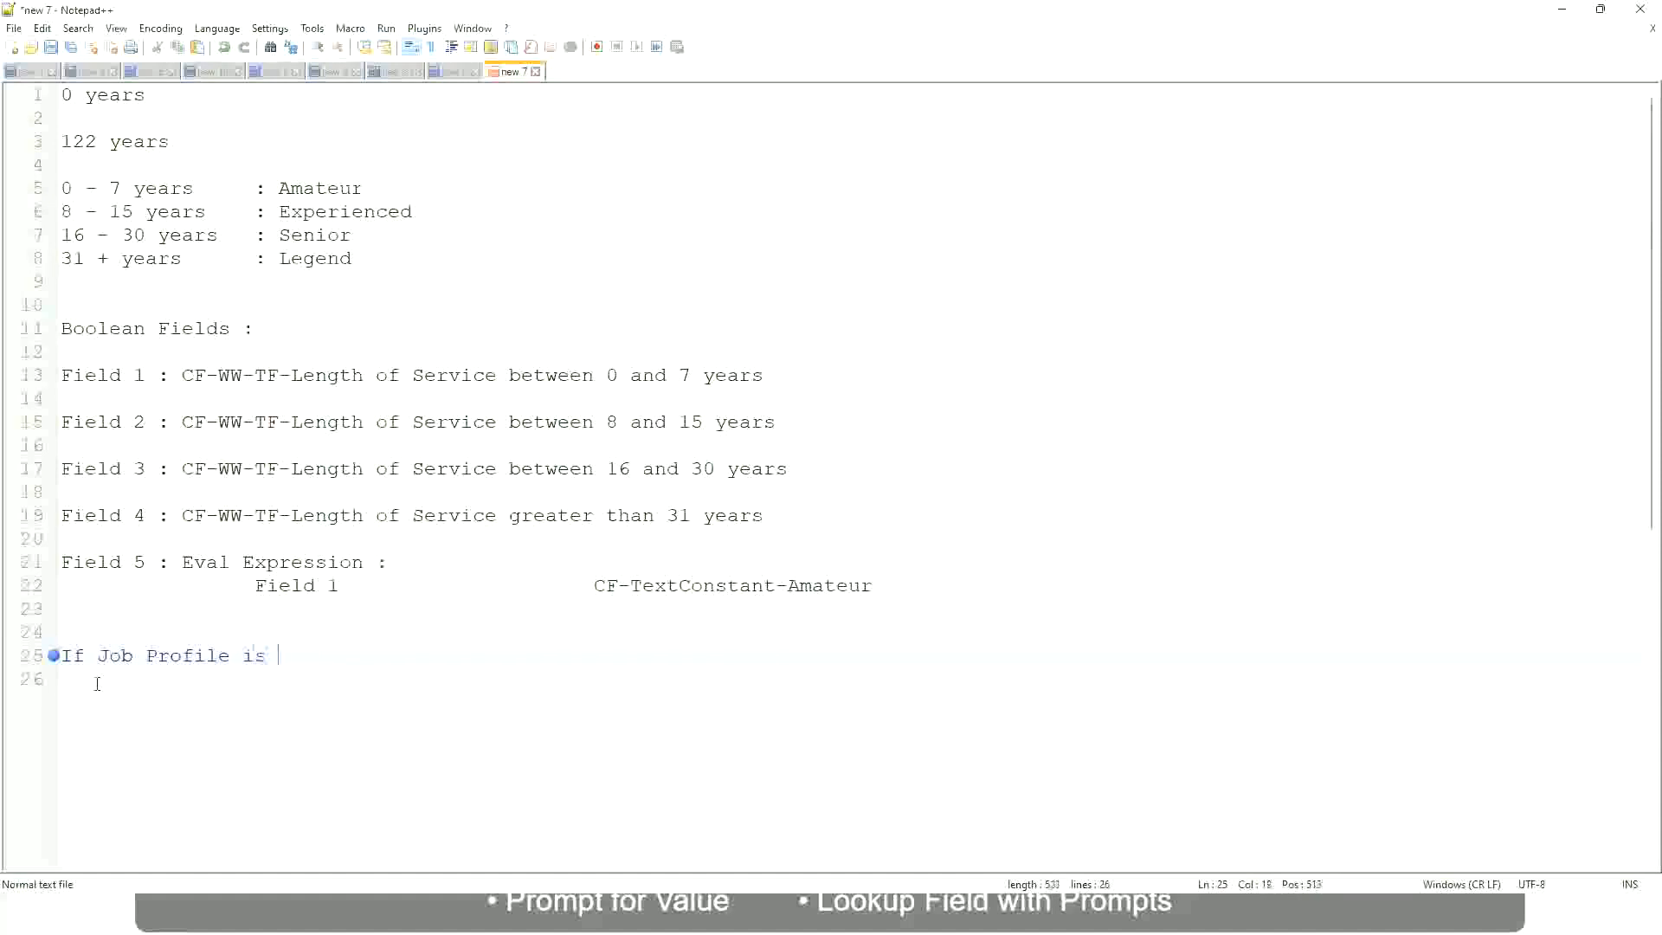
pyautogui.write(': Manager')
pyautogui.press('BackSpace')
pyautogui.press('BackSpace')
pyautogui.press('BackSpace')
pyautogui.press('BackSpace')
pyautogui.press('BackSpace')
pyautogui.press('BackSpace')
pyautogui.press('BackSpace')
pyautogui.press('BackSpace')
pyautogui.press('BackSpace')
pyautogui.press('BackSpace')
pyautogui.press('BackSpace')
pyautogui.press('BackSpace')
pyautogui.press('BackSpace')
pyautogui.press('BackSpace')
pyautogui.press('BackSpace')
pyautogui.press('BackSpace')
pyautogui.press('BackSpace')
pyautogui.press('BackSpace')
pyautogui.press('BackSpace')
pyautogui.press('BackSpace')
# Write the condition "Management Level is Manager or Above" after "If"
pyautogui.write('Manage')
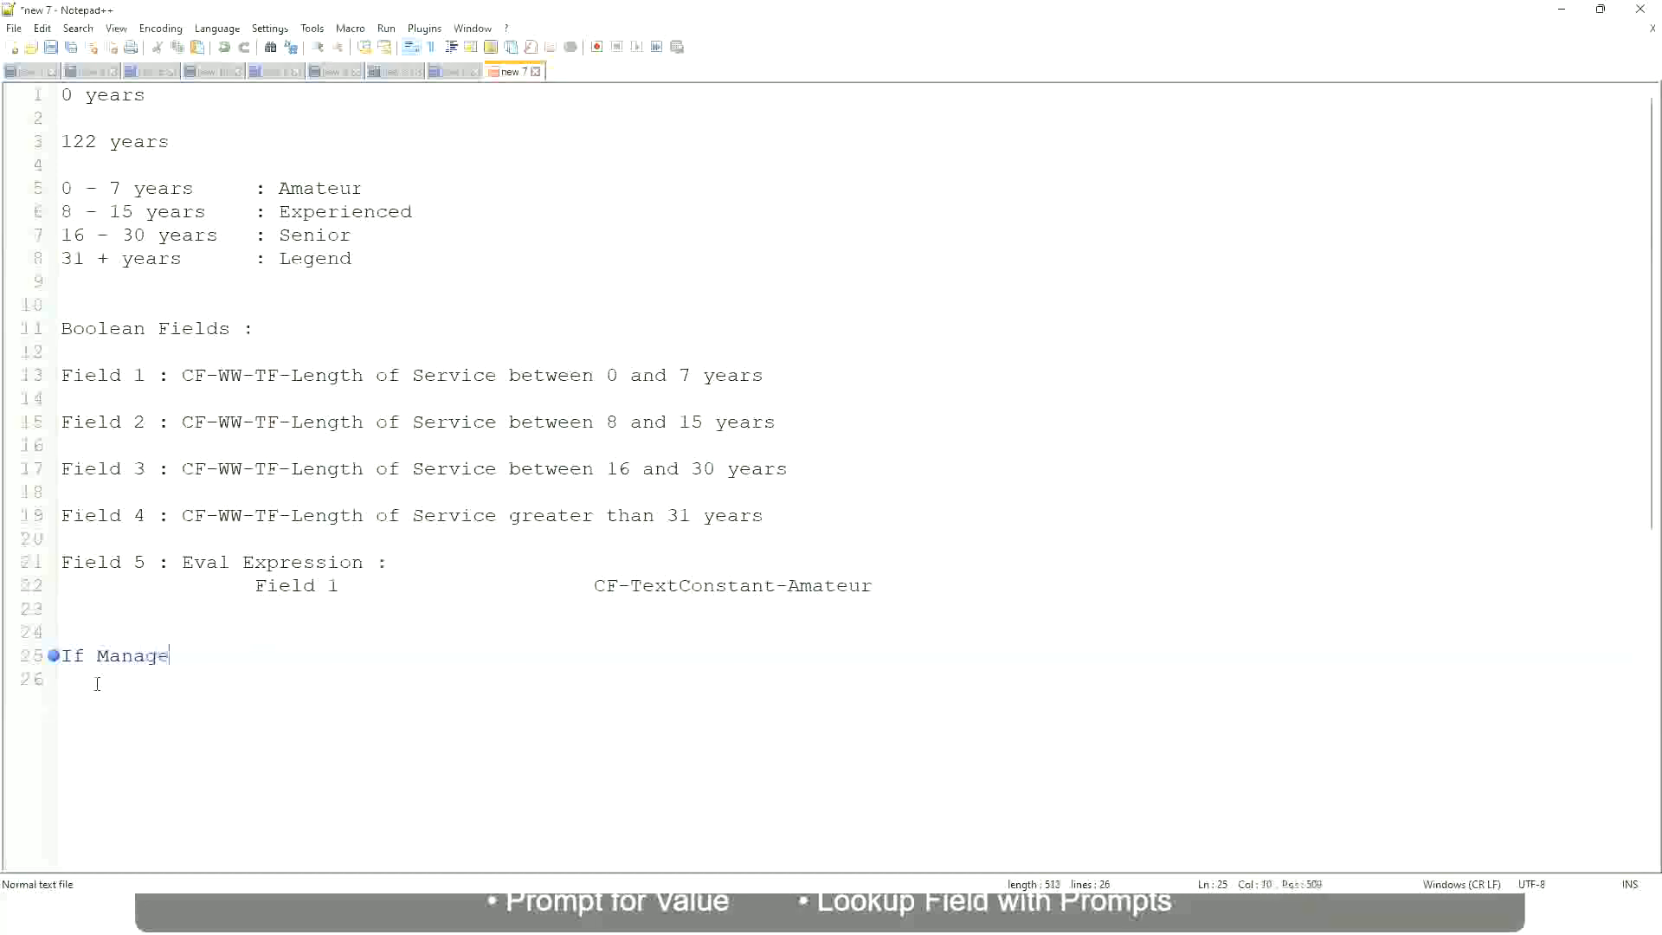
pyautogui.write('ment Level is Manager ')
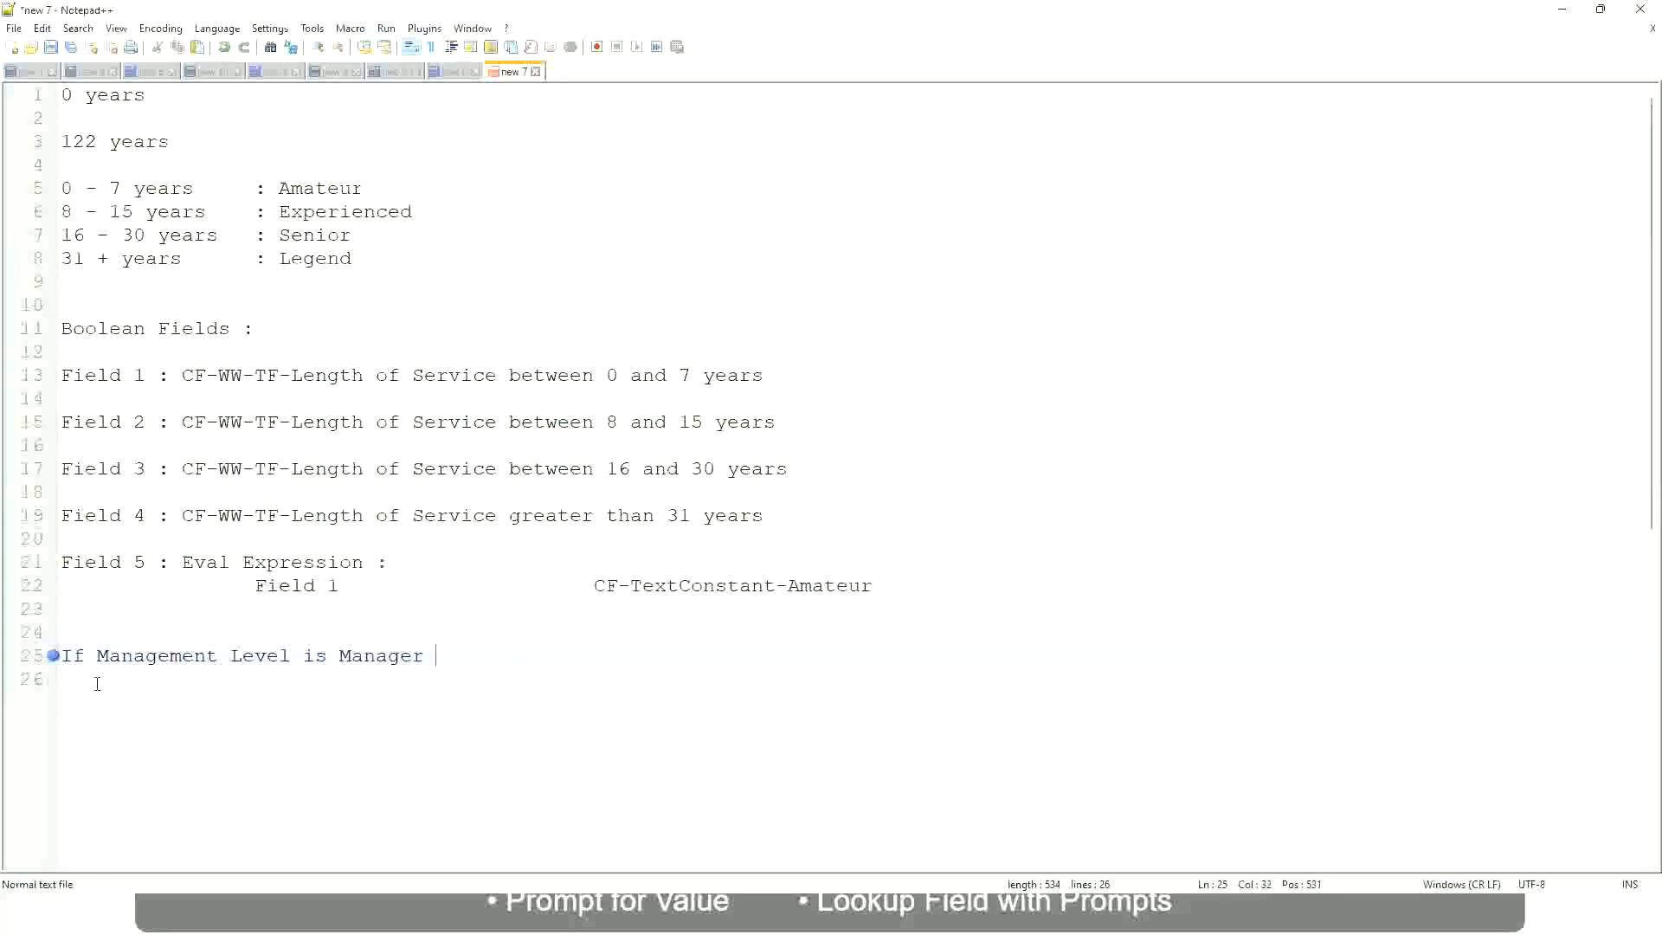
pyautogui.write('or Above')
# Add the result "Proposed Allowance Plan : Car Allowance" in a separate column beside the manager condition and begin a new line
pyautogui.press('Tab')
pyautogui.press('Tab')
pyautogui.press('Tab')
pyautogui.press('Tab')
pyautogui.write('Proposed')
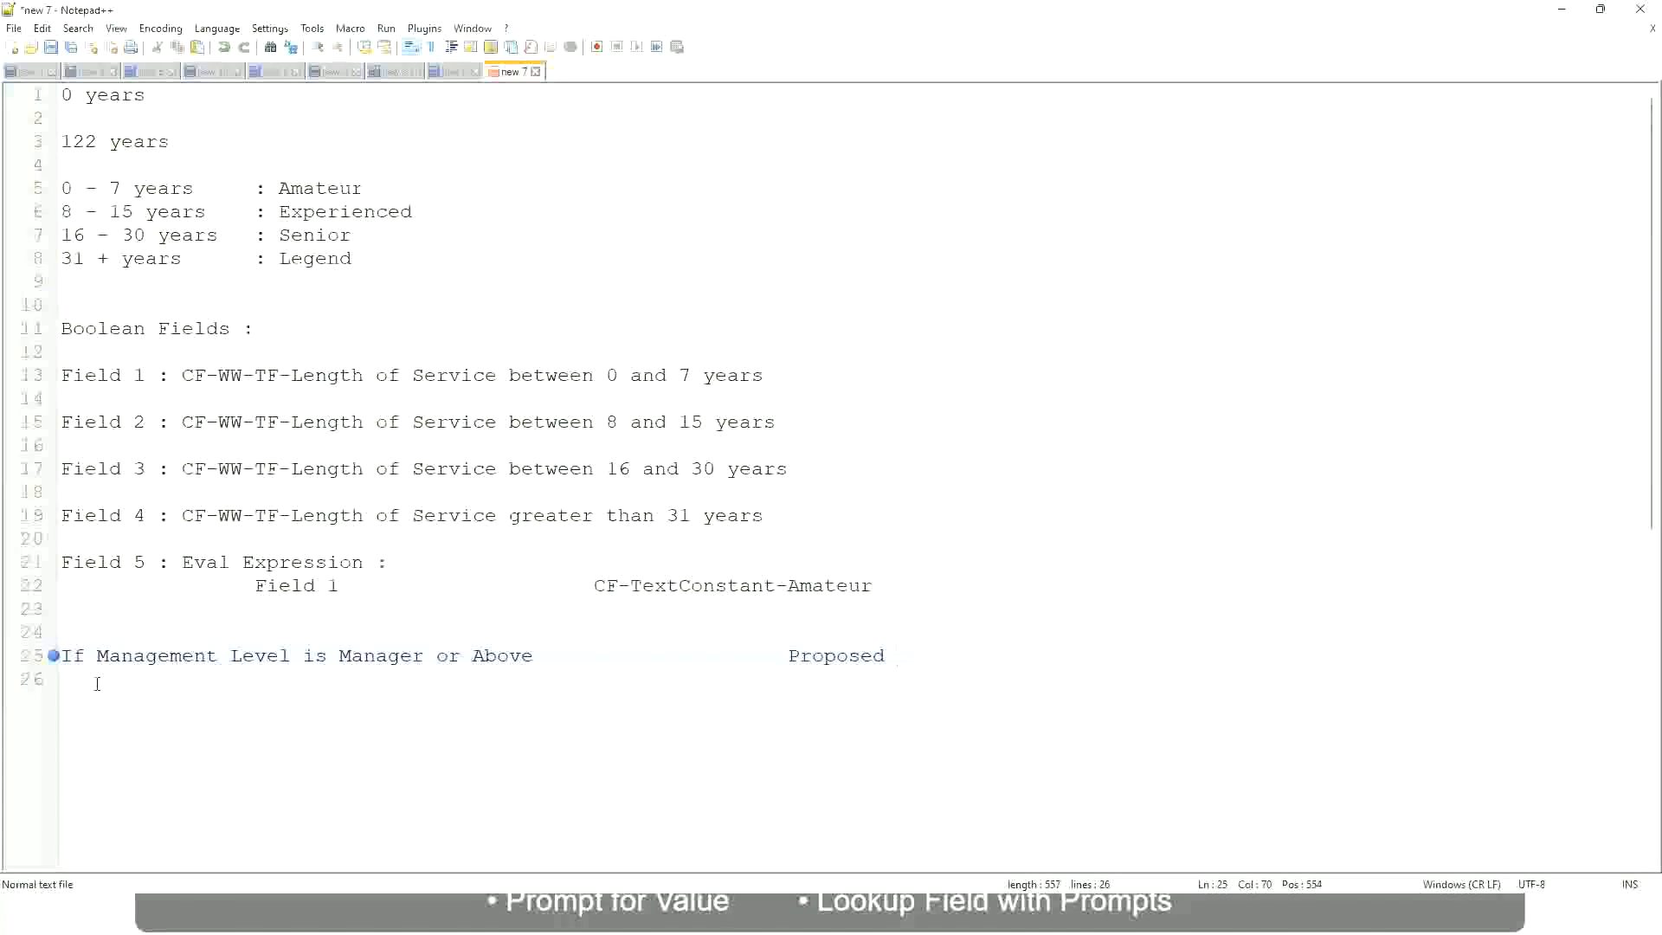
pyautogui.write('Allowance Plan')
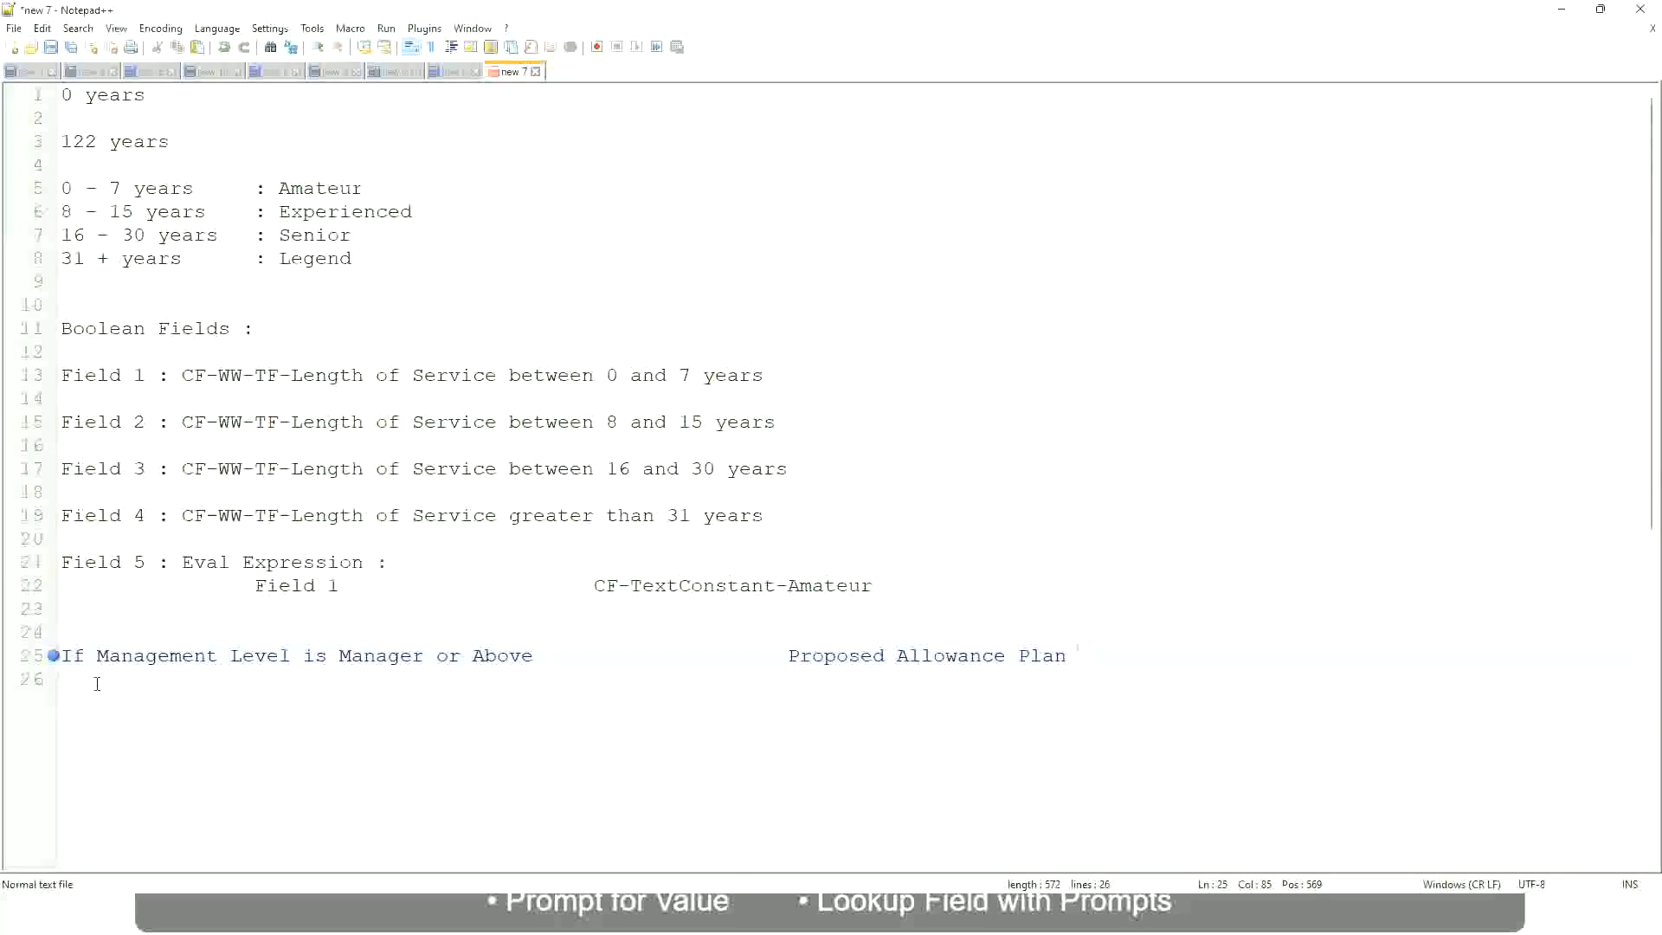
pyautogui.write(': Car Allowance')
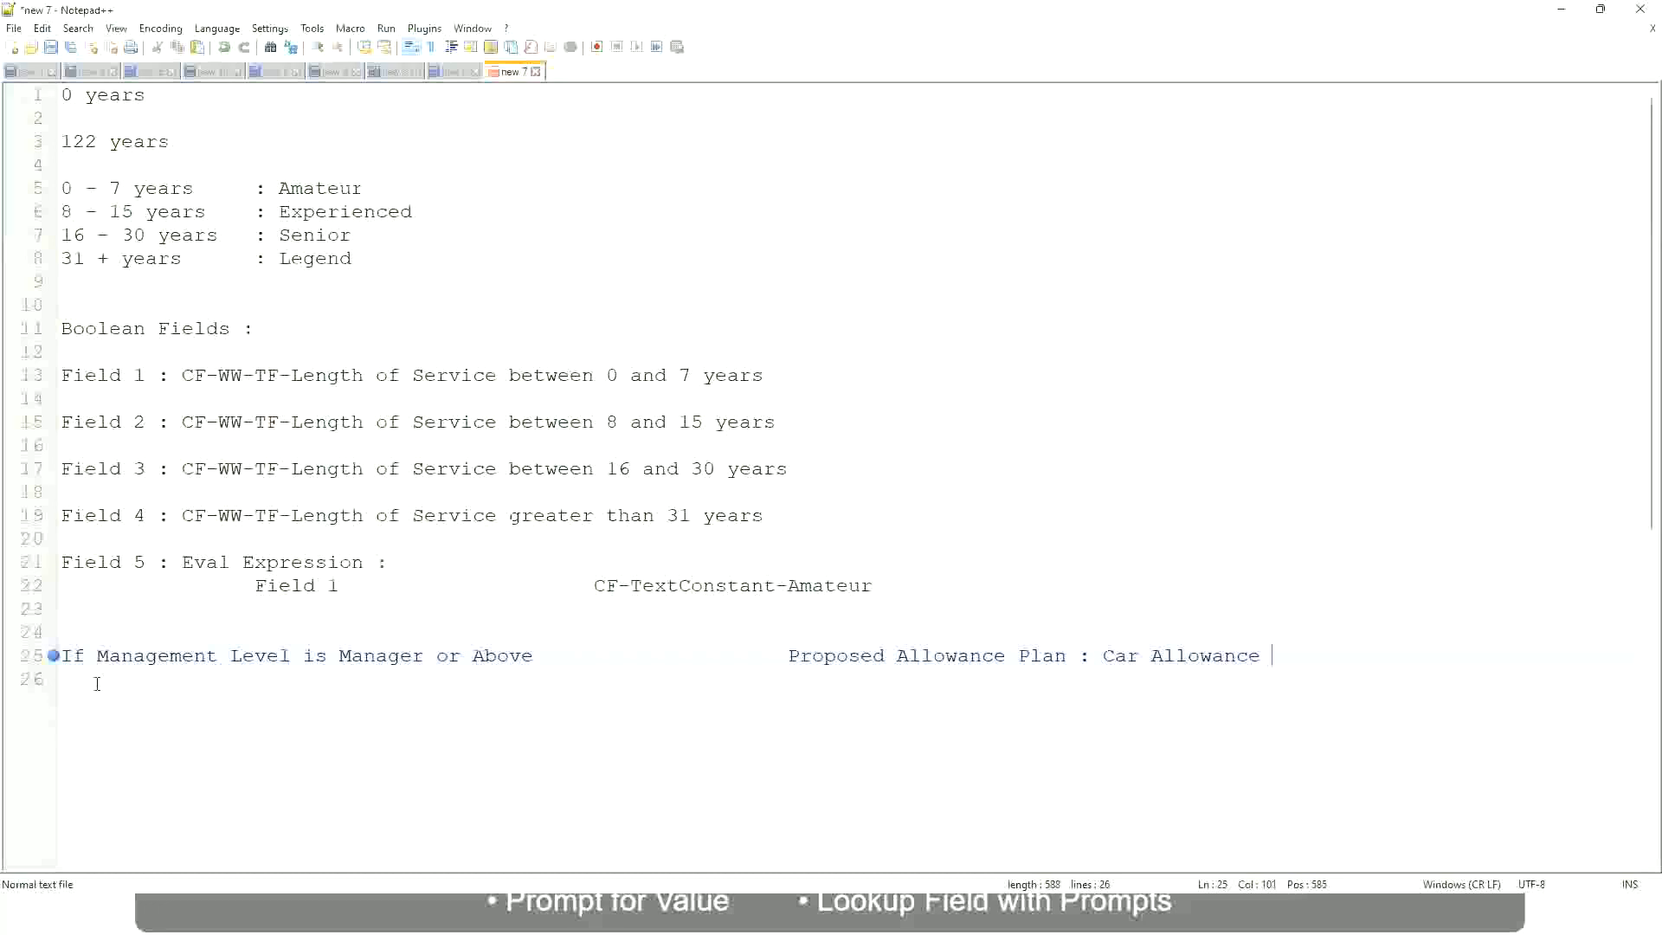
pyautogui.press('Return')
# Begin the second condition line with "If Management Level is" and remove "or Above" from the manager line
pyautogui.write('If Management Level is')
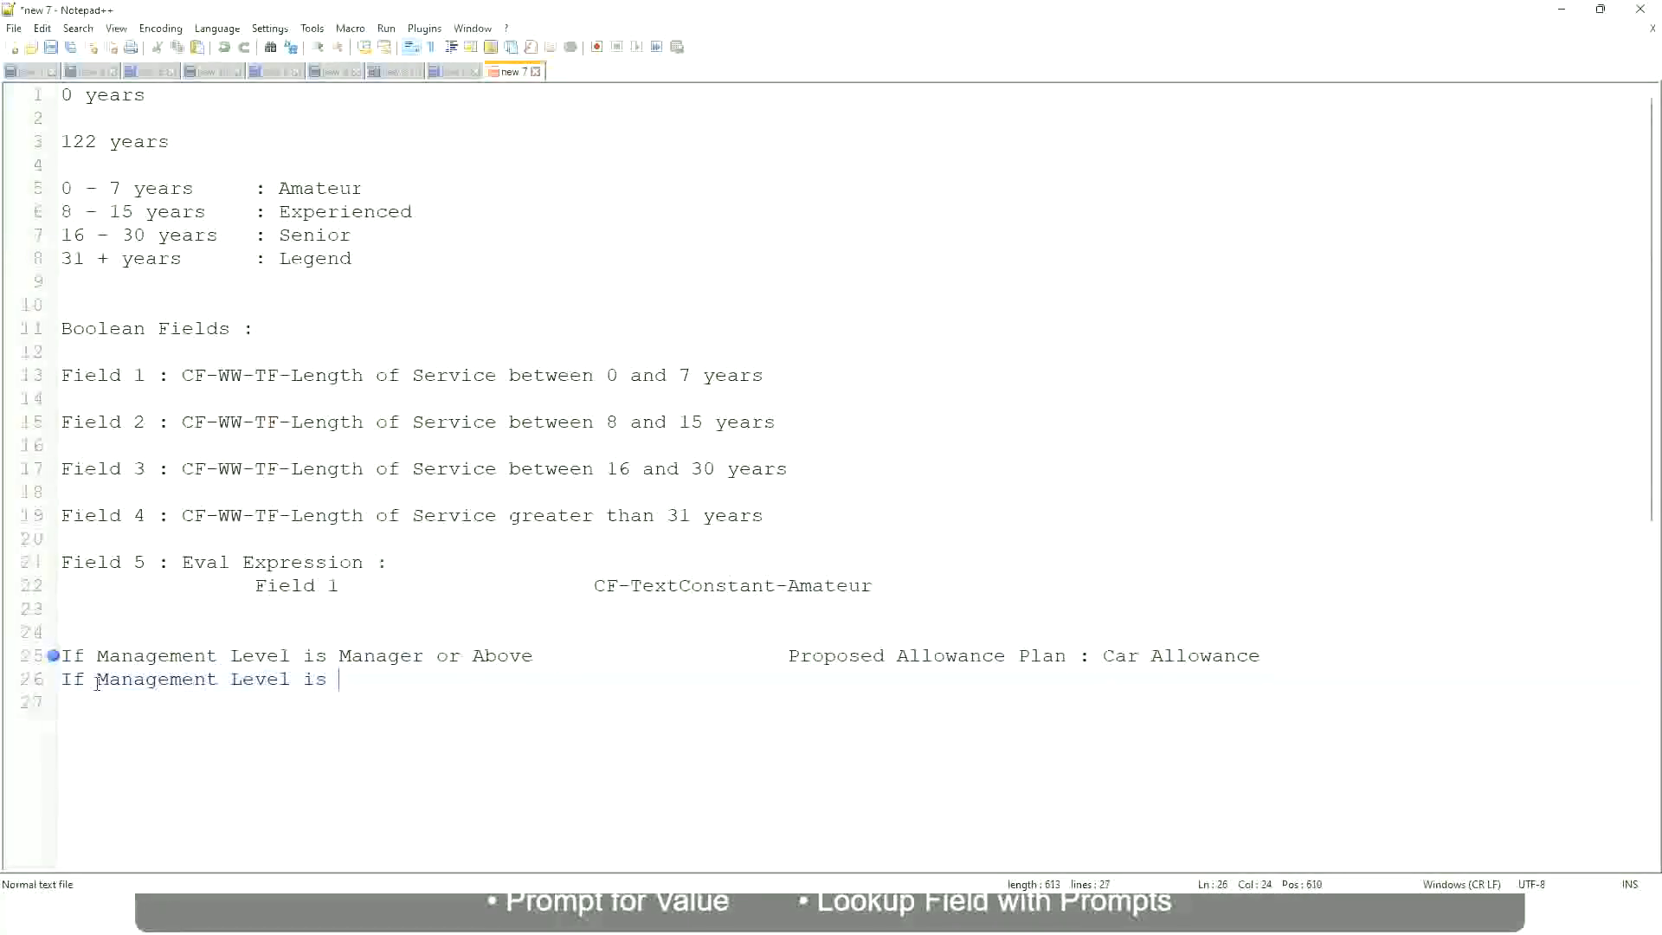
pyautogui.press('Up')
pyautogui.press('Right')
pyautogui.press('Right')
pyautogui.press('Right')
pyautogui.press('Right')
pyautogui.press('Right')
pyautogui.press('Right')
pyautogui.press('Right')
pyautogui.hotkey('shift', 'Right')
pyautogui.hotkey('shift', 'Right')
pyautogui.hotkey('shift', 'Right')
pyautogui.hotkey('shift', 'Right')
pyautogui.hotkey('shift', 'Right')
pyautogui.hotkey('shift', 'Right')
pyautogui.hotkey('shift', 'Right')
pyautogui.hotkey('shift', 'Right')
pyautogui.hotkey('shift', 'Right')
pyautogui.press('Delete')
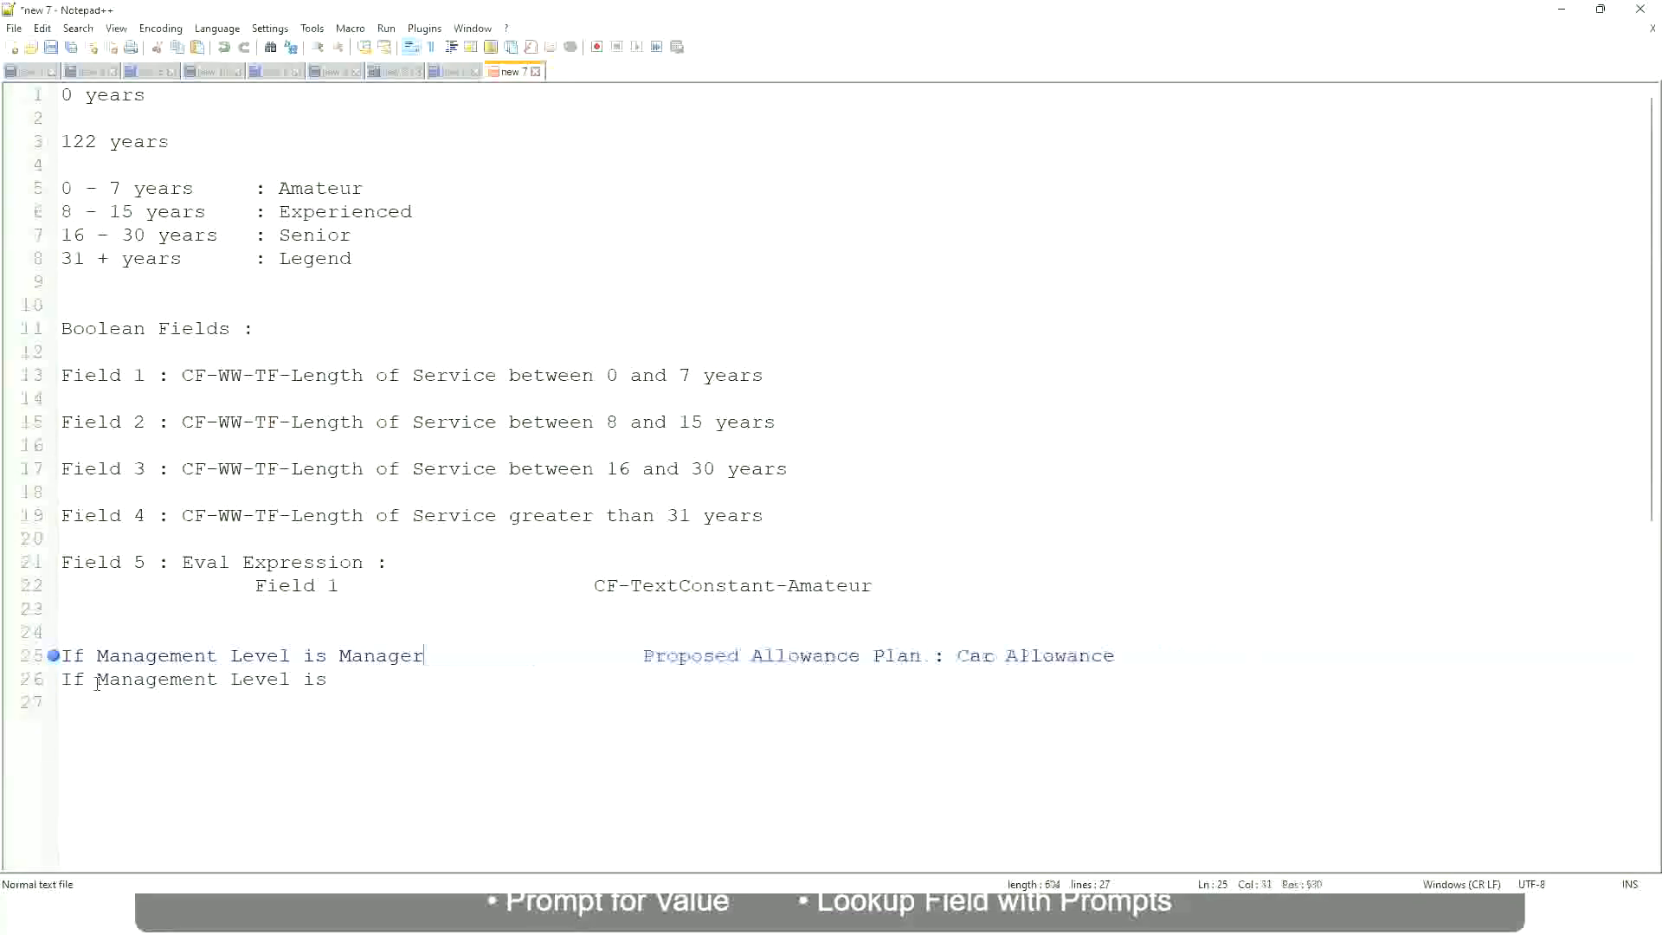
# Complete the second condition with Director and enter "Executive Allowance" as its result in the aligned column
pyautogui.press('Down')
pyautogui.write('Director                 ')
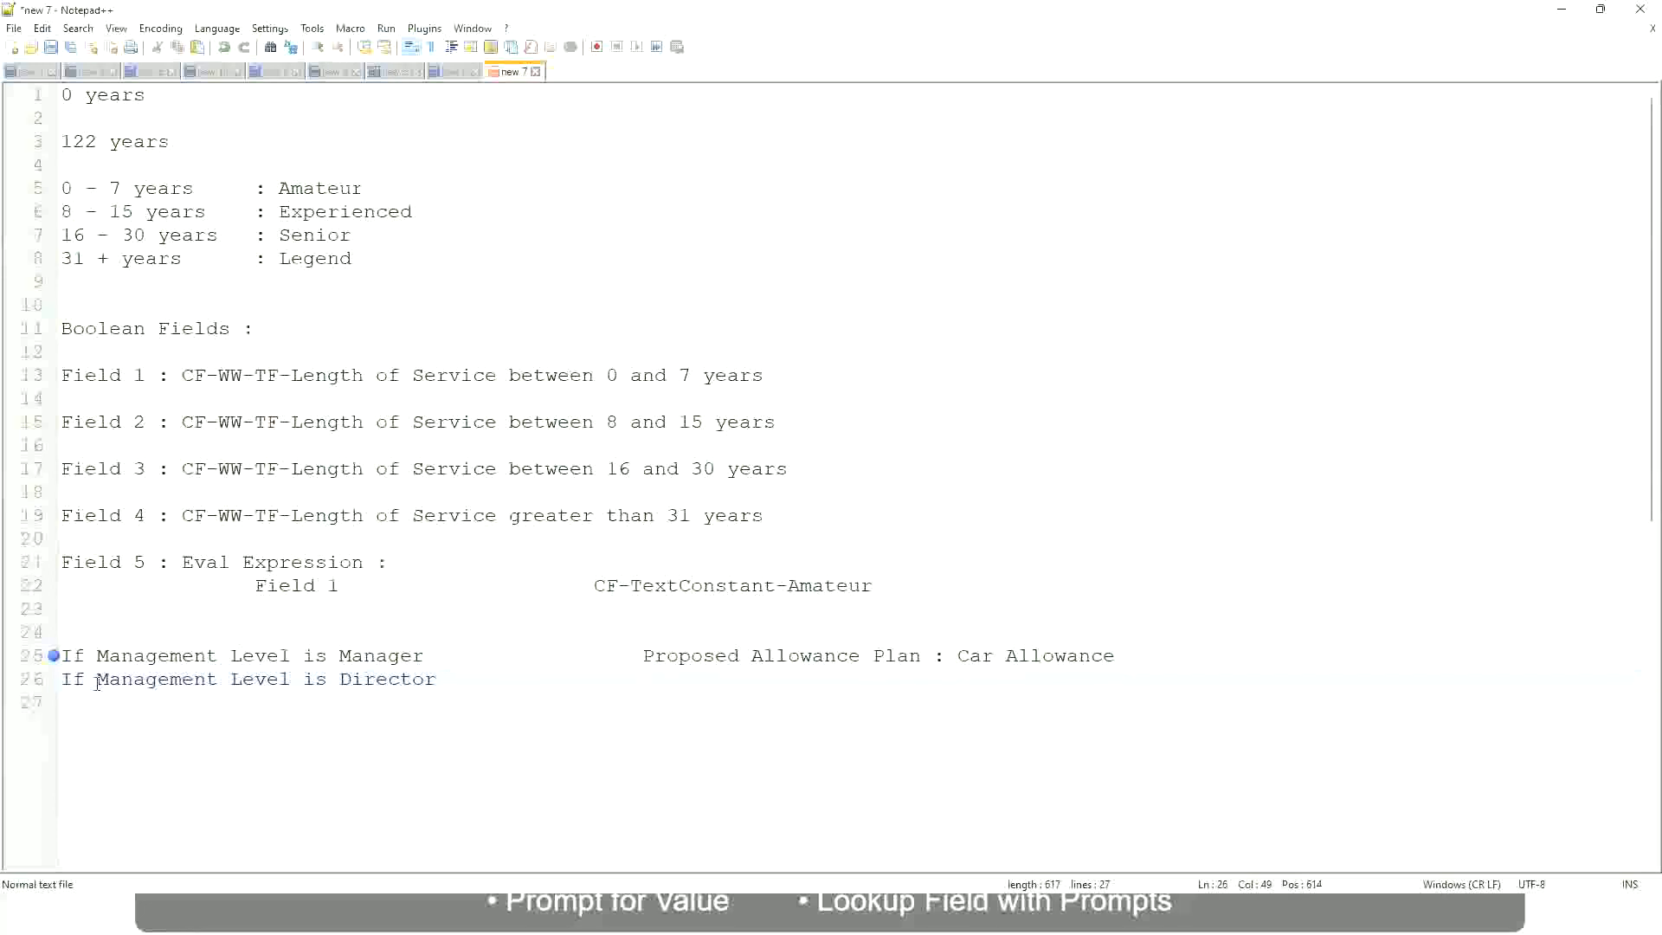
pyautogui.write('Executive Allo')
pyautogui.press('Return')
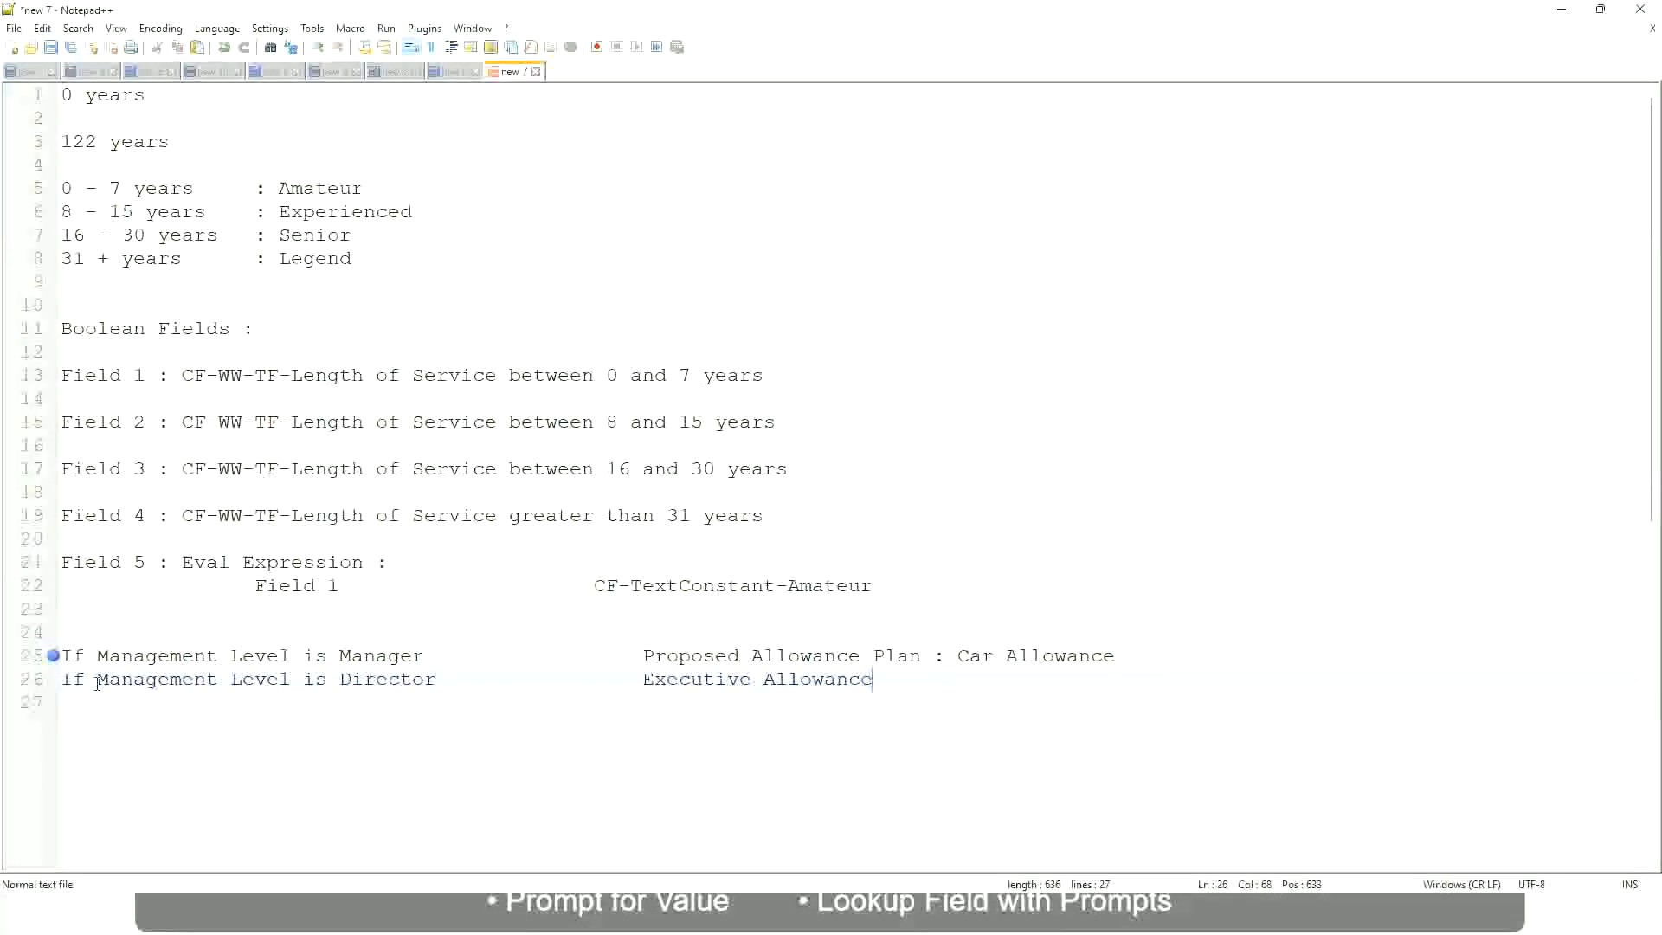
# Add a third line reading "If Management Level is CEO" with "CEO Allowance" as its result in the aligned column
pyautogui.press('Return')
pyautogui.write('If Mana')
pyautogui.press('Return')
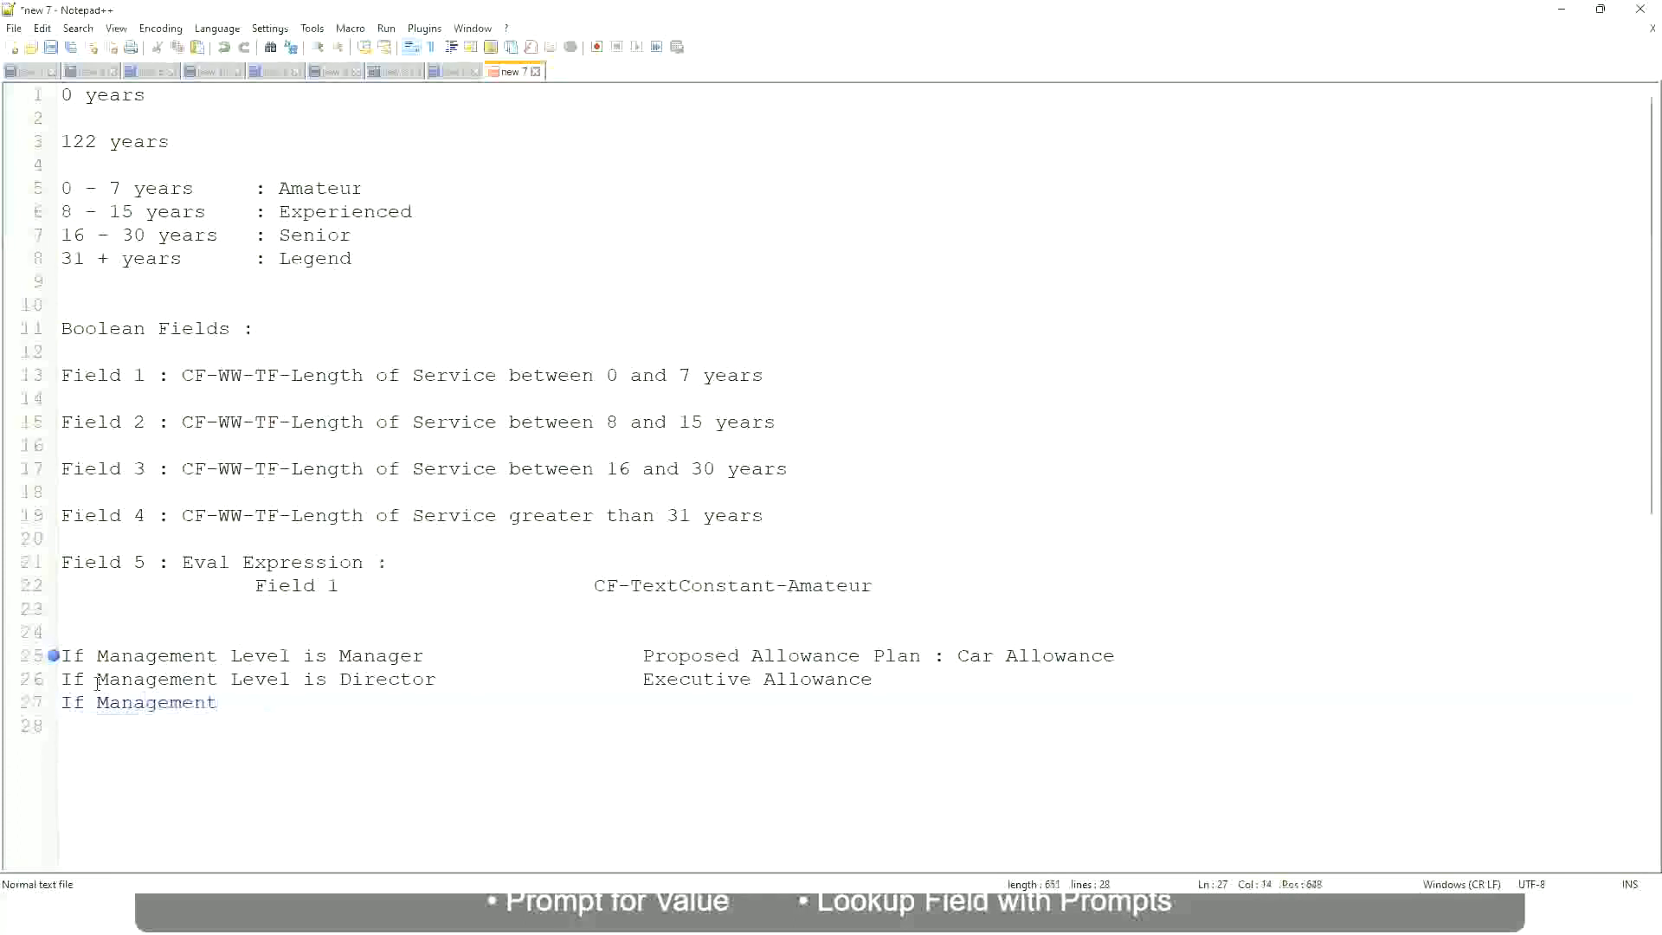
pyautogui.write('le')
pyautogui.press('BackSpace')
pyautogui.press('BackSpace')
pyautogui.write('le')
pyautogui.press('BackSpace')
pyautogui.press('BackSpace')
pyautogui.write('Le')
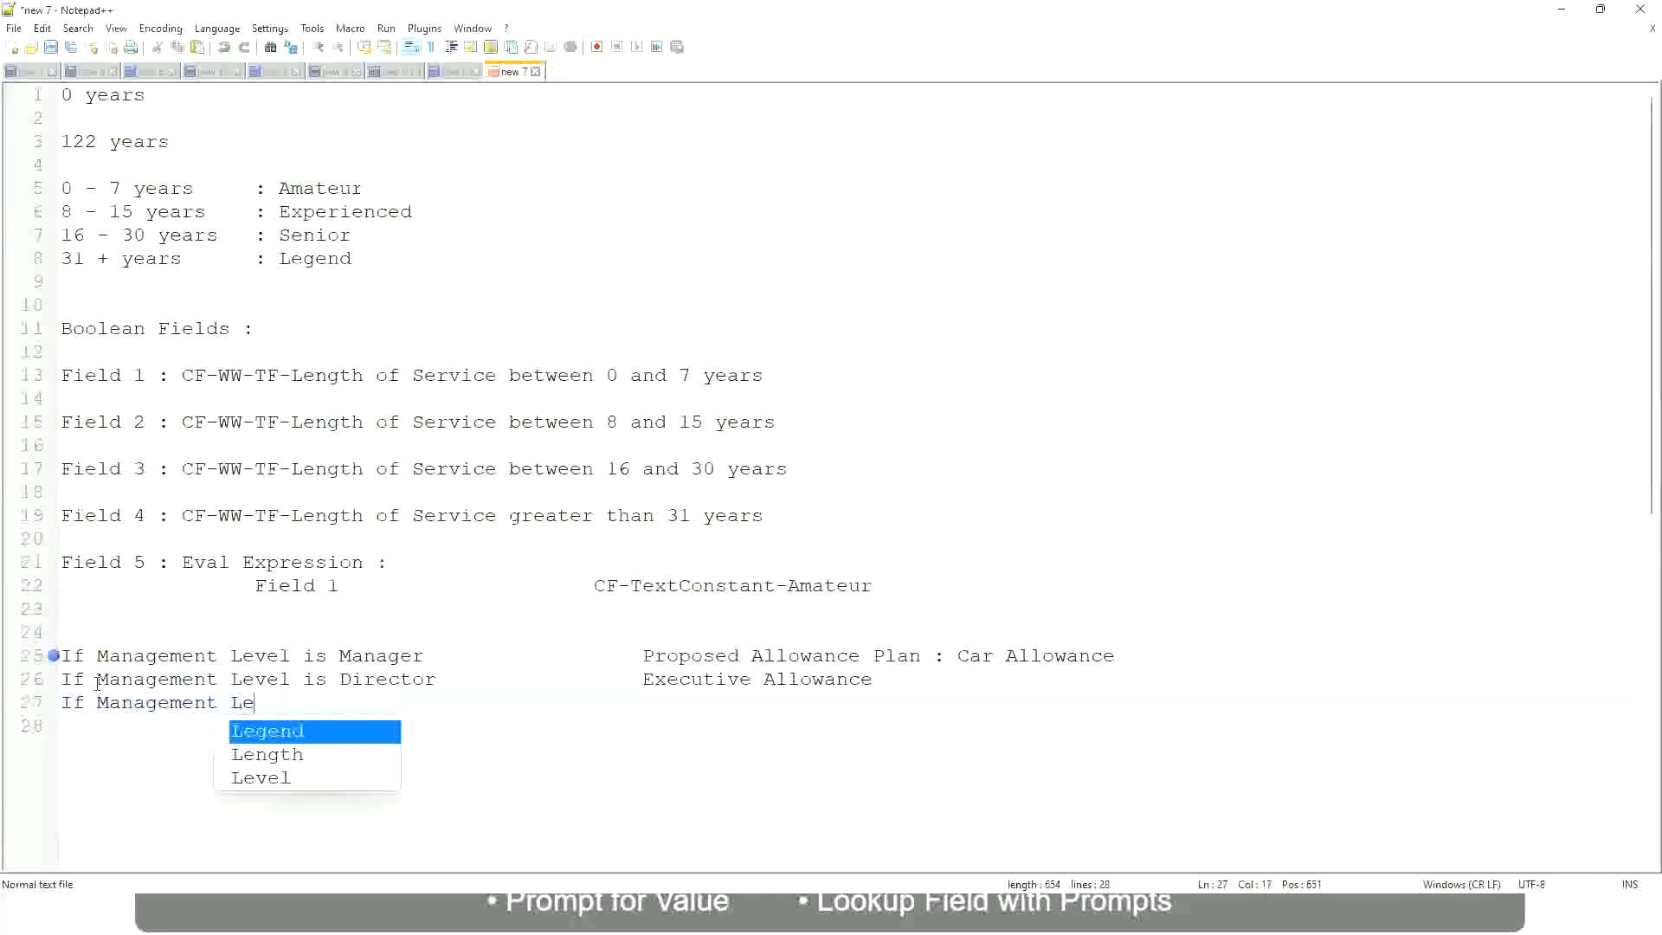
pyautogui.press('Down')
pyautogui.press('Down')
pyautogui.press('Return')
pyautogui.write('is ')
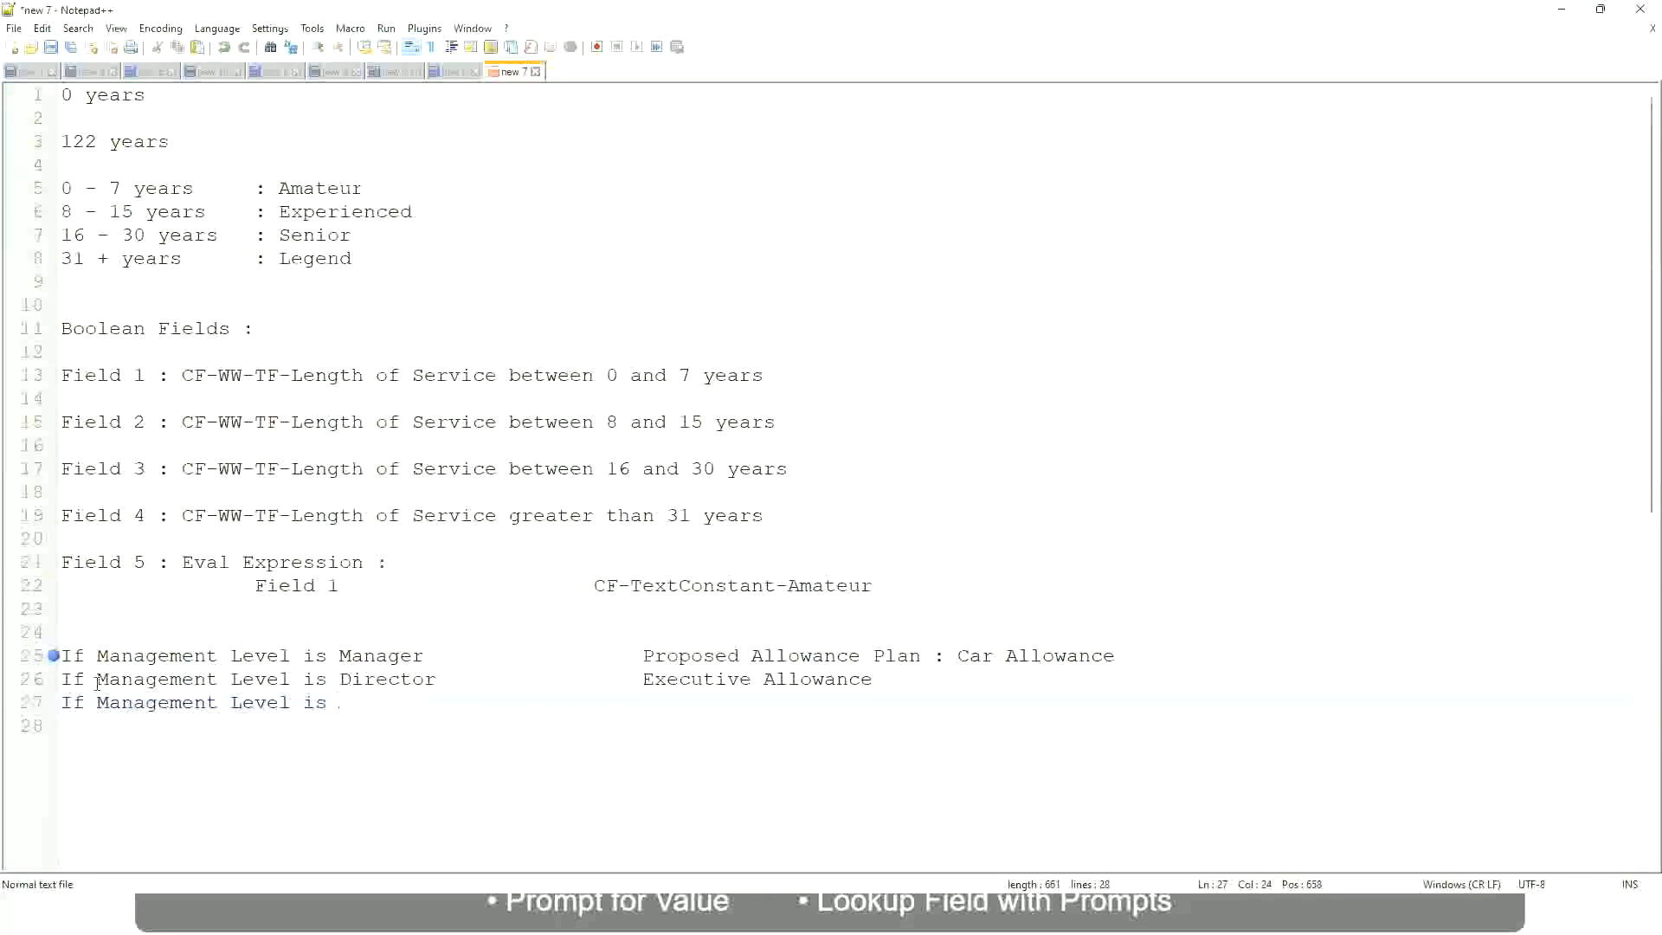
pyautogui.write('CEO')
pyautogui.write('CEO Allowance')
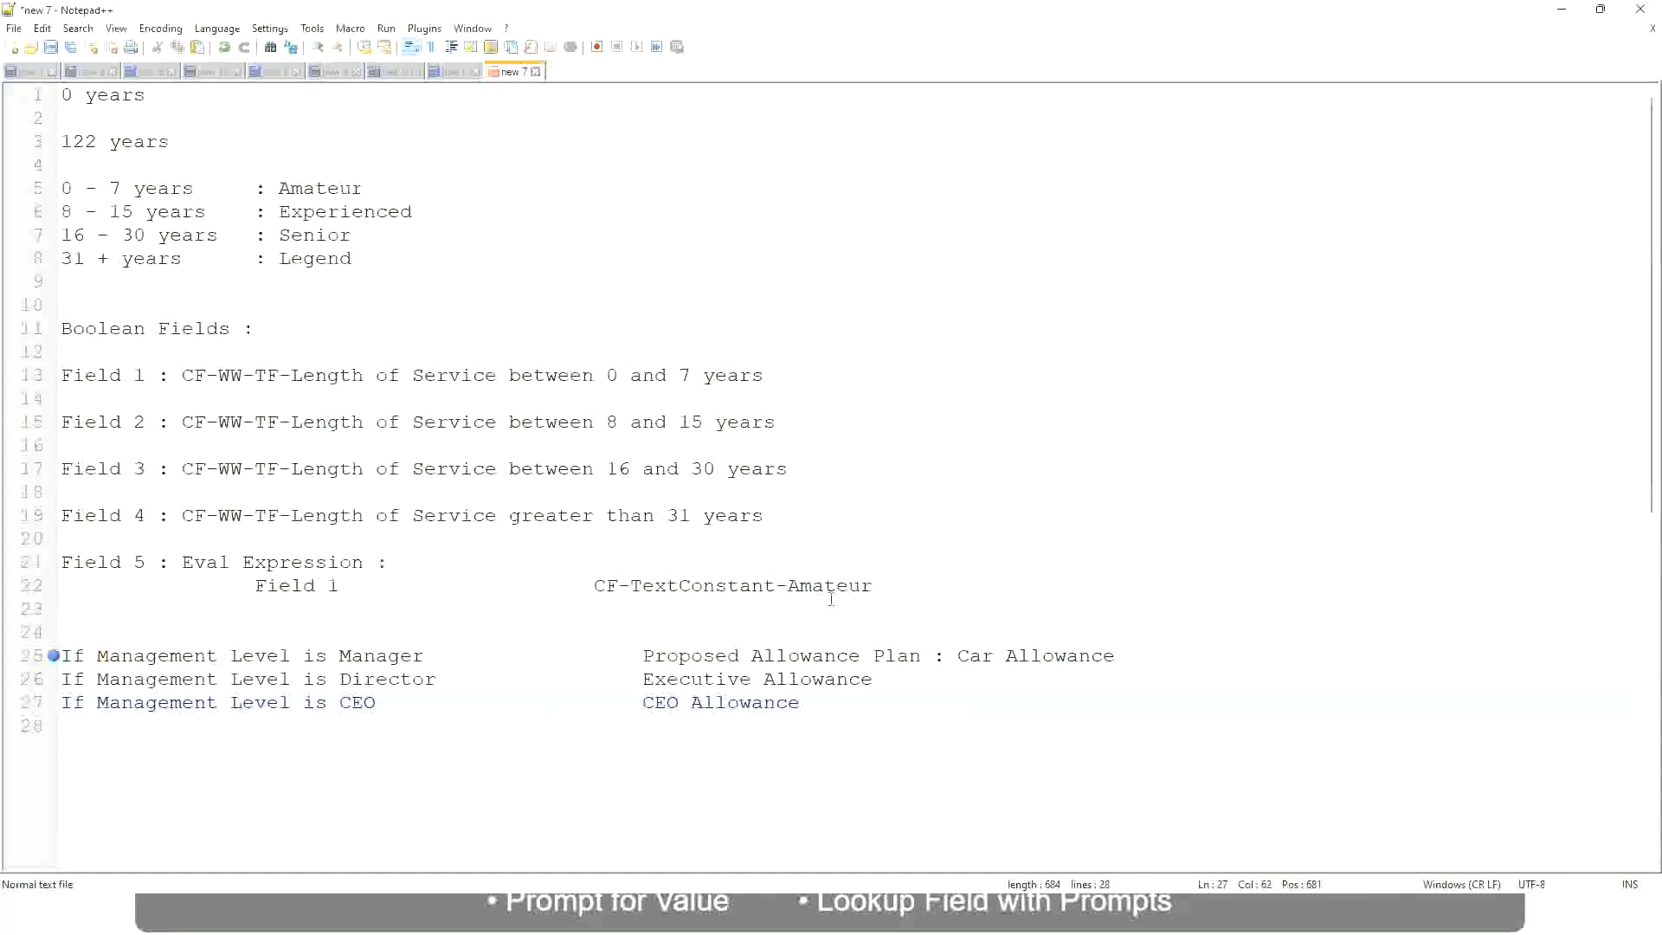
pyautogui.click(958, 655)
pyautogui.moveTo(958, 656); pyautogui.dragTo(1117, 650)
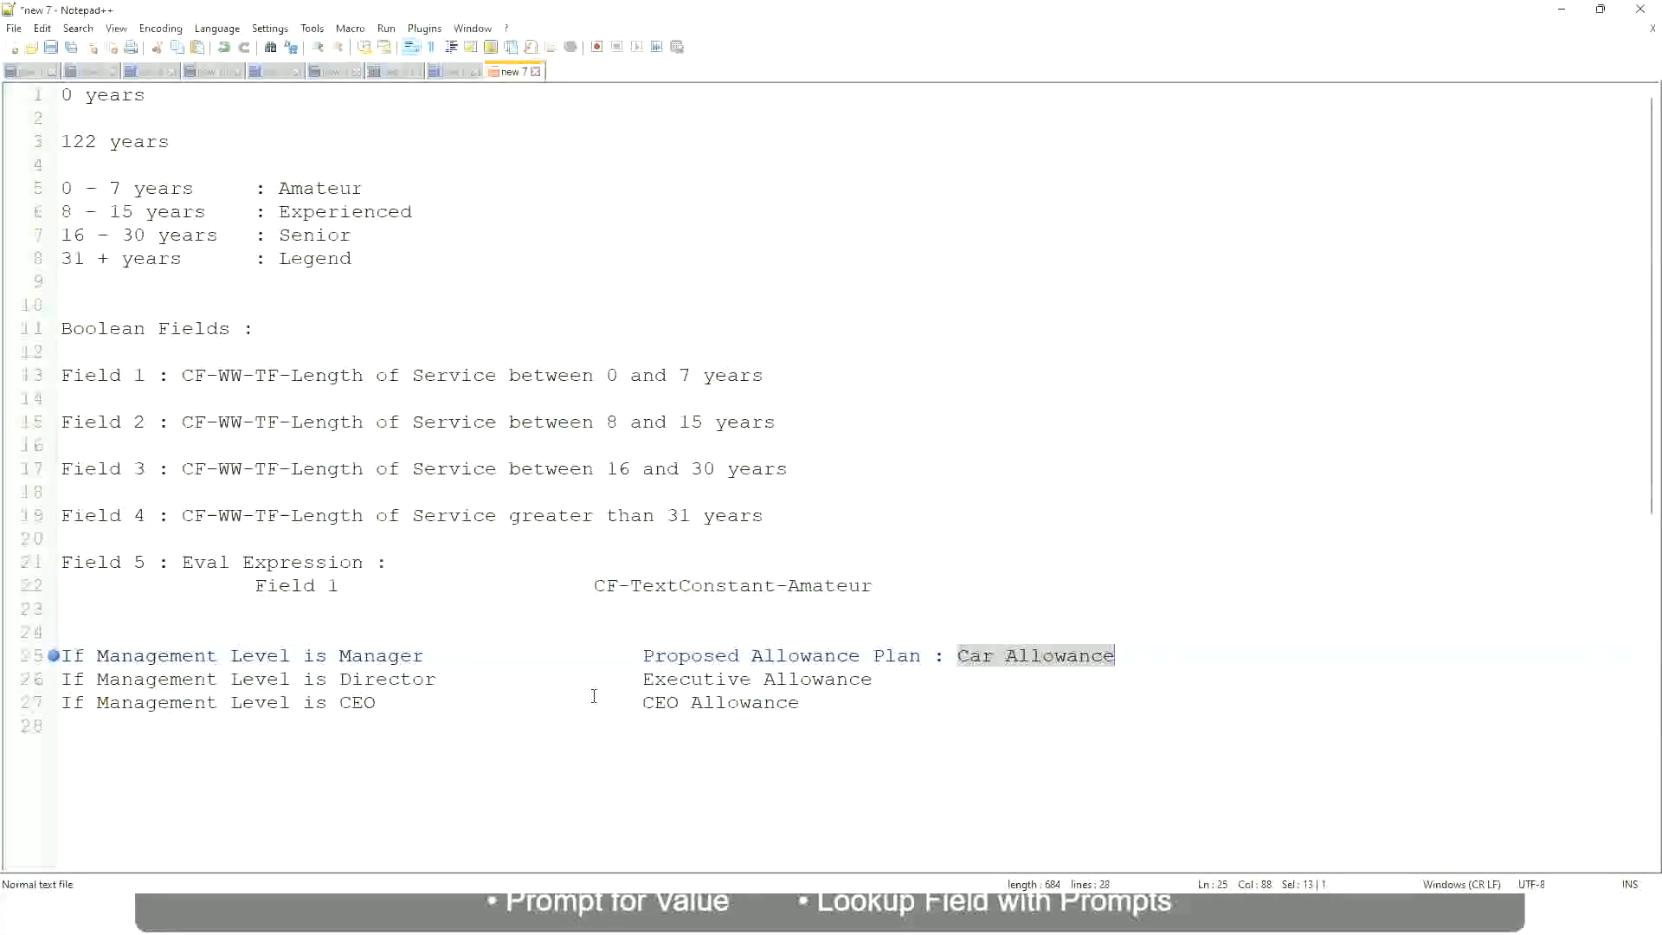
pyautogui.click(586, 655)
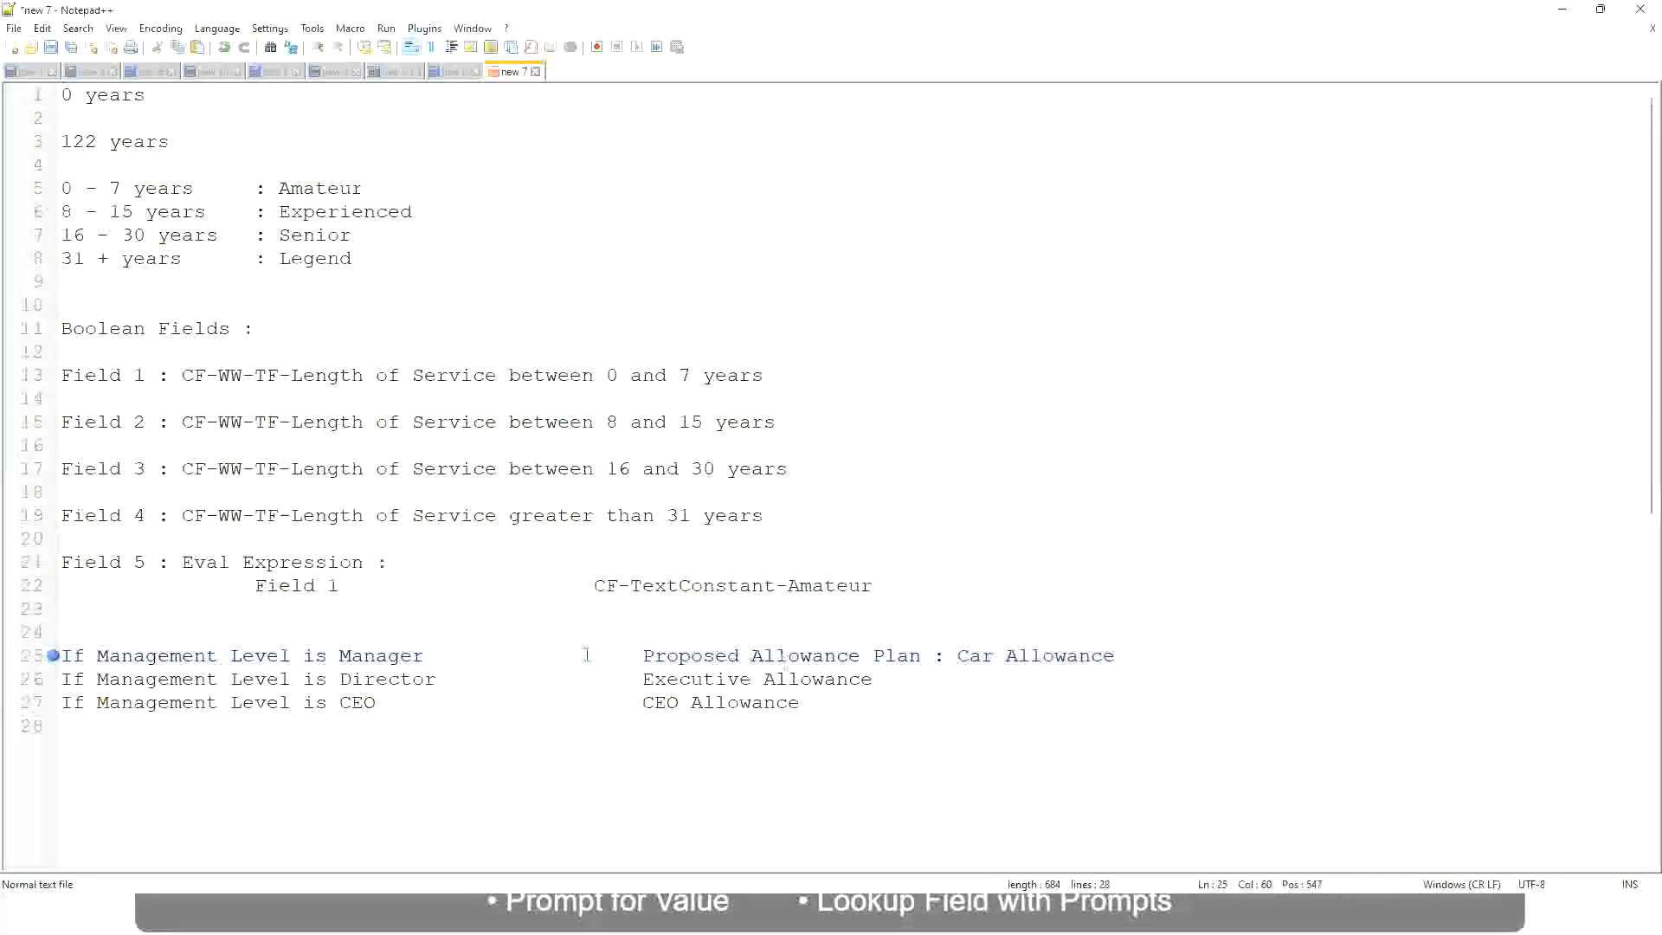
pyautogui.click(198, 656)
pyautogui.click(340, 655)
# Replace the manager line's result with "Name of the First Line Manager"
pyautogui.moveTo(644, 655); pyautogui.dragTo(1139, 649)
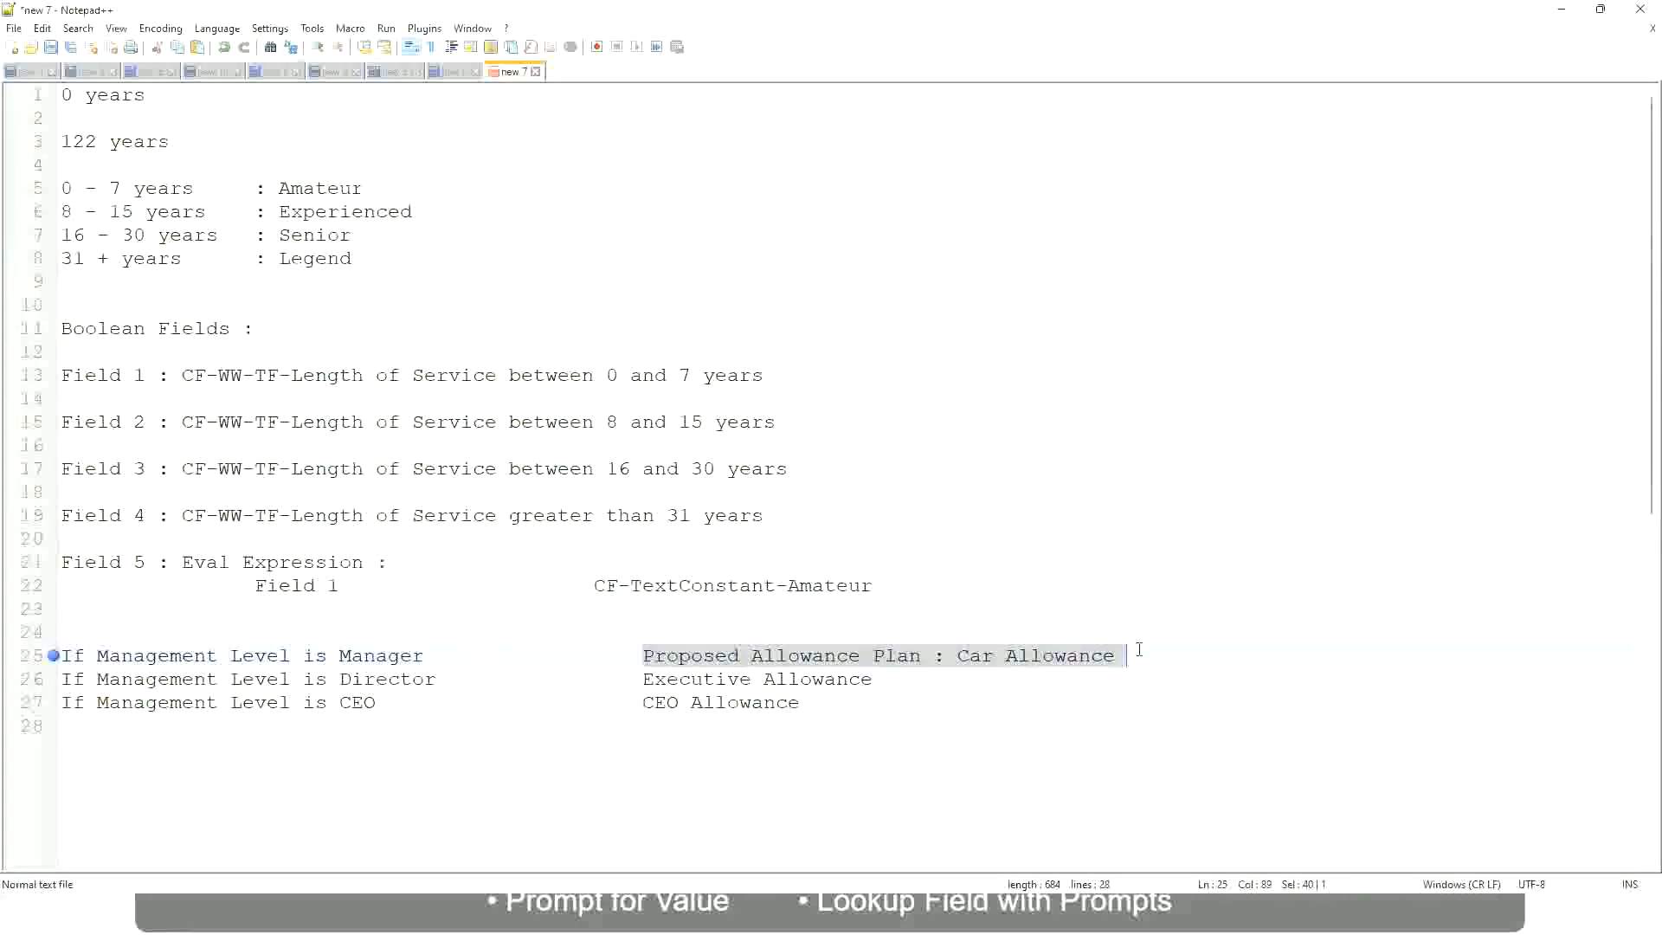
pyautogui.write('Managers')
pyautogui.press('BackSpace')
pyautogui.press('BackSpace')
pyautogui.press('BackSpace')
pyautogui.press('BackSpace')
pyautogui.press('BackSpace')
pyautogui.press('BackSpace')
pyautogui.press('BackSpace')
pyautogui.press('BackSpace')
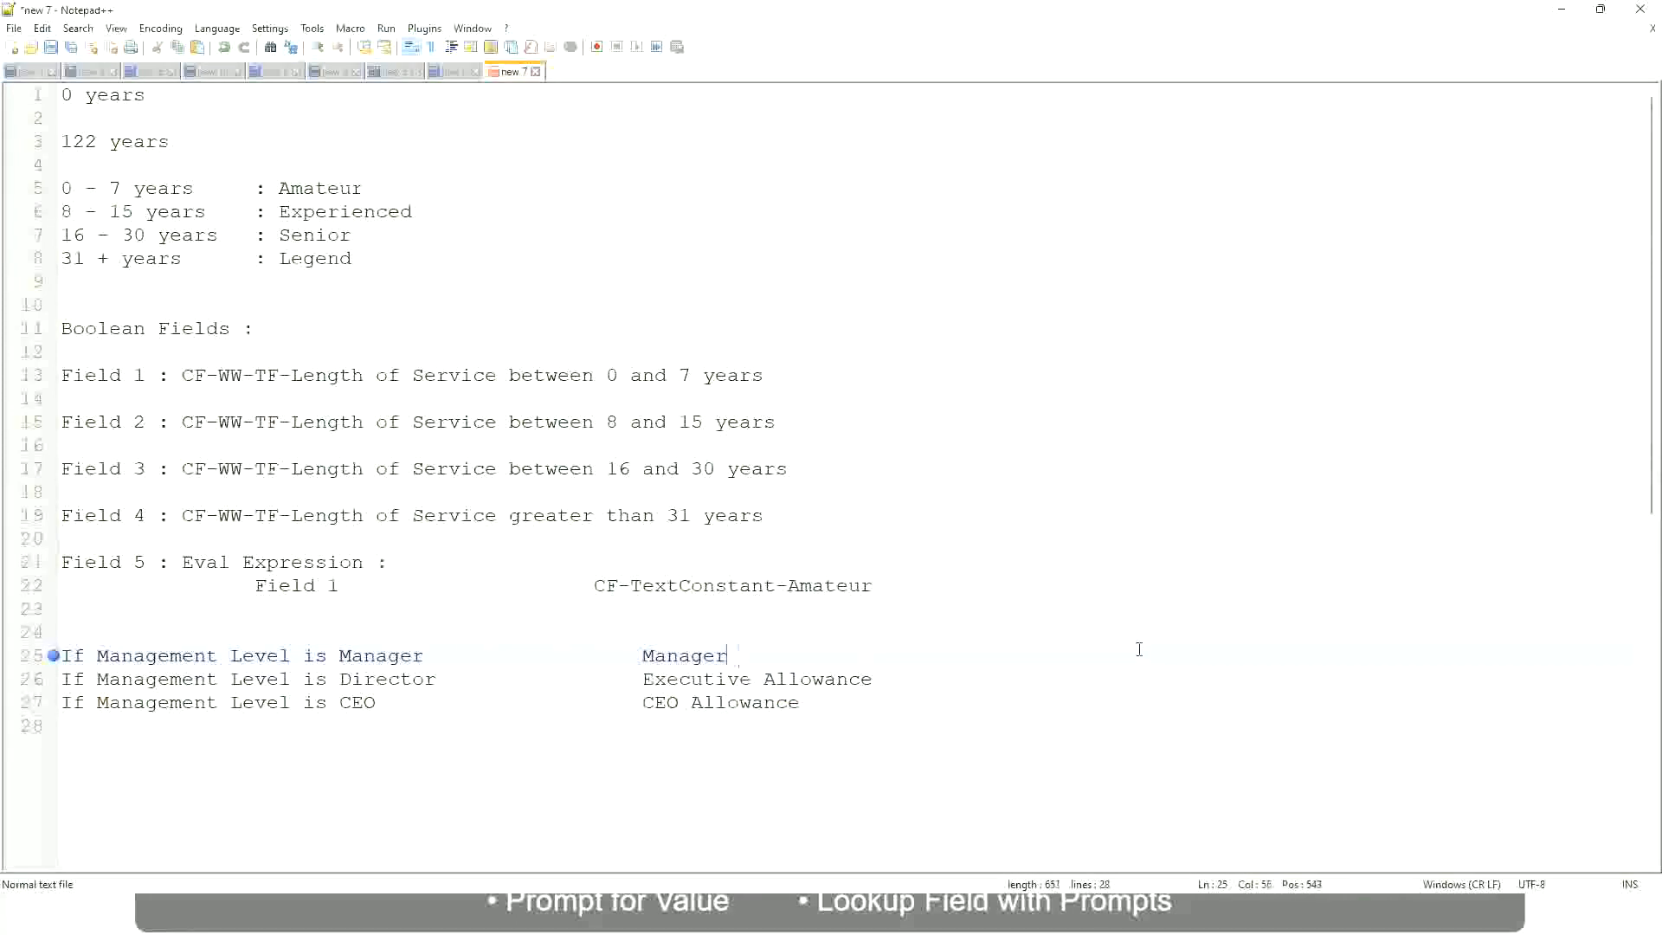
pyautogui.write('First Line Ma')
pyautogui.write('nager')
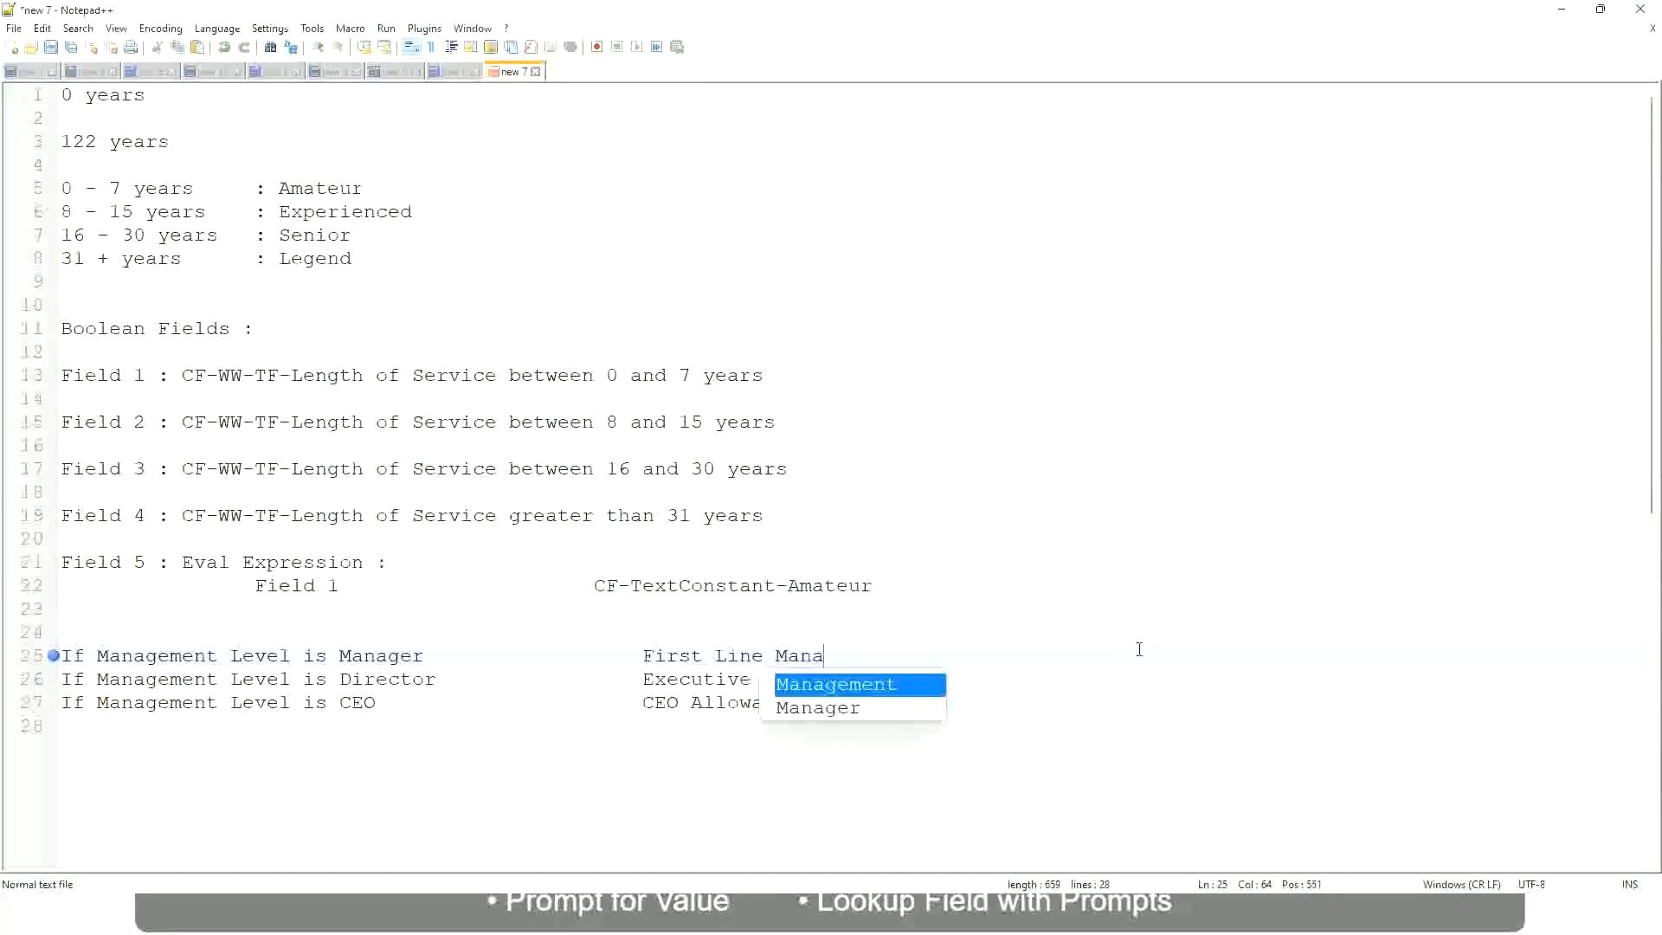
pyautogui.press('Left')
pyautogui.press('Left')
pyautogui.press('Left')
pyautogui.press('Left')
pyautogui.press('Left')
pyautogui.press('Left')
pyautogui.press('Left')
pyautogui.press('Left')
pyautogui.press('Left')
pyautogui.press('Left')
pyautogui.press('Left')
pyautogui.press('Left')
pyautogui.press('Left')
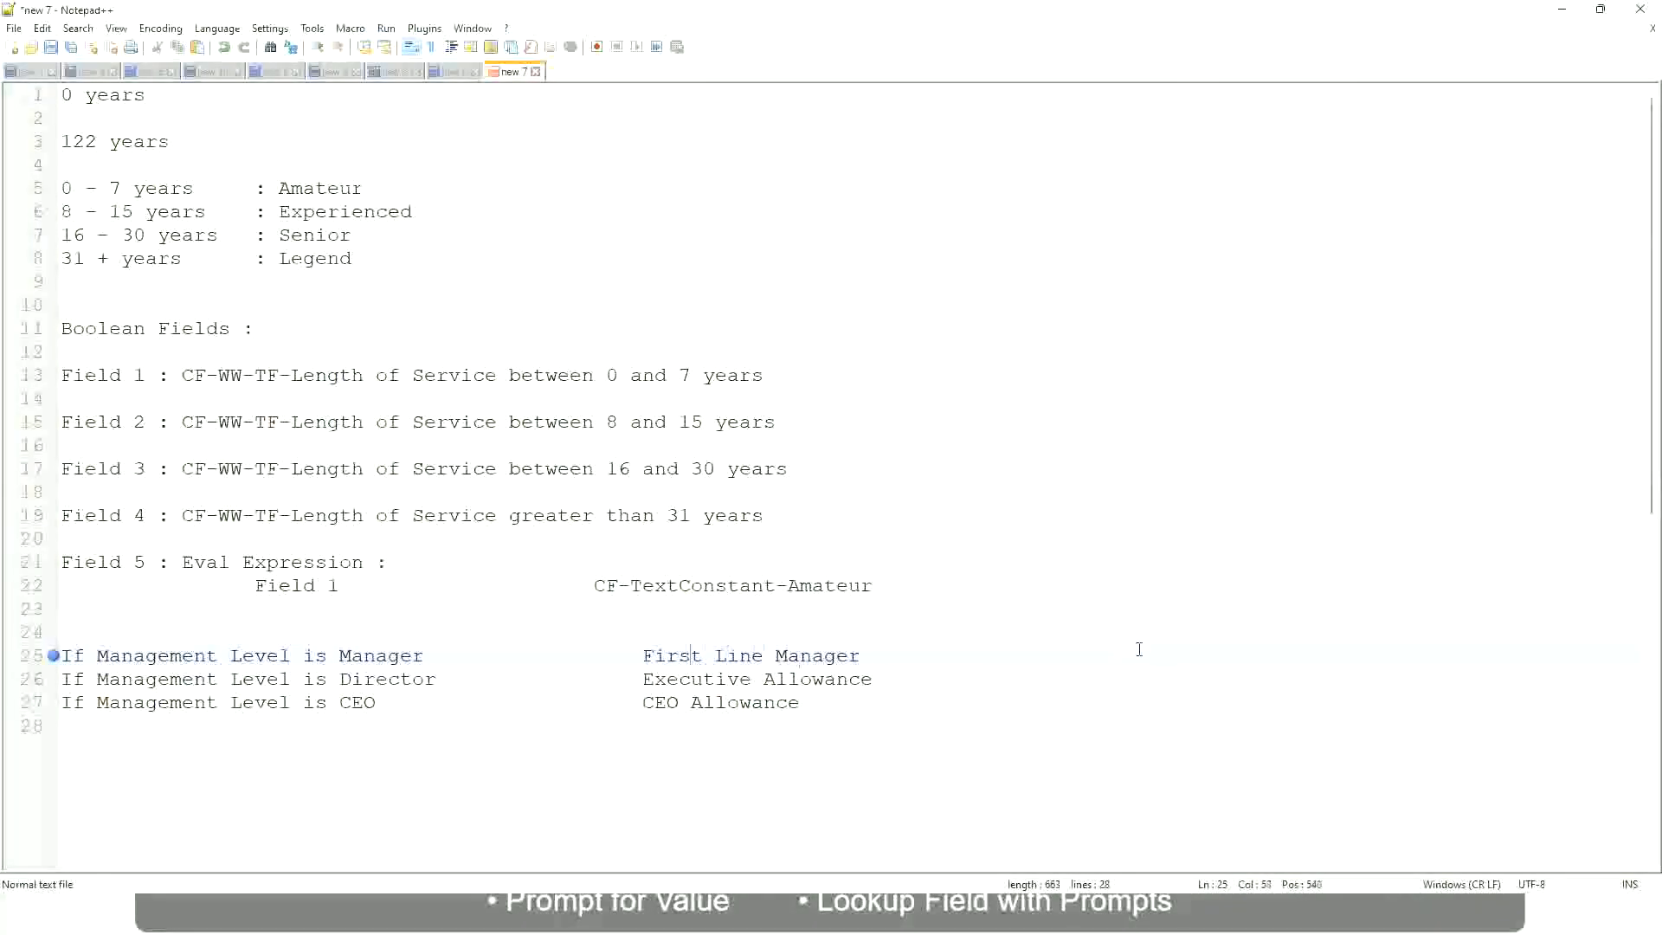
pyautogui.write('Name of the')
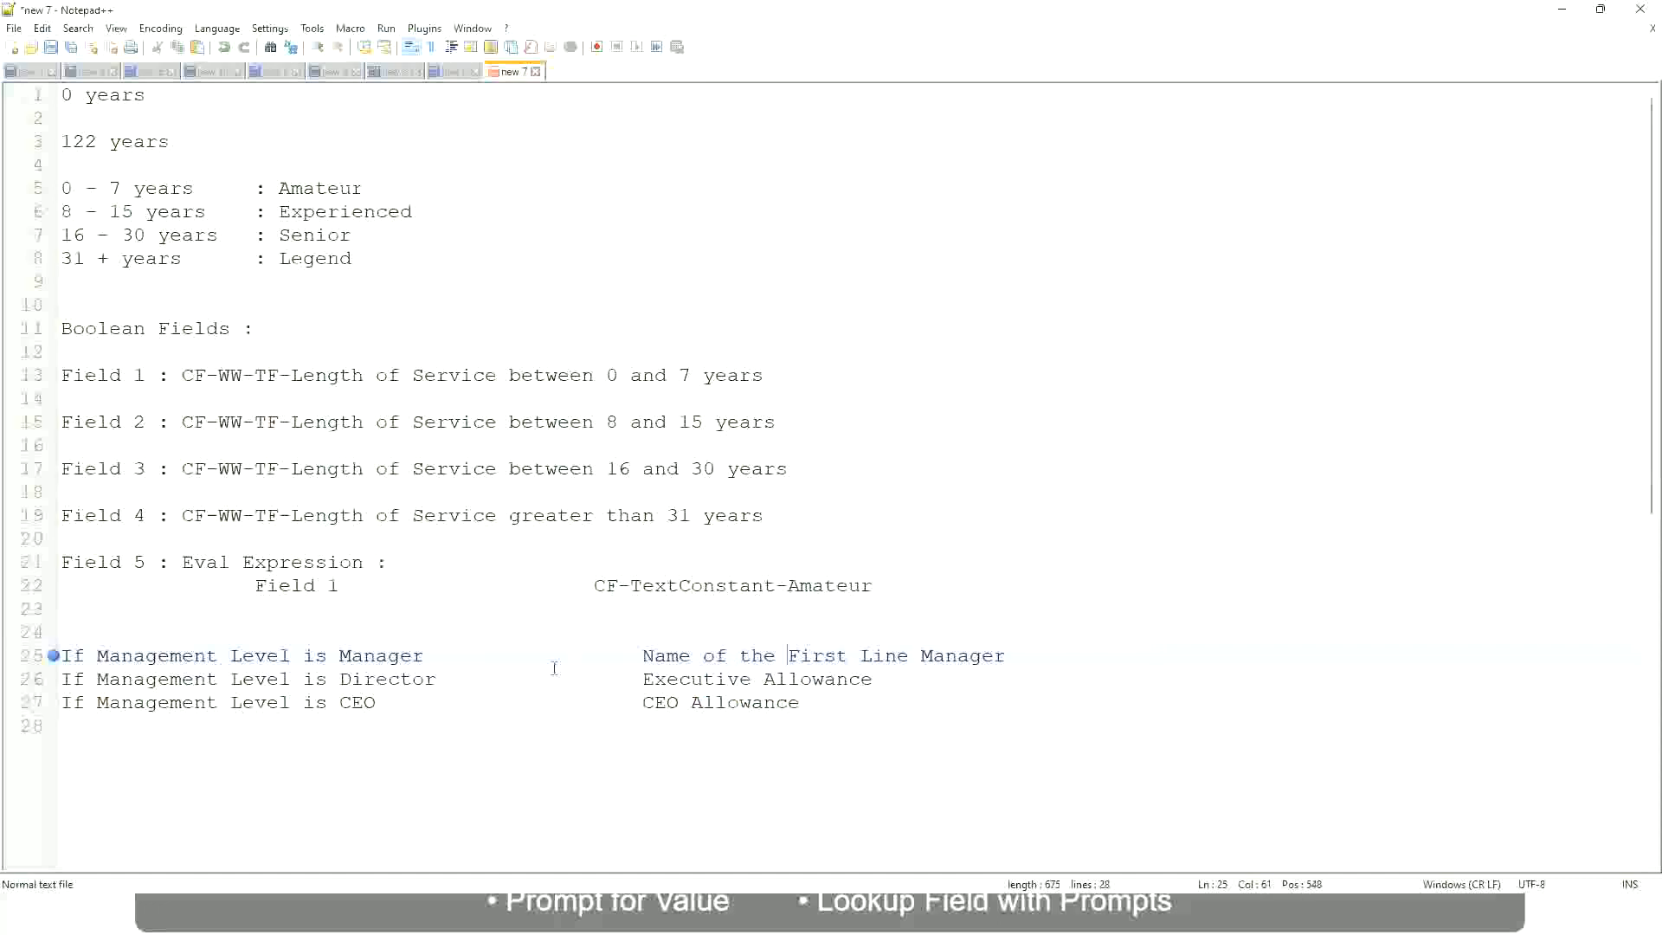
# Replace "Executive Allowance" on the Director line with the beginning of a new result, "Name of"
pyautogui.click(642, 680)
pyautogui.moveTo(643, 680); pyautogui.dragTo(872, 678)
pyautogui.write('Name')
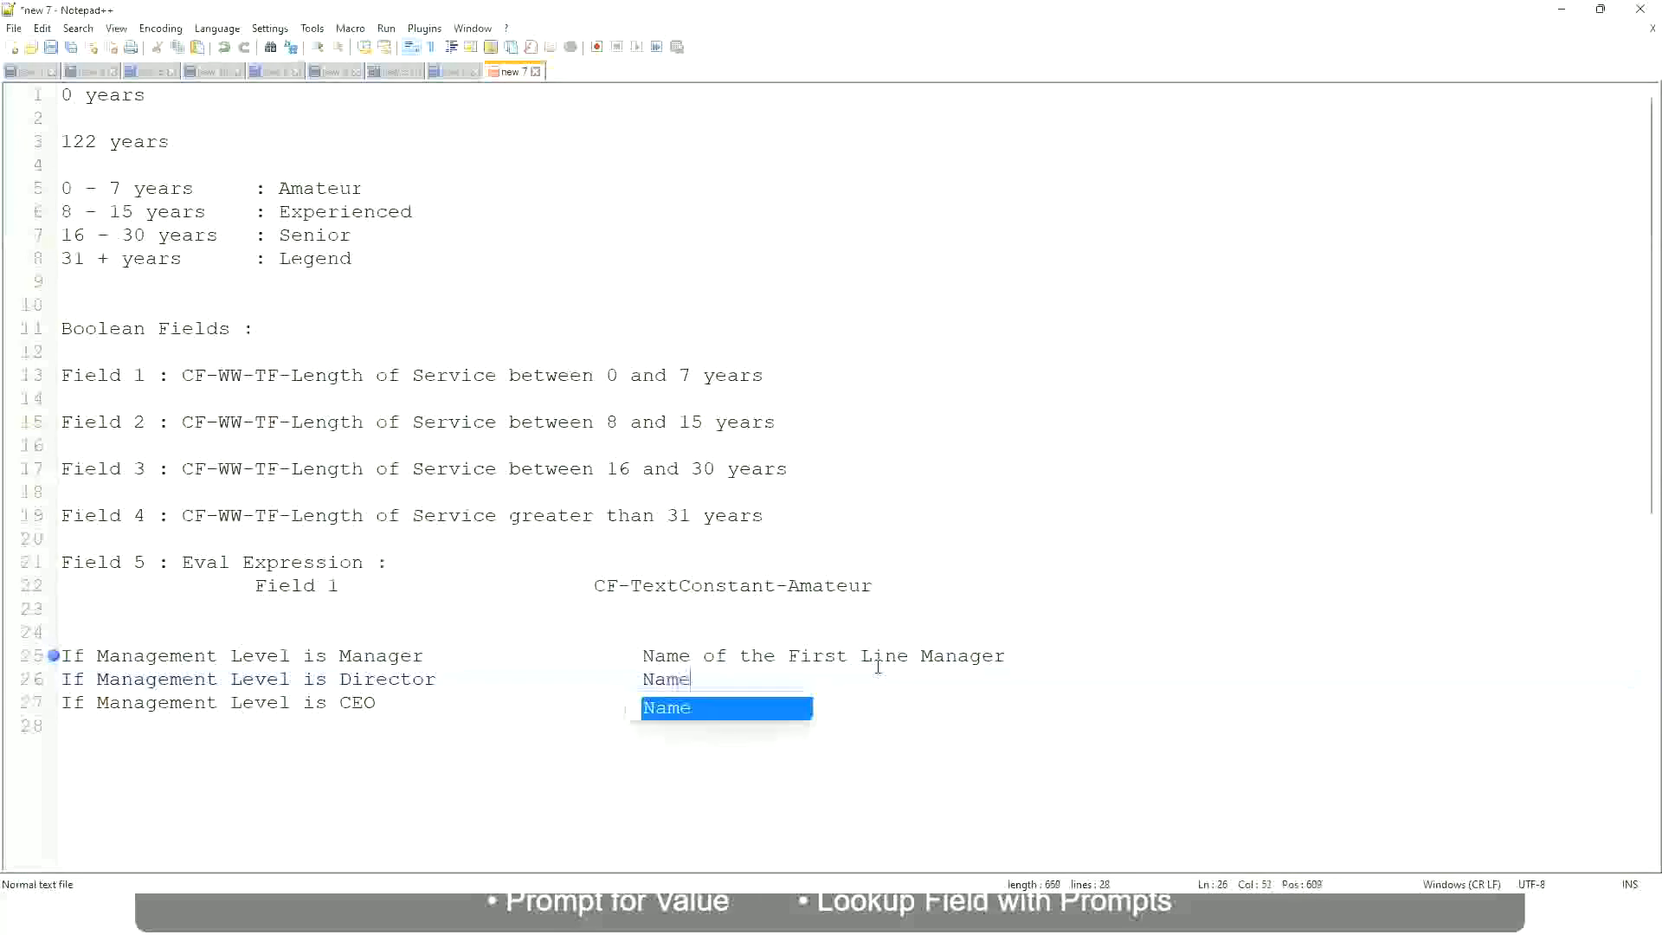
pyautogui.write('   of ')
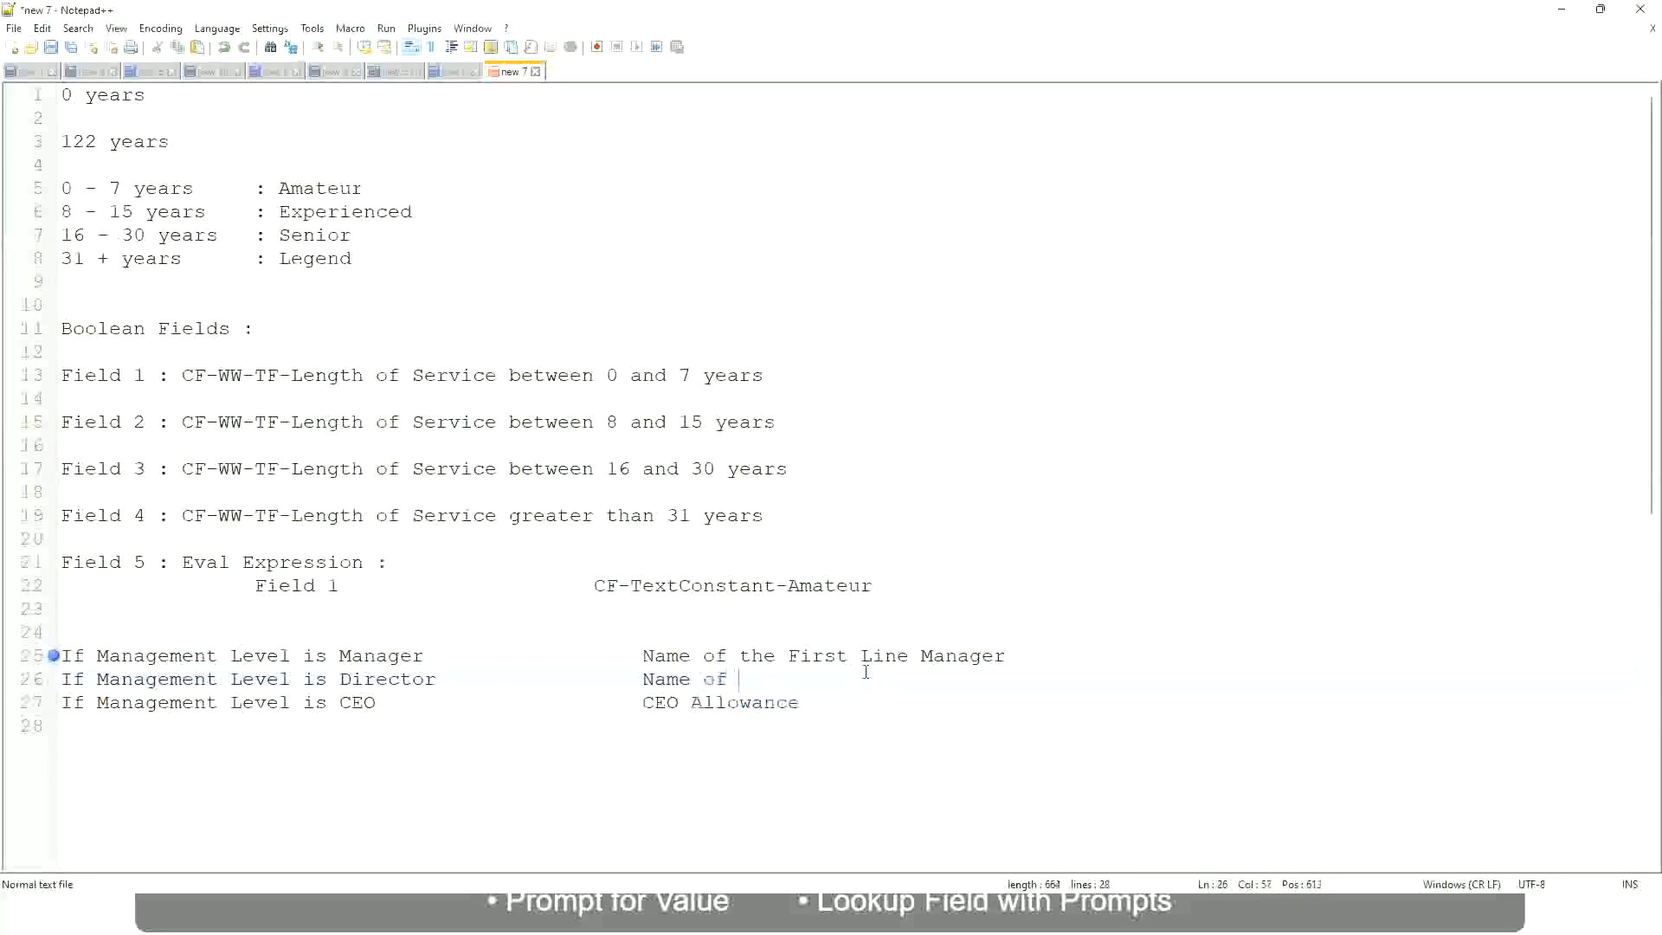
pyautogui.write('First')
pyautogui.press('BackSpace')
pyautogui.press('BackSpace')
pyautogui.press('BackSpace')
pyautogui.press('BackSpace')
pyautogui.press('BackSpace')
pyautogui.press('BackSpace')
# Change "First" to "Second" in the manager line's result so it reads "Name of the Second Line Manager"
pyautogui.doubleClick(815, 656)
pyautogui.write('Second')
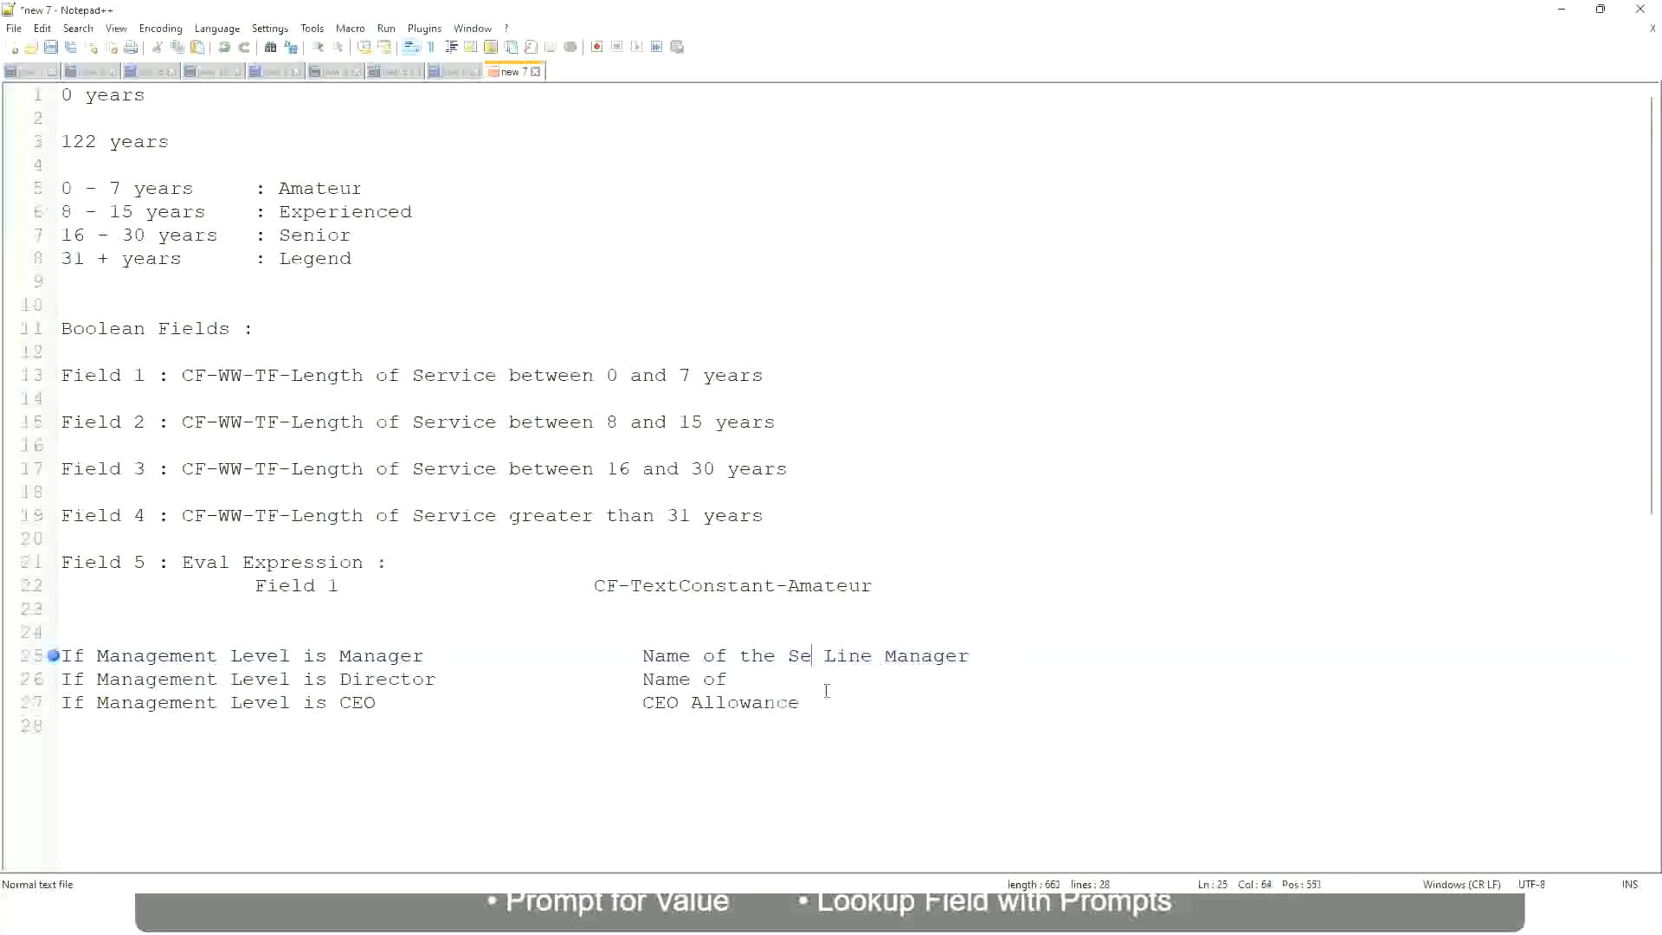
pyautogui.press('BackSpace')
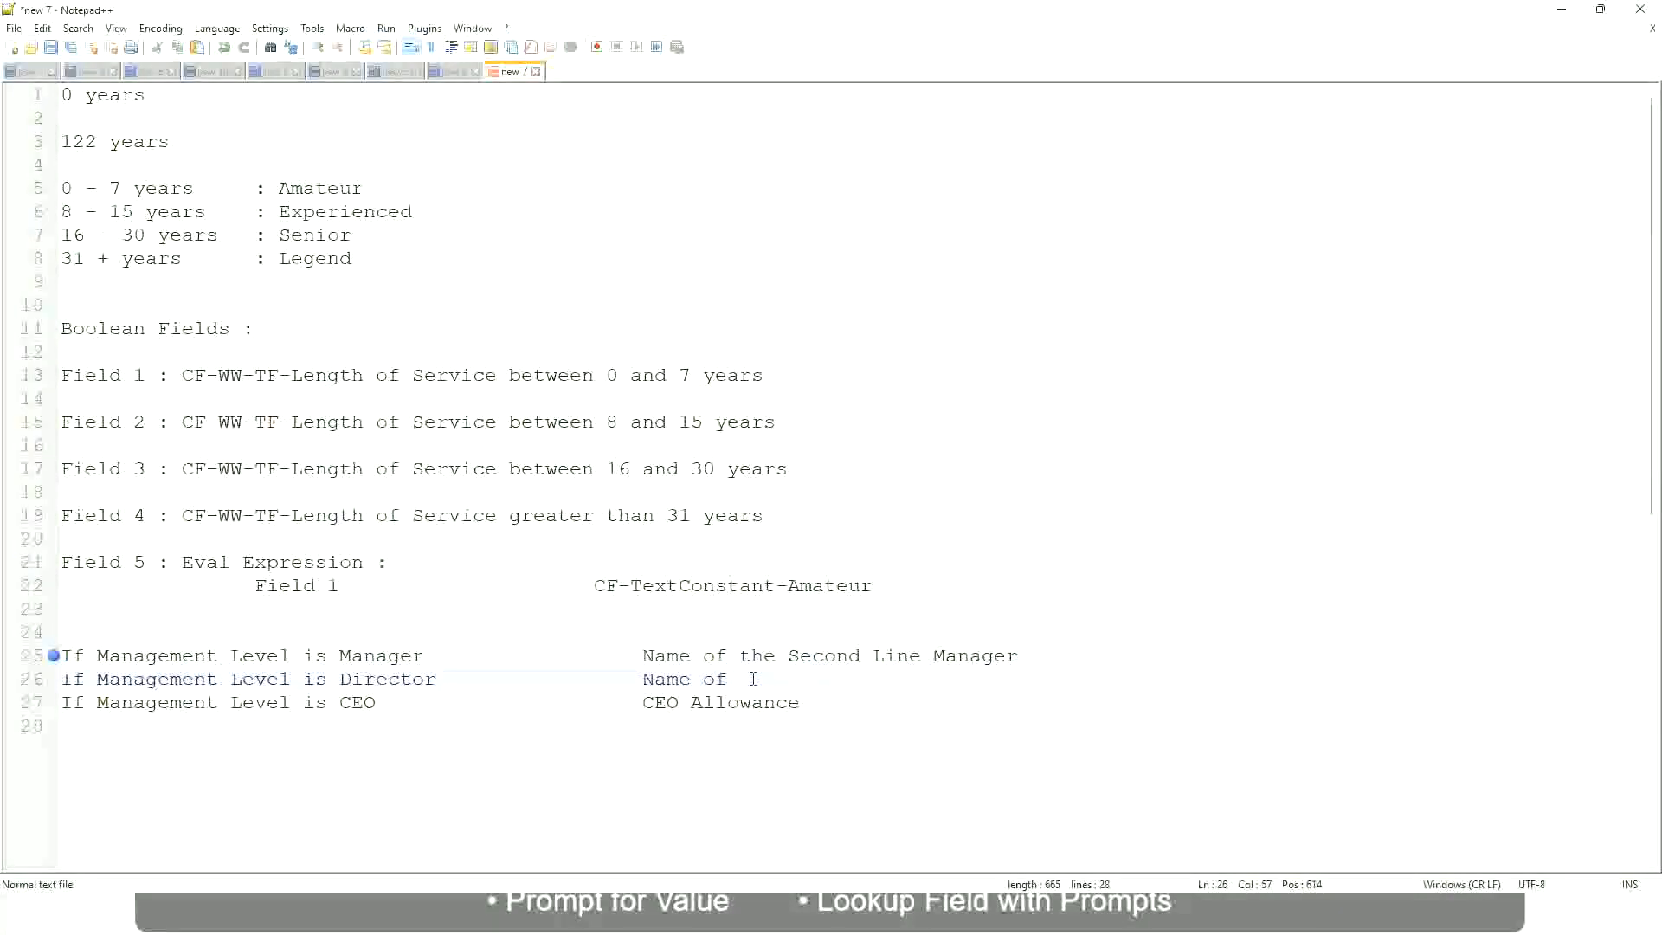
# Complete the Director line's result with "Manager" and replace the CEO line's result with "name of CEO/Himself/Herself"
pyautogui.write('Manager')
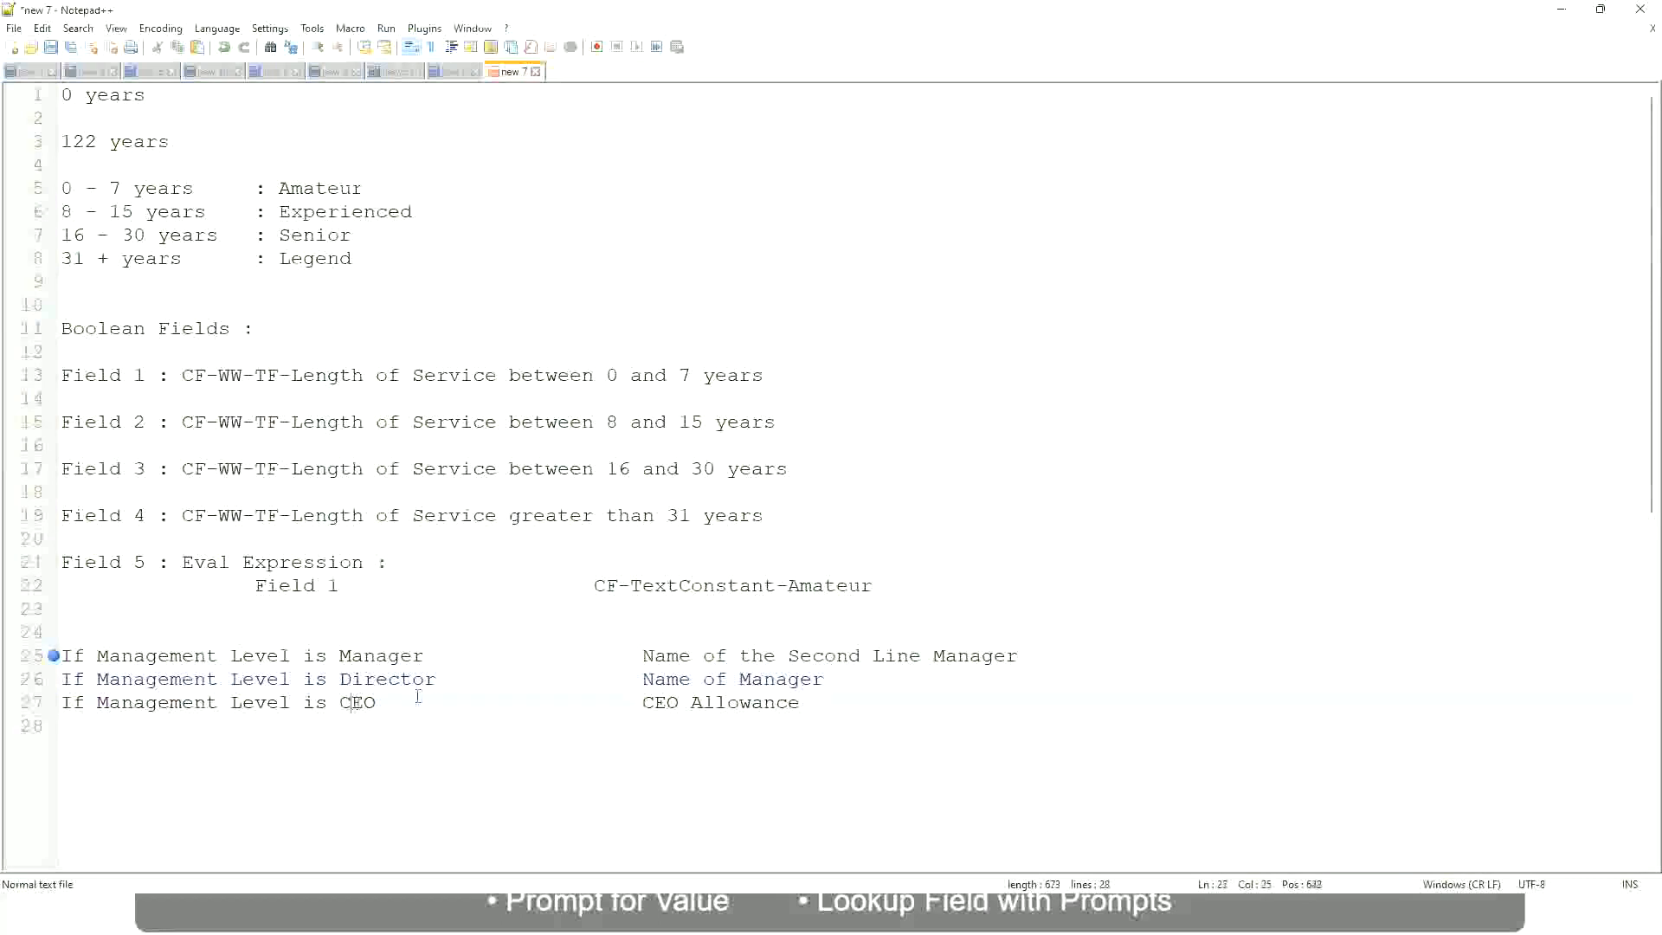
pyautogui.moveTo(642, 702); pyautogui.dragTo(823, 702)
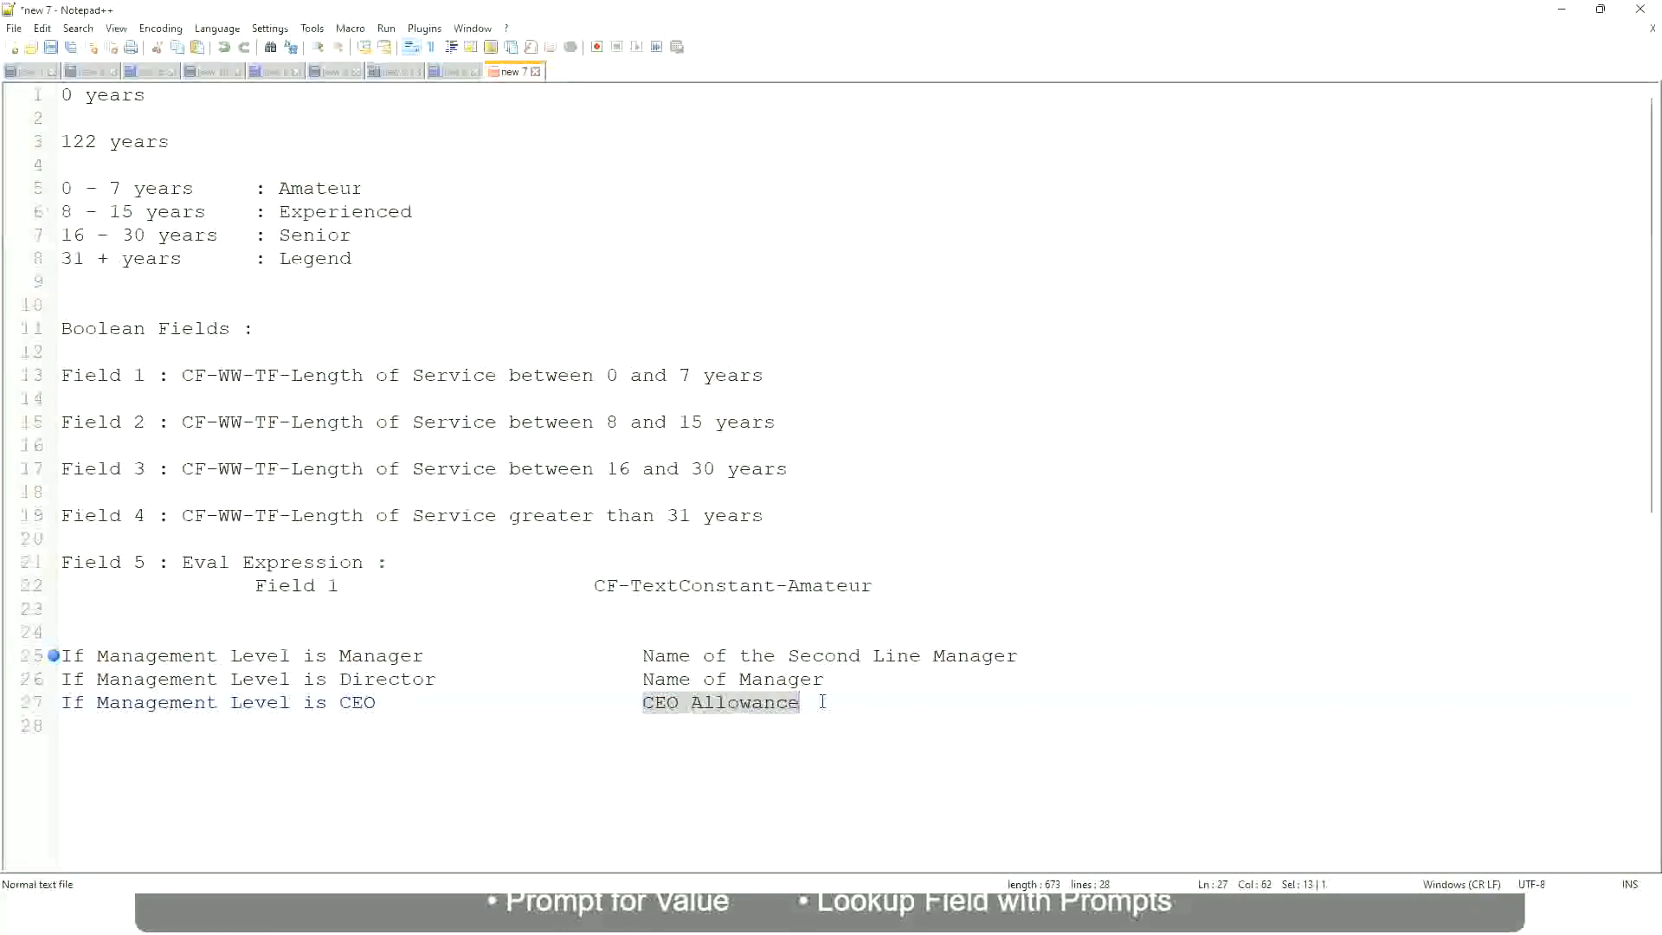
pyautogui.write('name of CEO ')
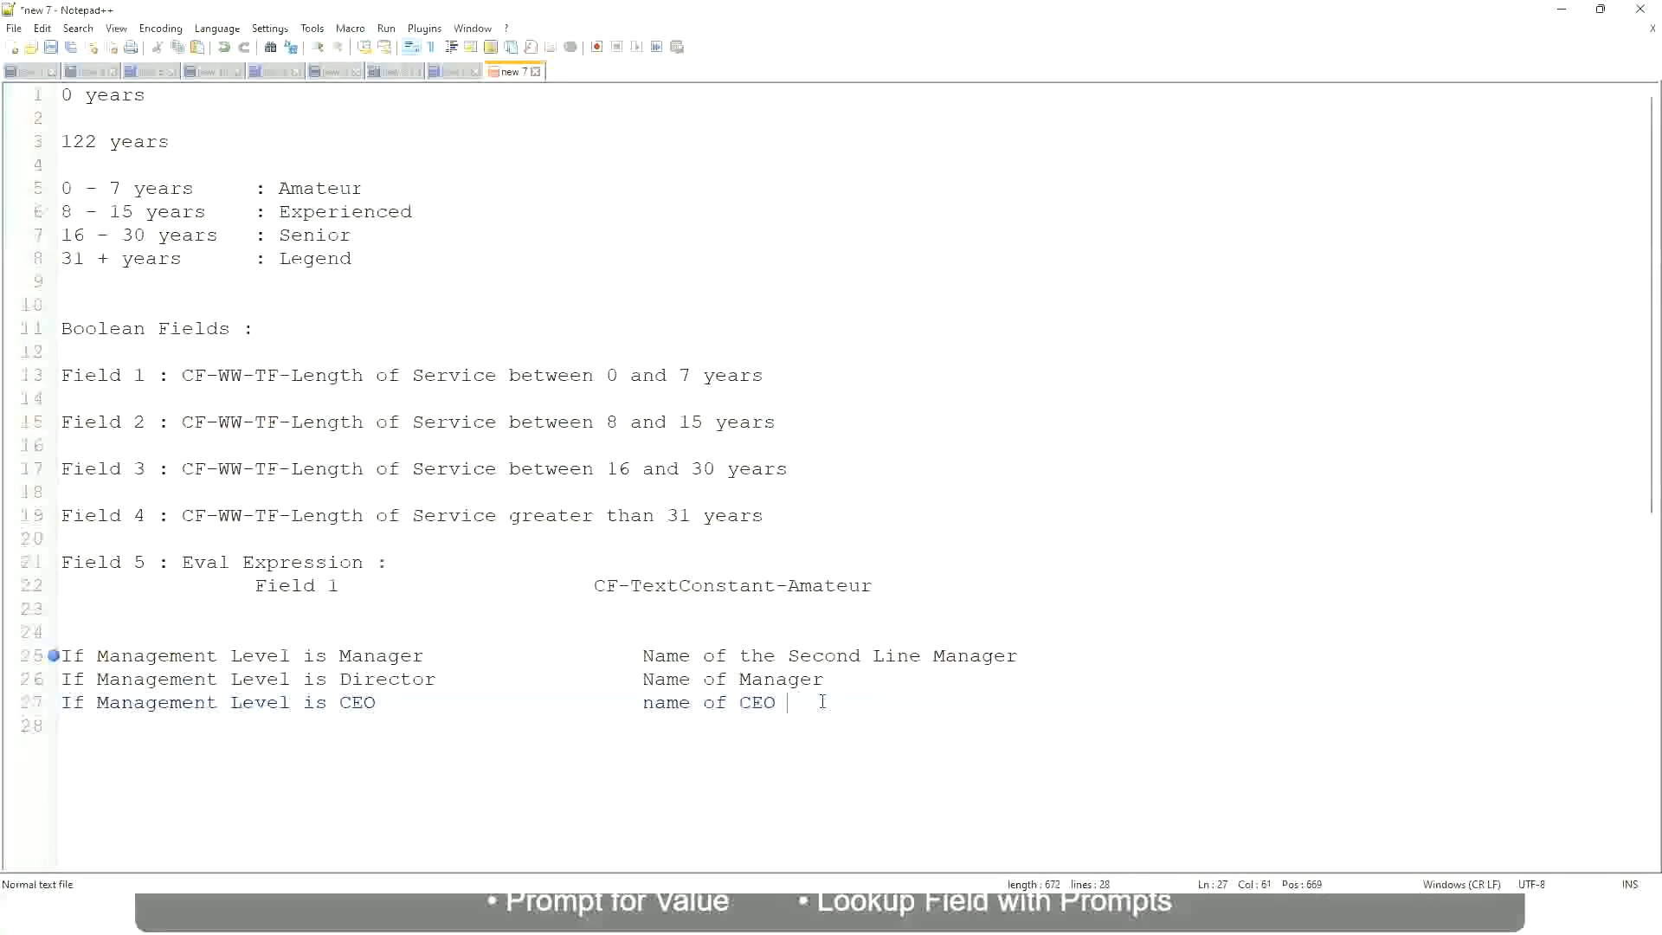
pyautogui.write('/Himself/Herself')
# Review the Manager, Director and CEO conditions together with the result each one returns
pyautogui.click(597, 707)
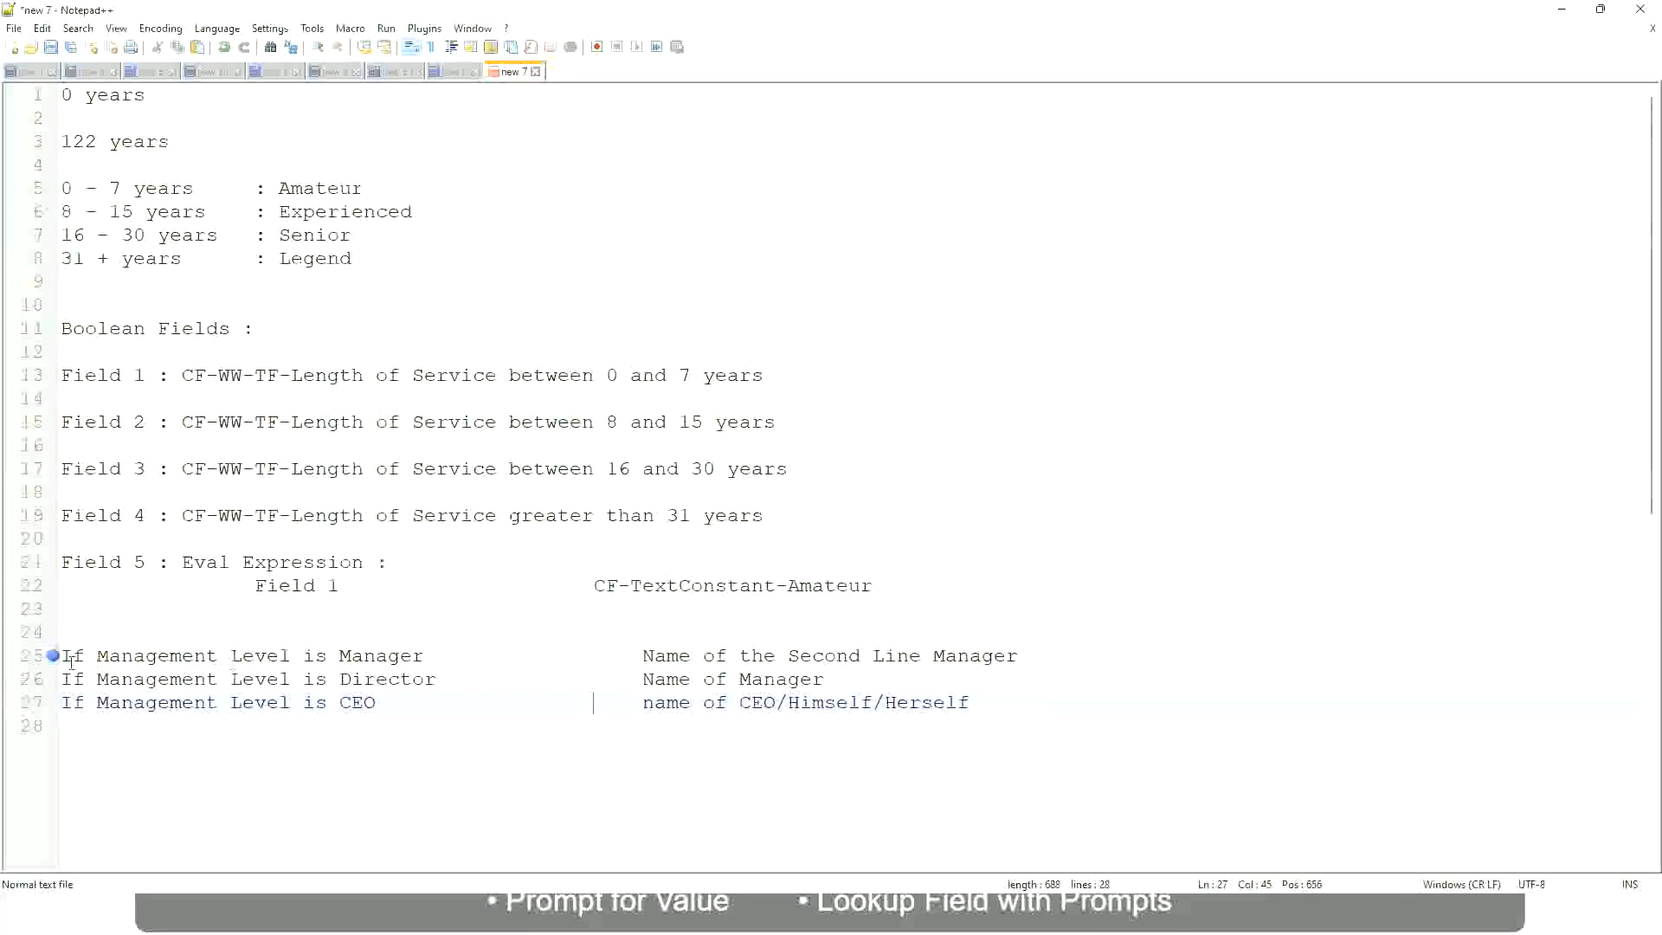
pyautogui.click(251, 658)
pyautogui.click(386, 658)
pyautogui.click(409, 679)
pyautogui.click(825, 678)
pyautogui.click(374, 681)
pyautogui.click(359, 703)
pyautogui.click(778, 704)
pyautogui.click(979, 702)
pyautogui.moveTo(998, 700); pyautogui.dragTo(28, 667)
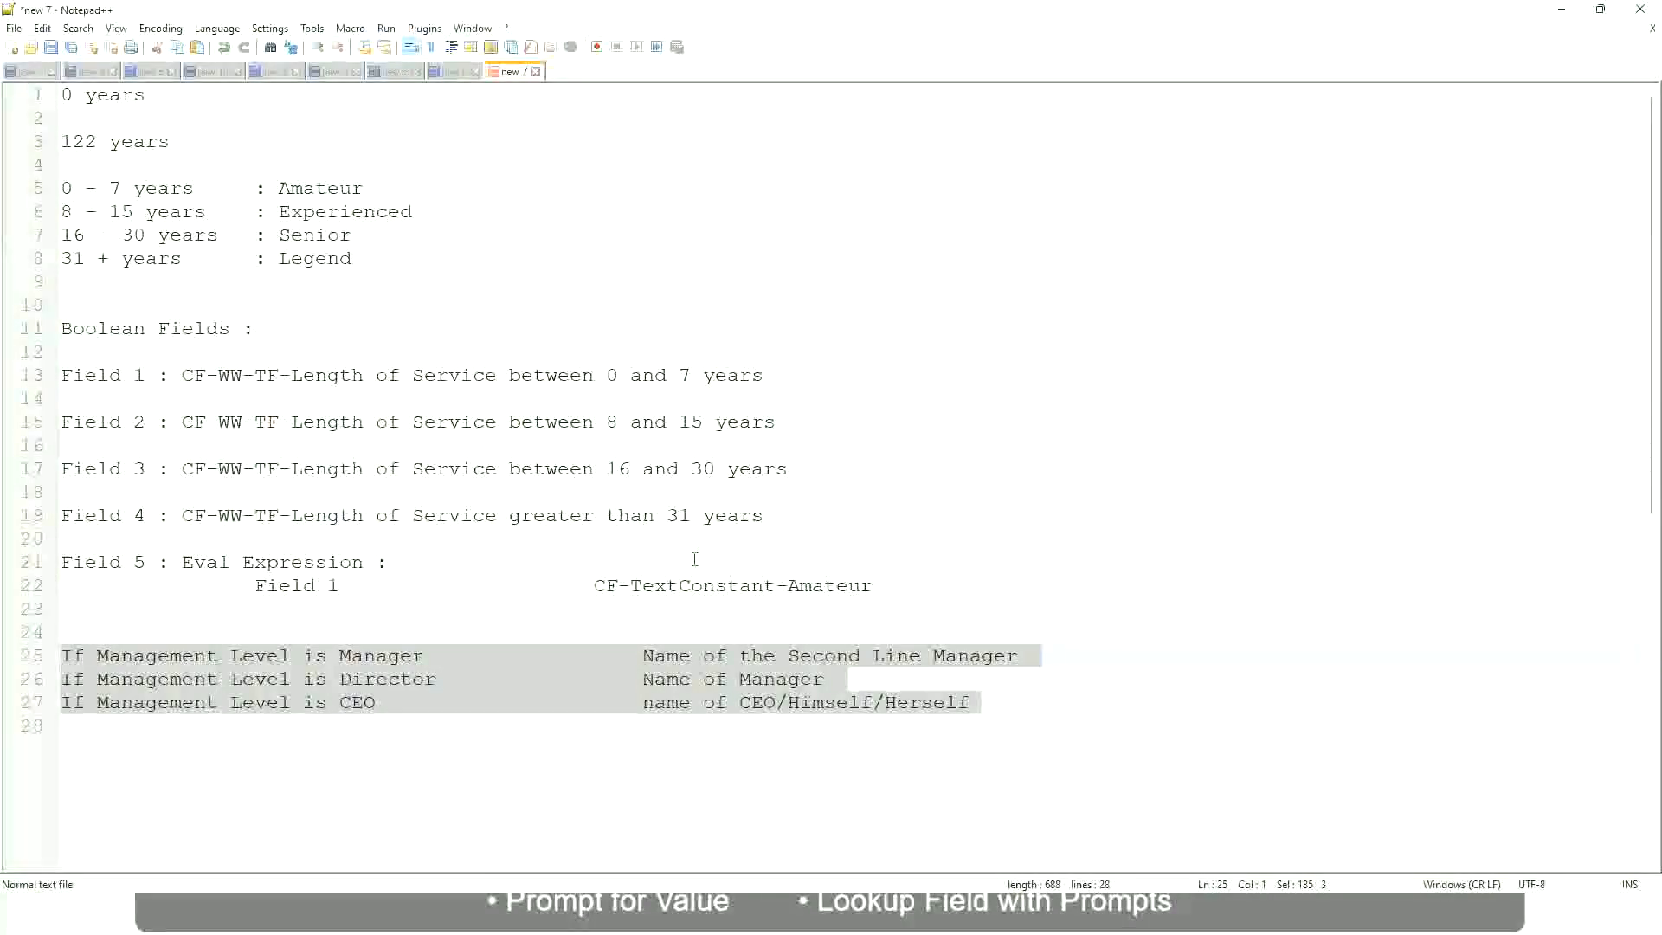
pyautogui.click(703, 655)
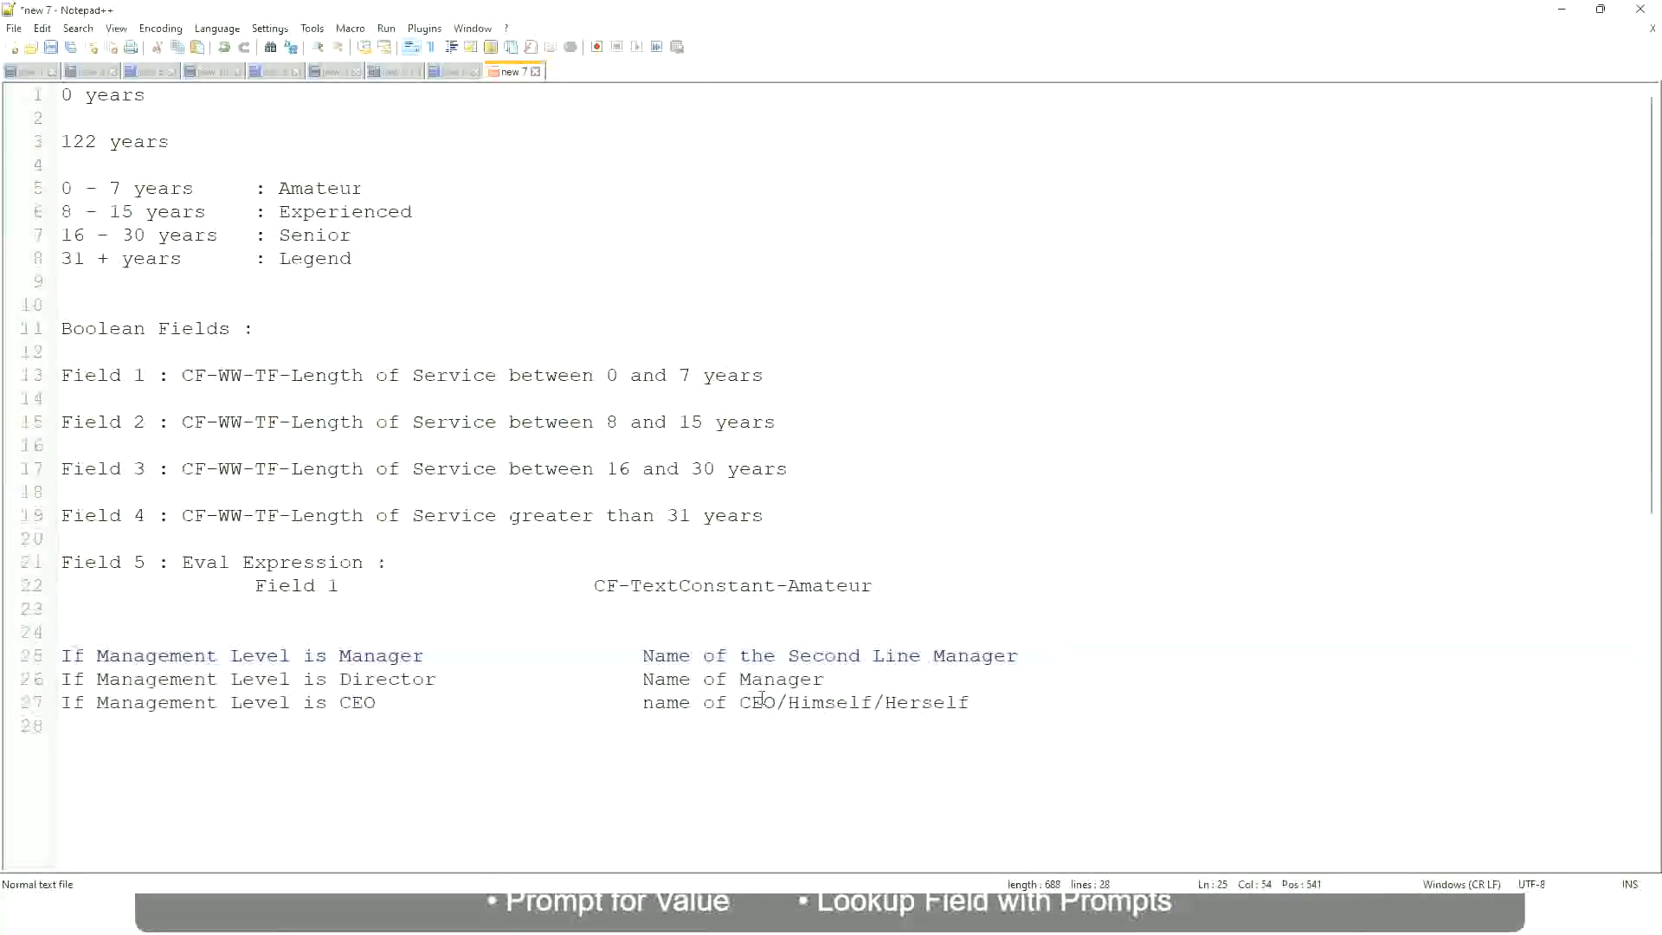
# Examine the manager line's result and how it relates to its Management Level condition
pyautogui.click(642, 655)
pyautogui.moveTo(641, 655); pyautogui.dragTo(1020, 658)
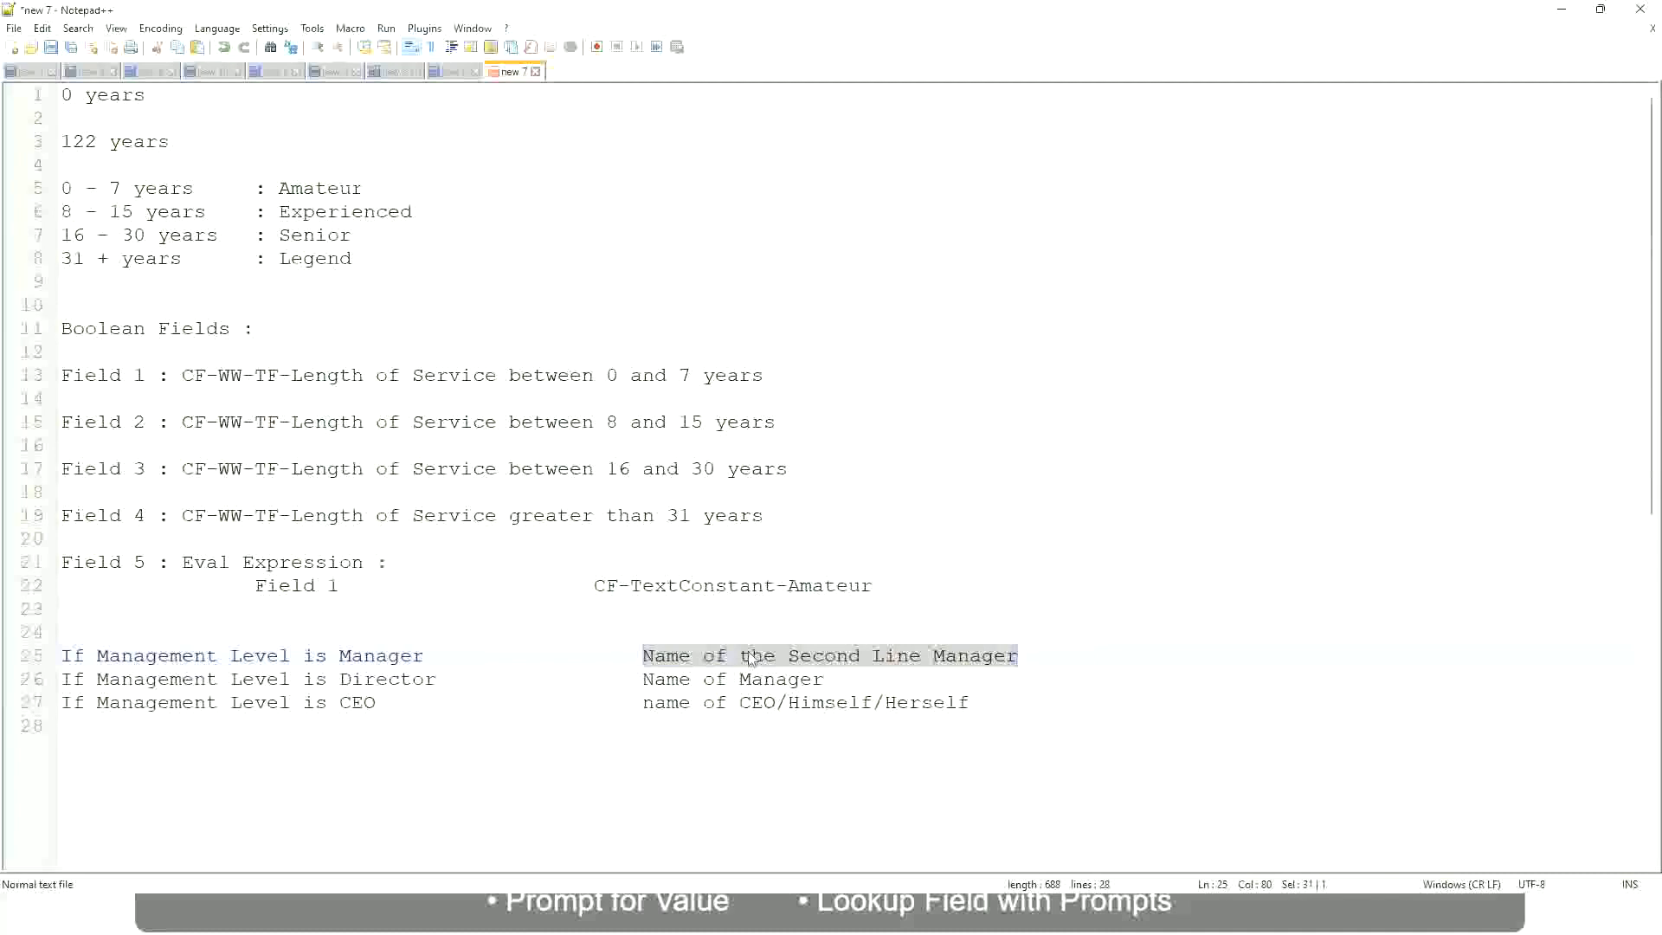
pyautogui.click(775, 656)
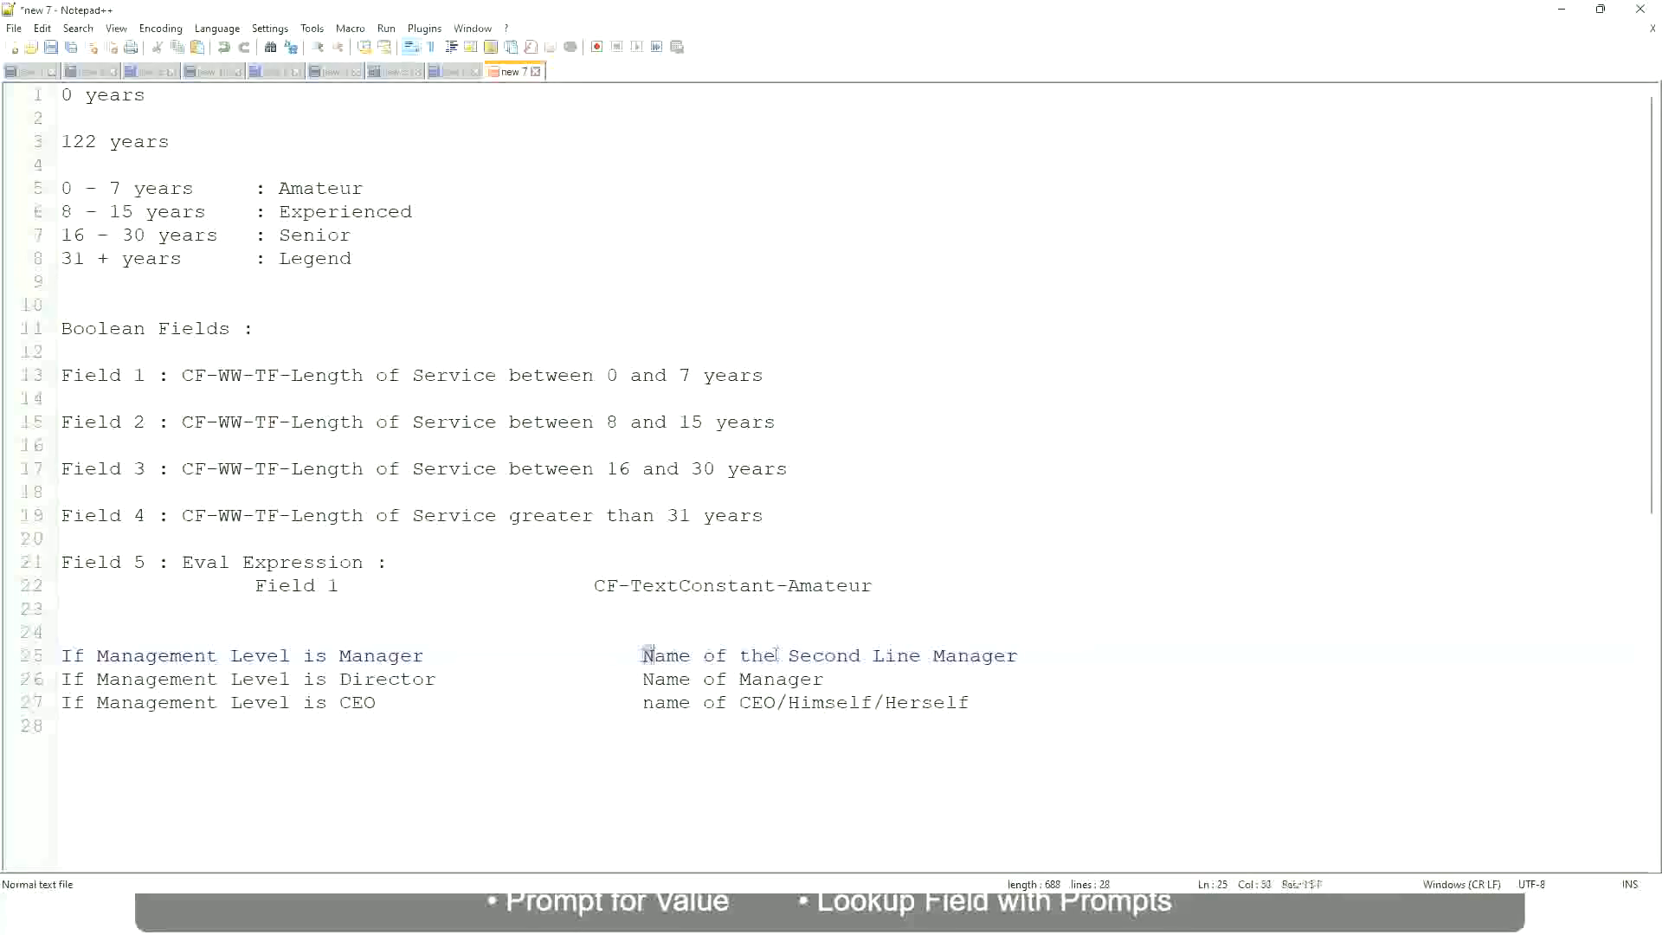
pyautogui.moveTo(641, 656); pyautogui.dragTo(1022, 653)
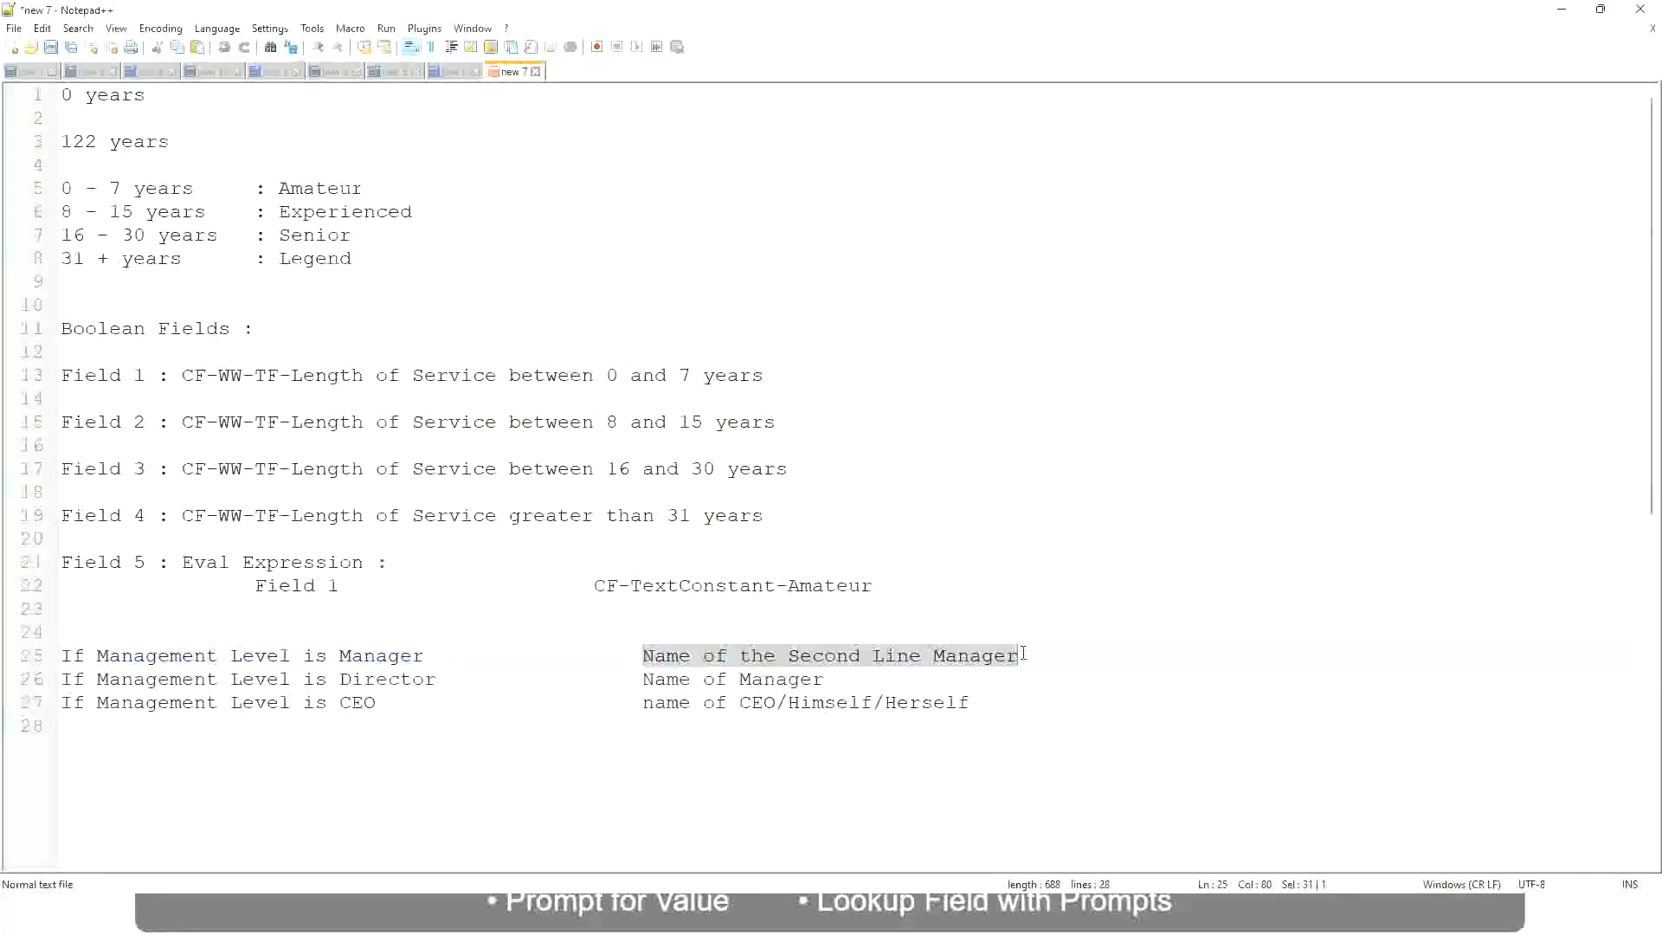
pyautogui.click(851, 661)
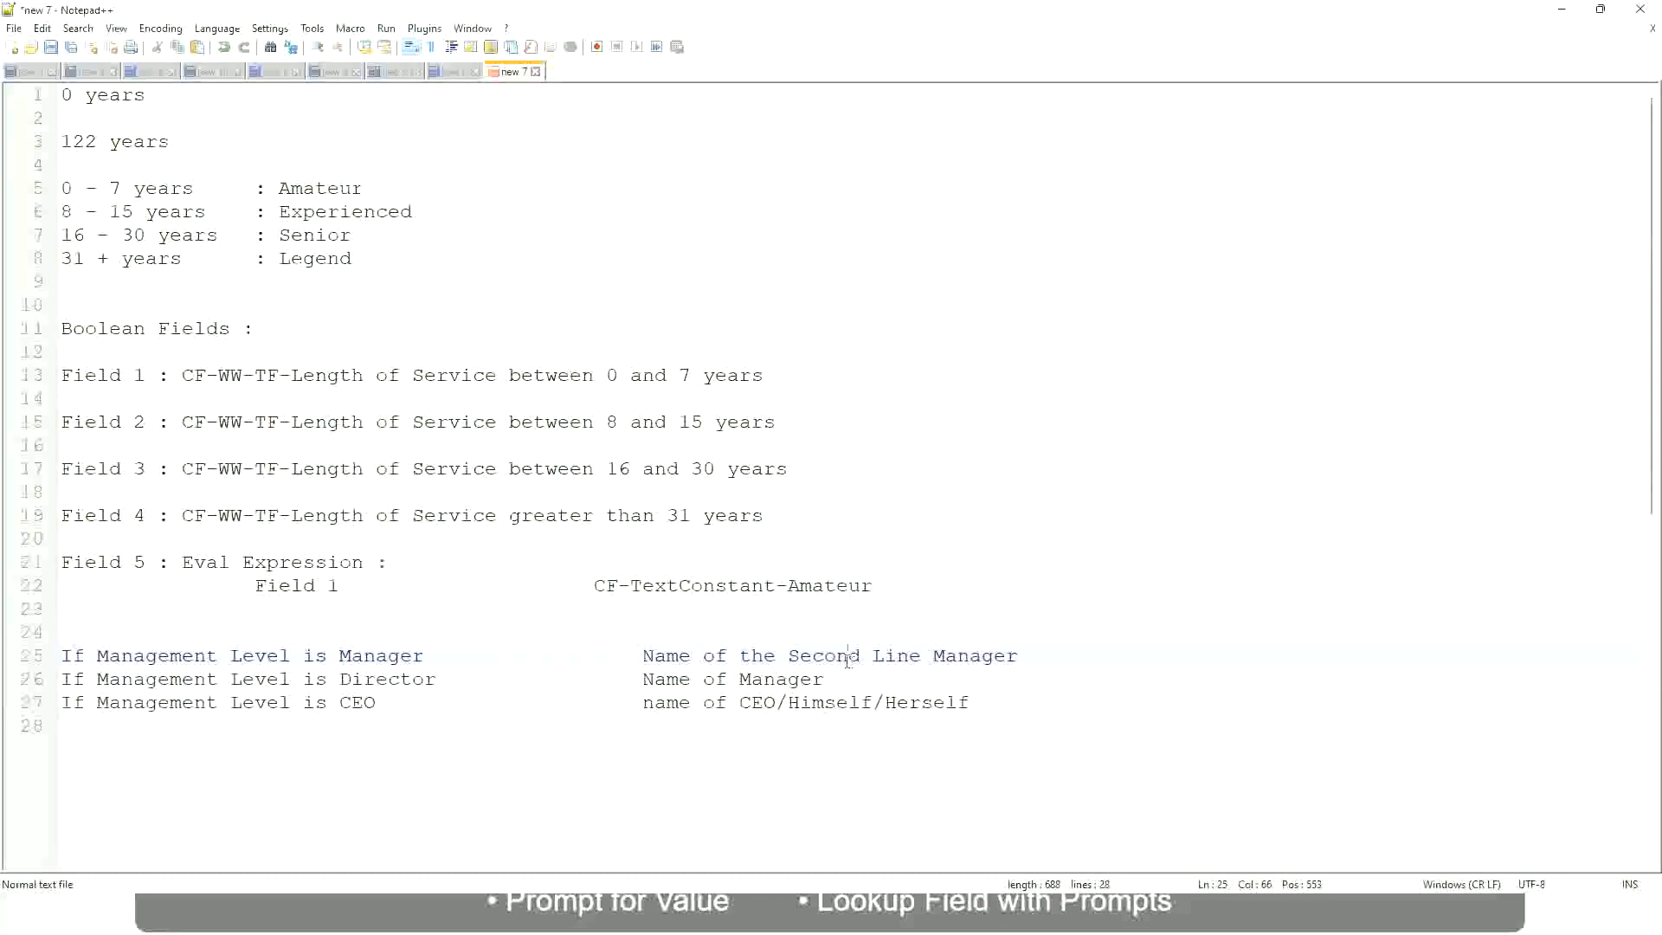
pyautogui.click(432, 656)
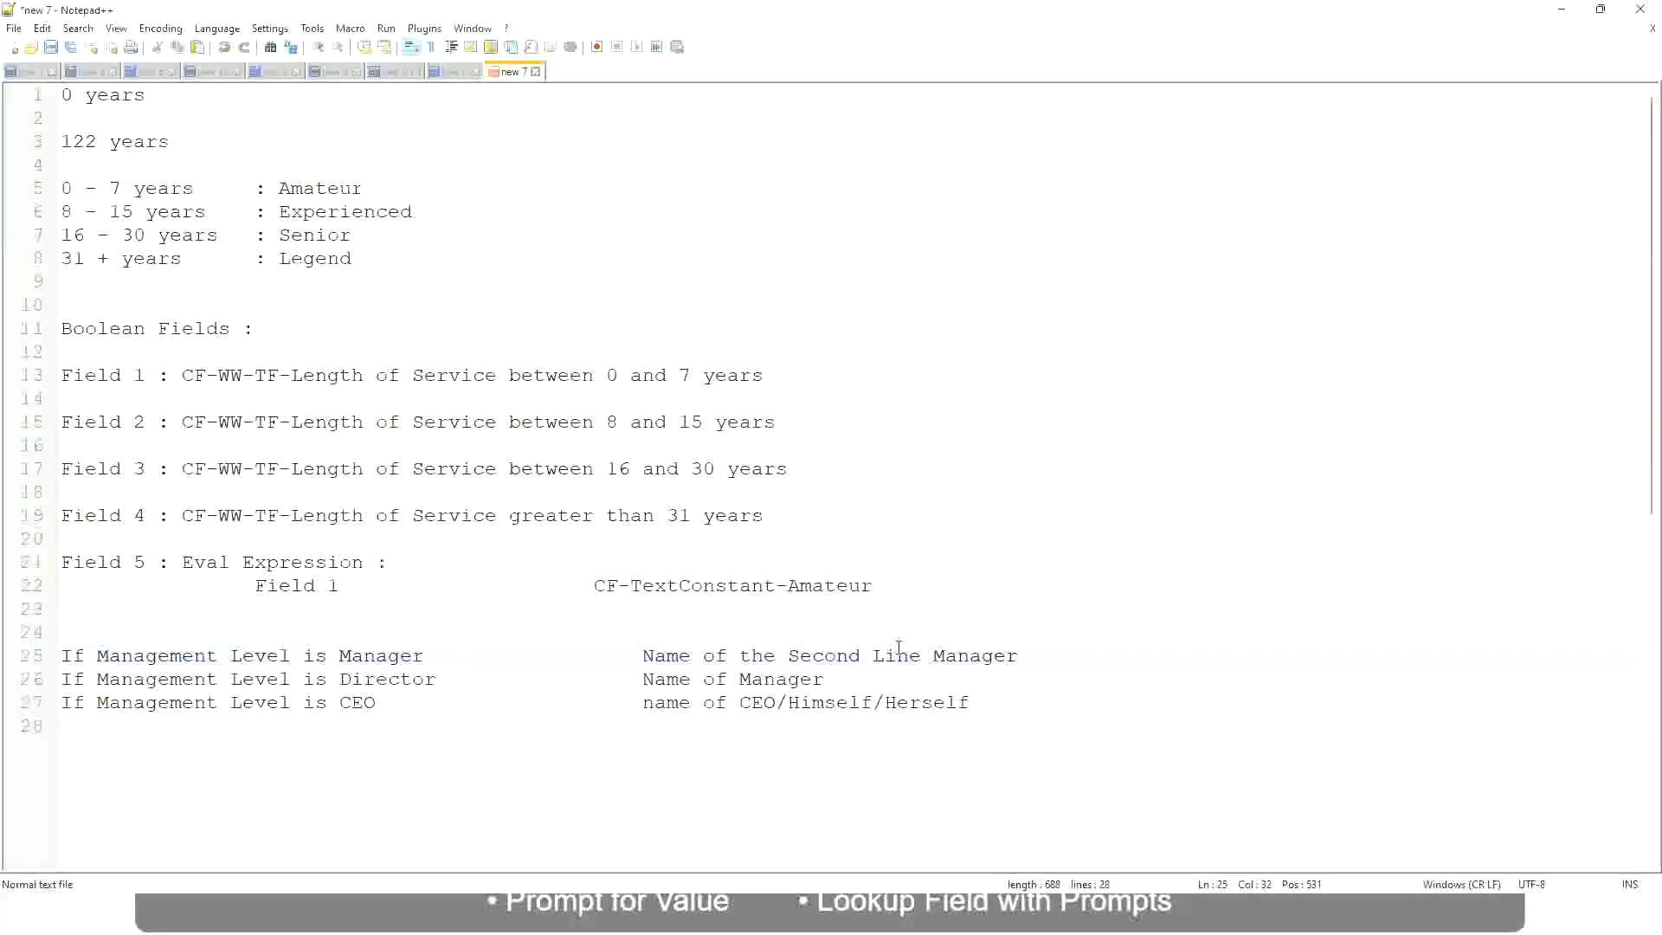
pyautogui.click(852, 653)
pyautogui.moveTo(910, 656); pyautogui.dragTo(922, 655)
pyautogui.click(1043, 653)
pyautogui.click(979, 642)
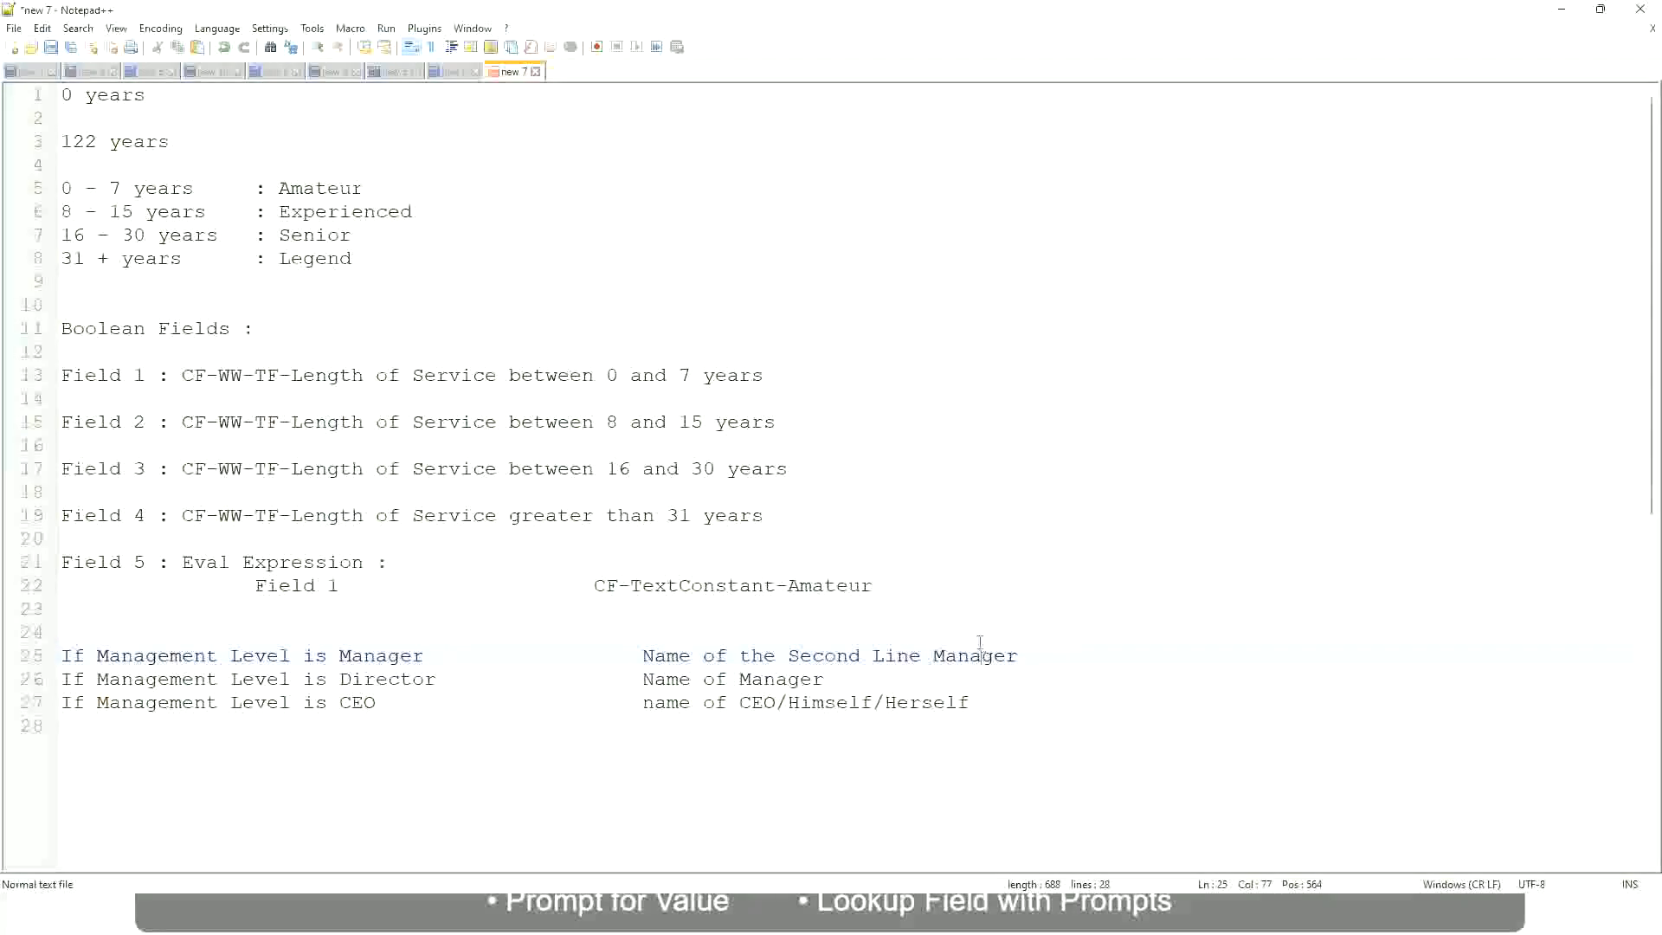
# Compare the experience band labels for years of service with the results of the management-level rules
pyautogui.doubleClick(318, 189)
pyautogui.doubleClick(327, 213)
pyautogui.doubleClick(323, 234)
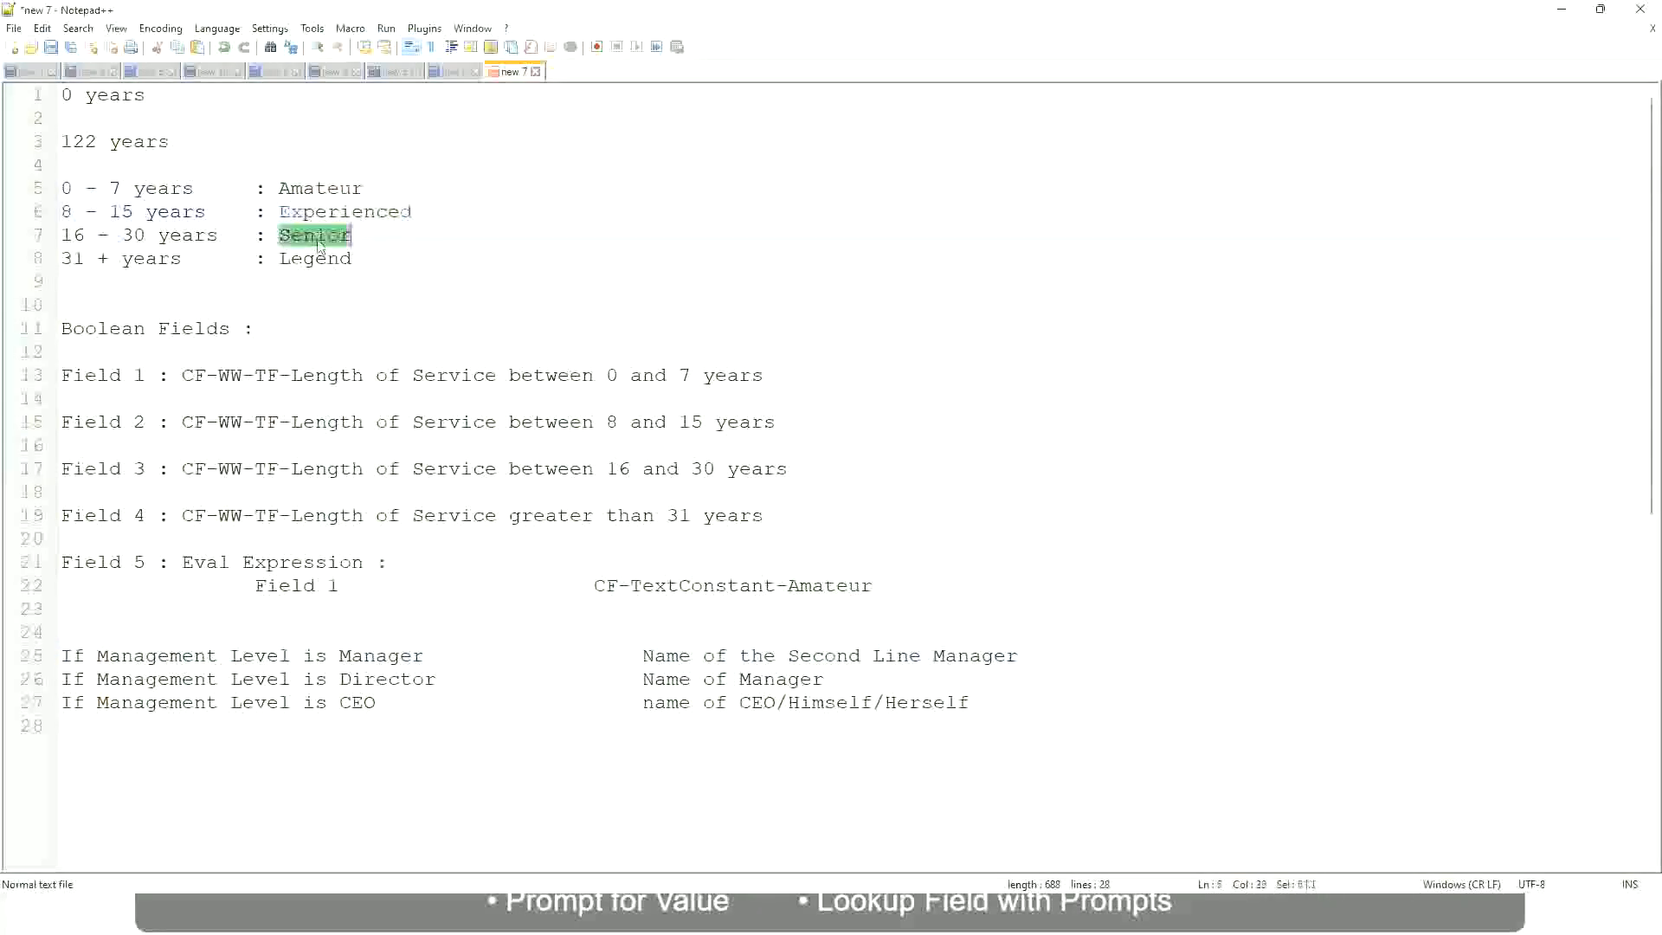
pyautogui.click(316, 256)
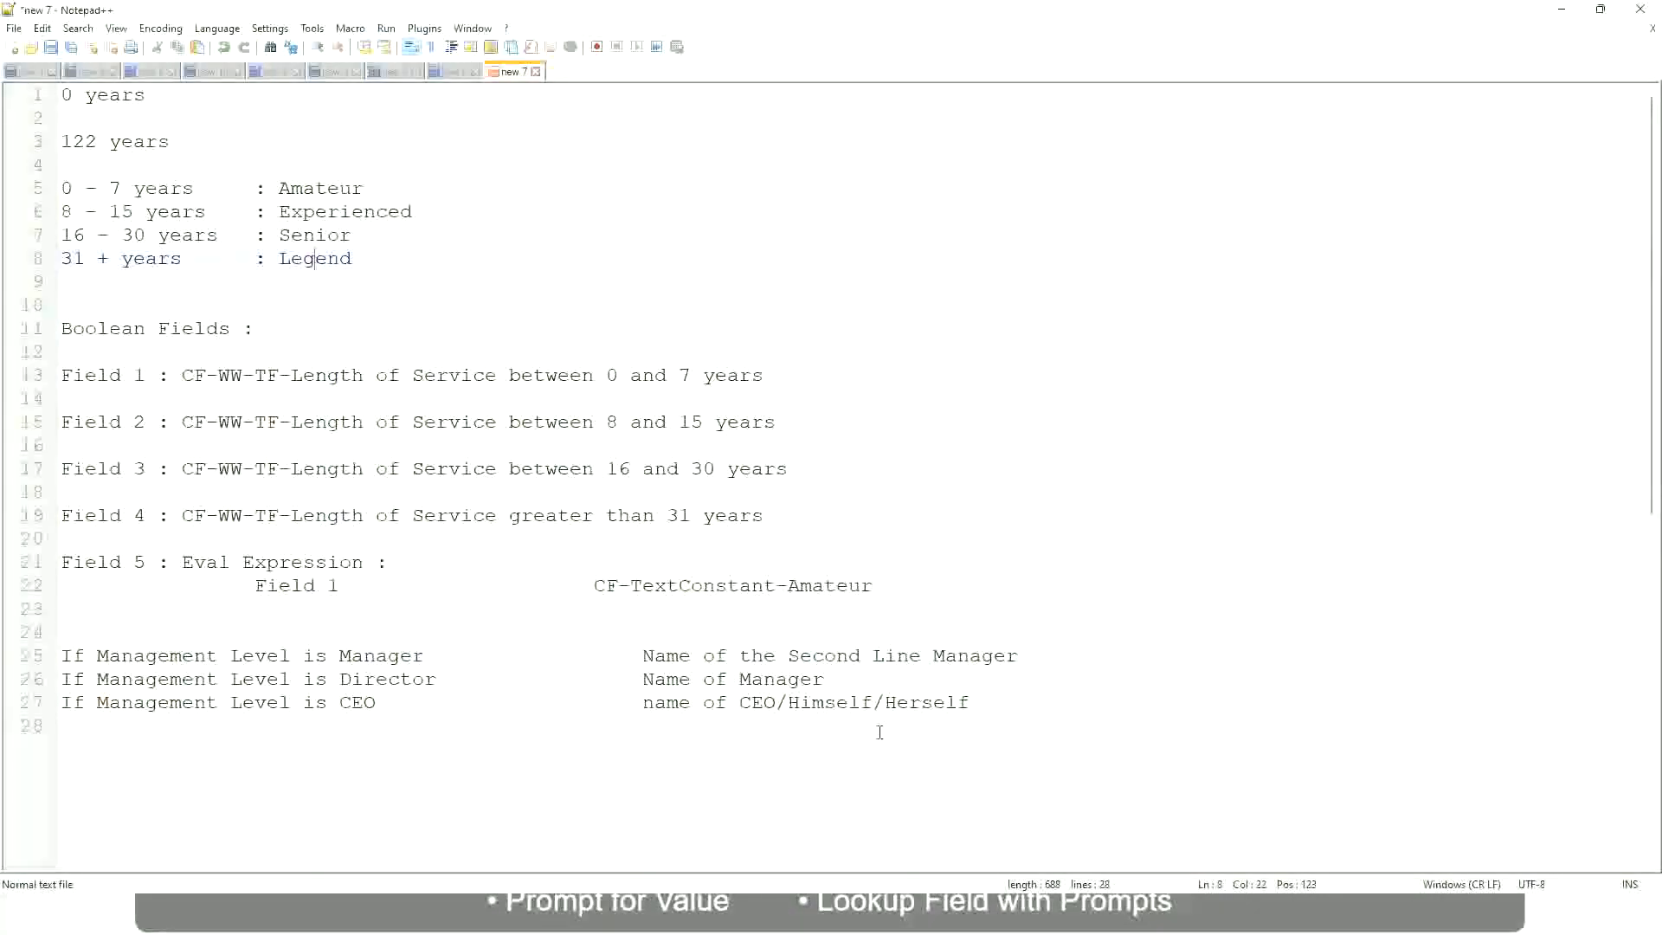
pyautogui.click(849, 702)
pyautogui.click(796, 656)
pyautogui.click(451, 690)
# Switch to Workday, copy the name of the saved experience-band lookup field, and finish its save confirmation
pyautogui.hotkey('alt', 'Tab')
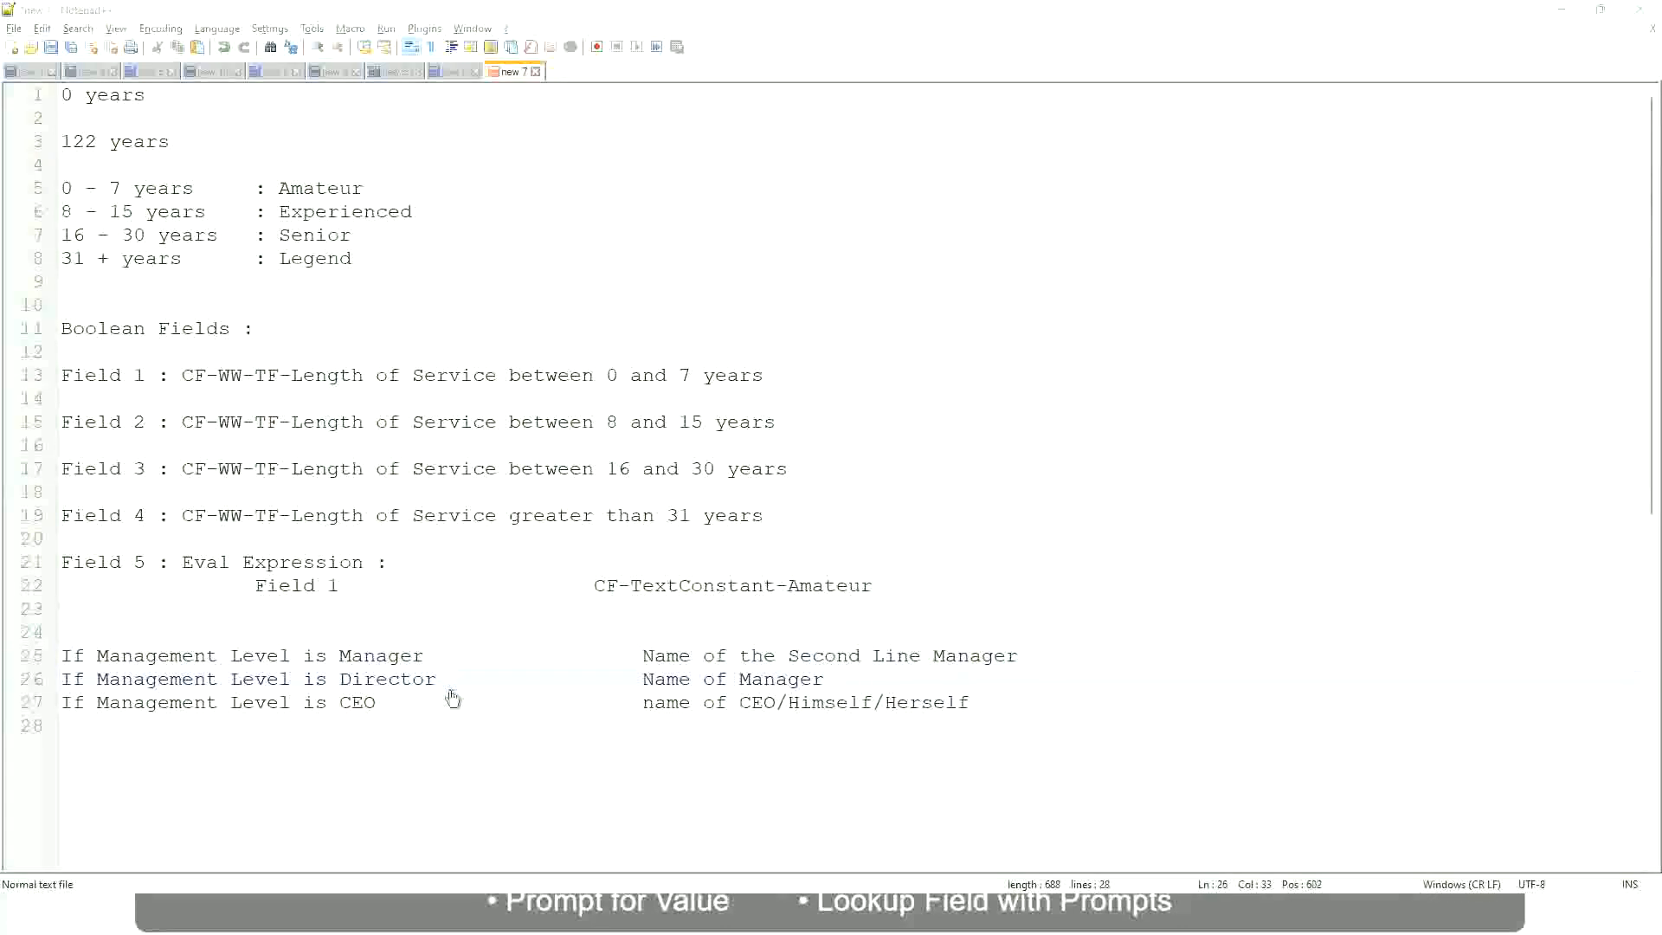
pyautogui.scroll(-4, 617, 294)
pyautogui.scroll(4, 646, 332)
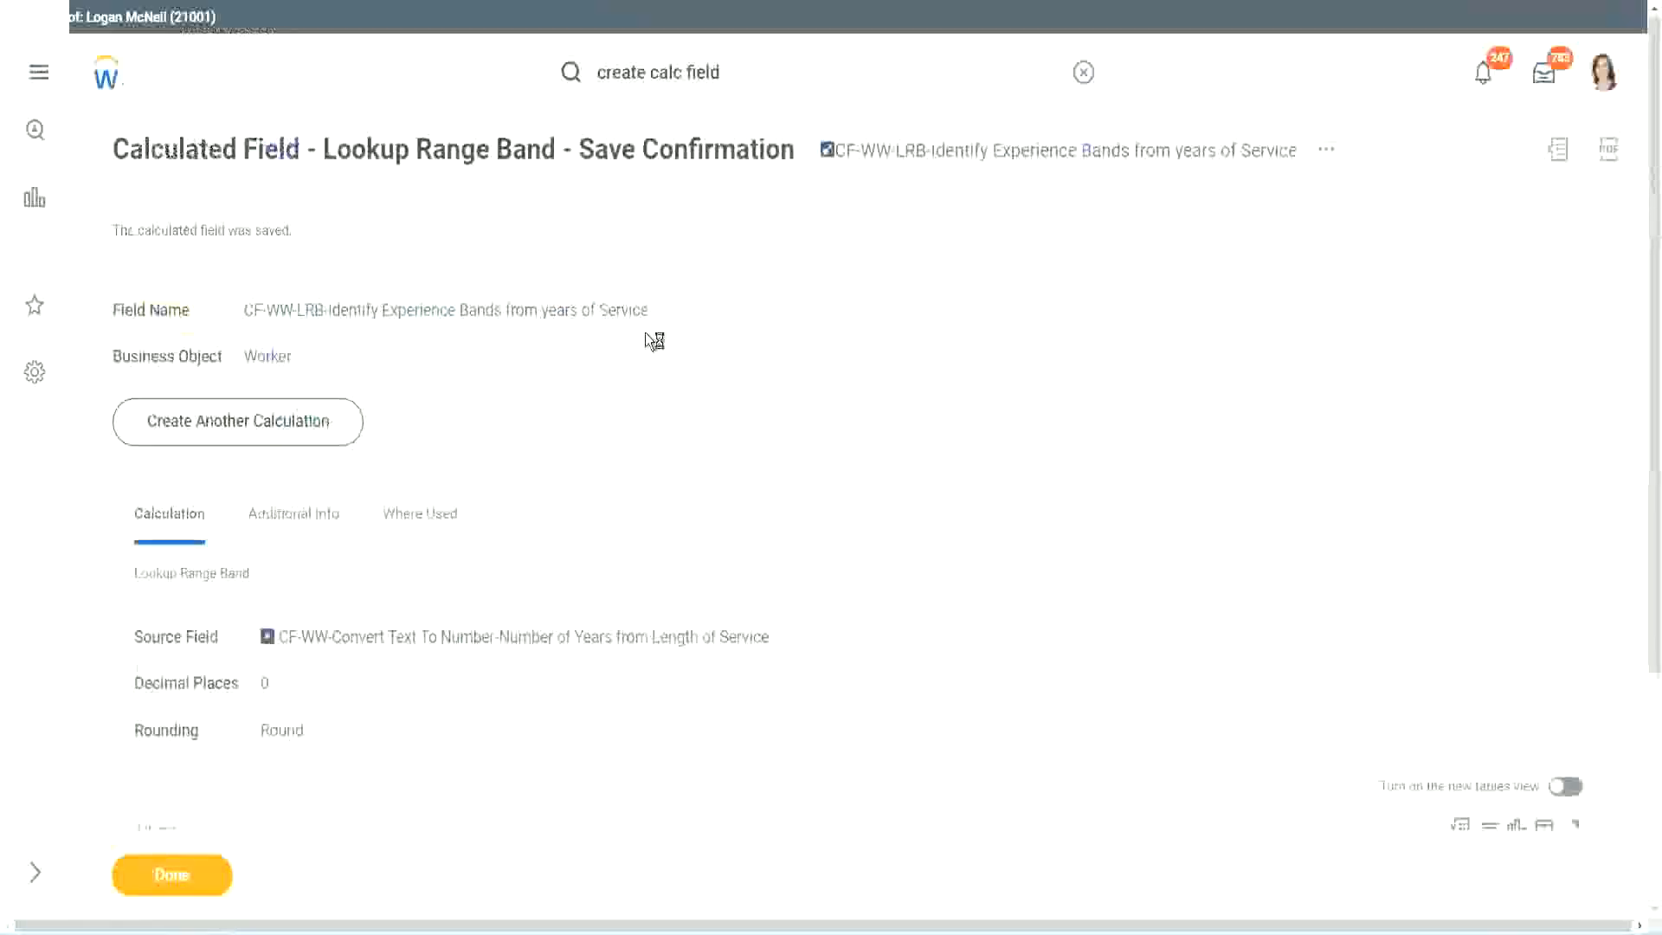
pyautogui.rightClick(976, 166)
pyautogui.click(1029, 260)
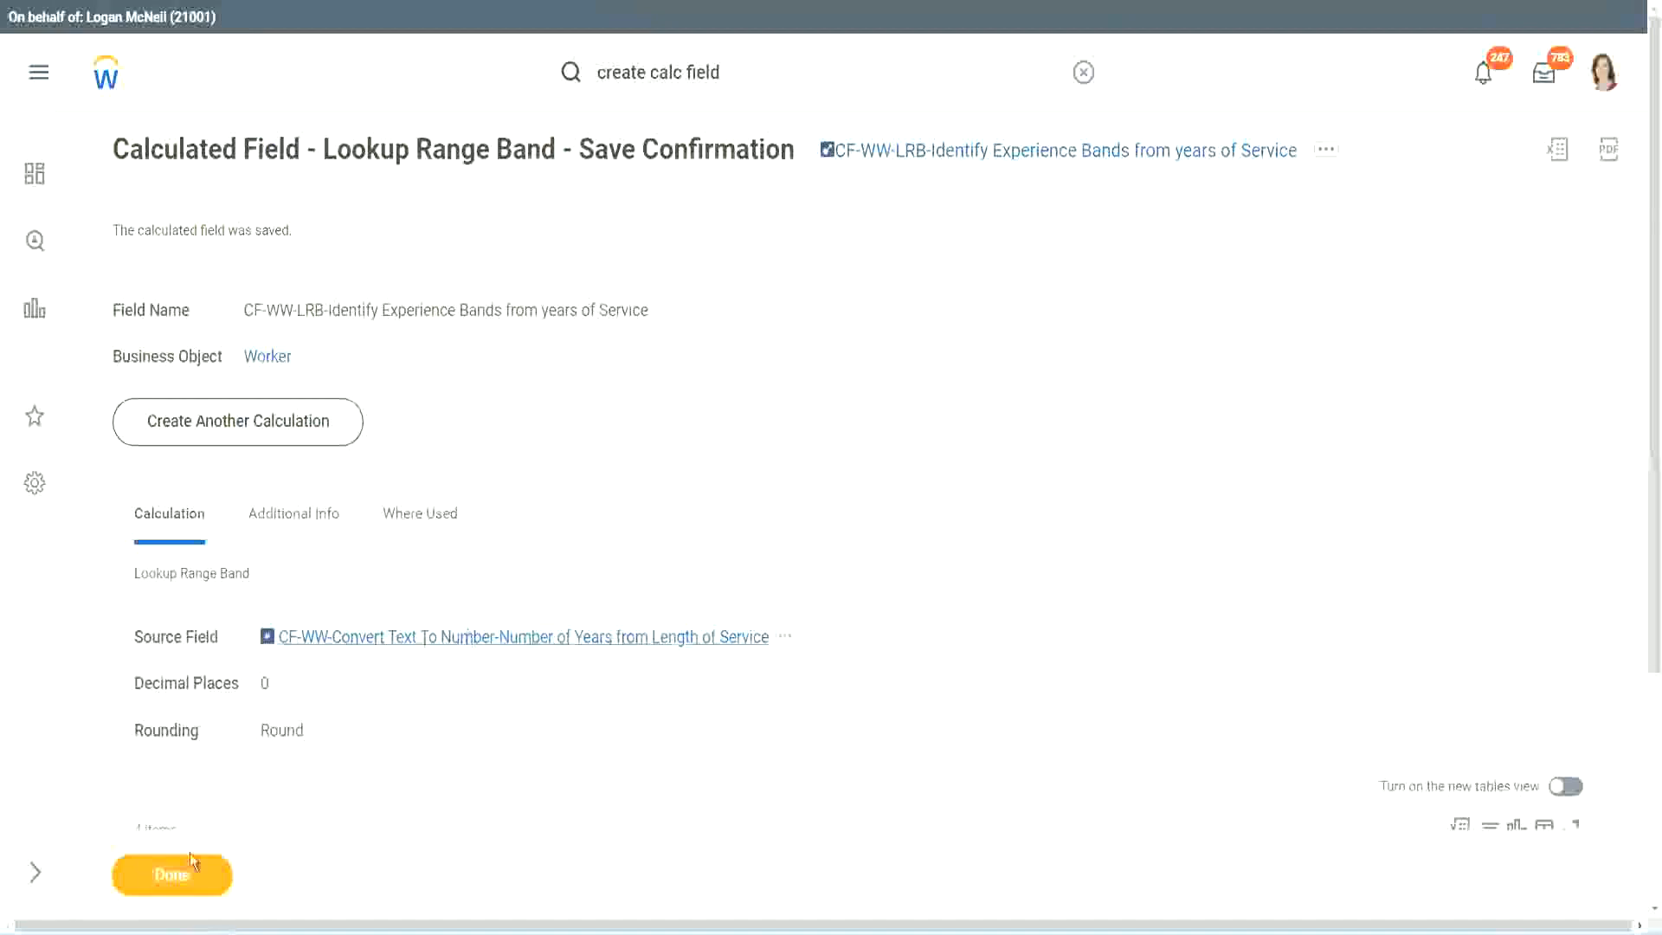
pyautogui.click(169, 876)
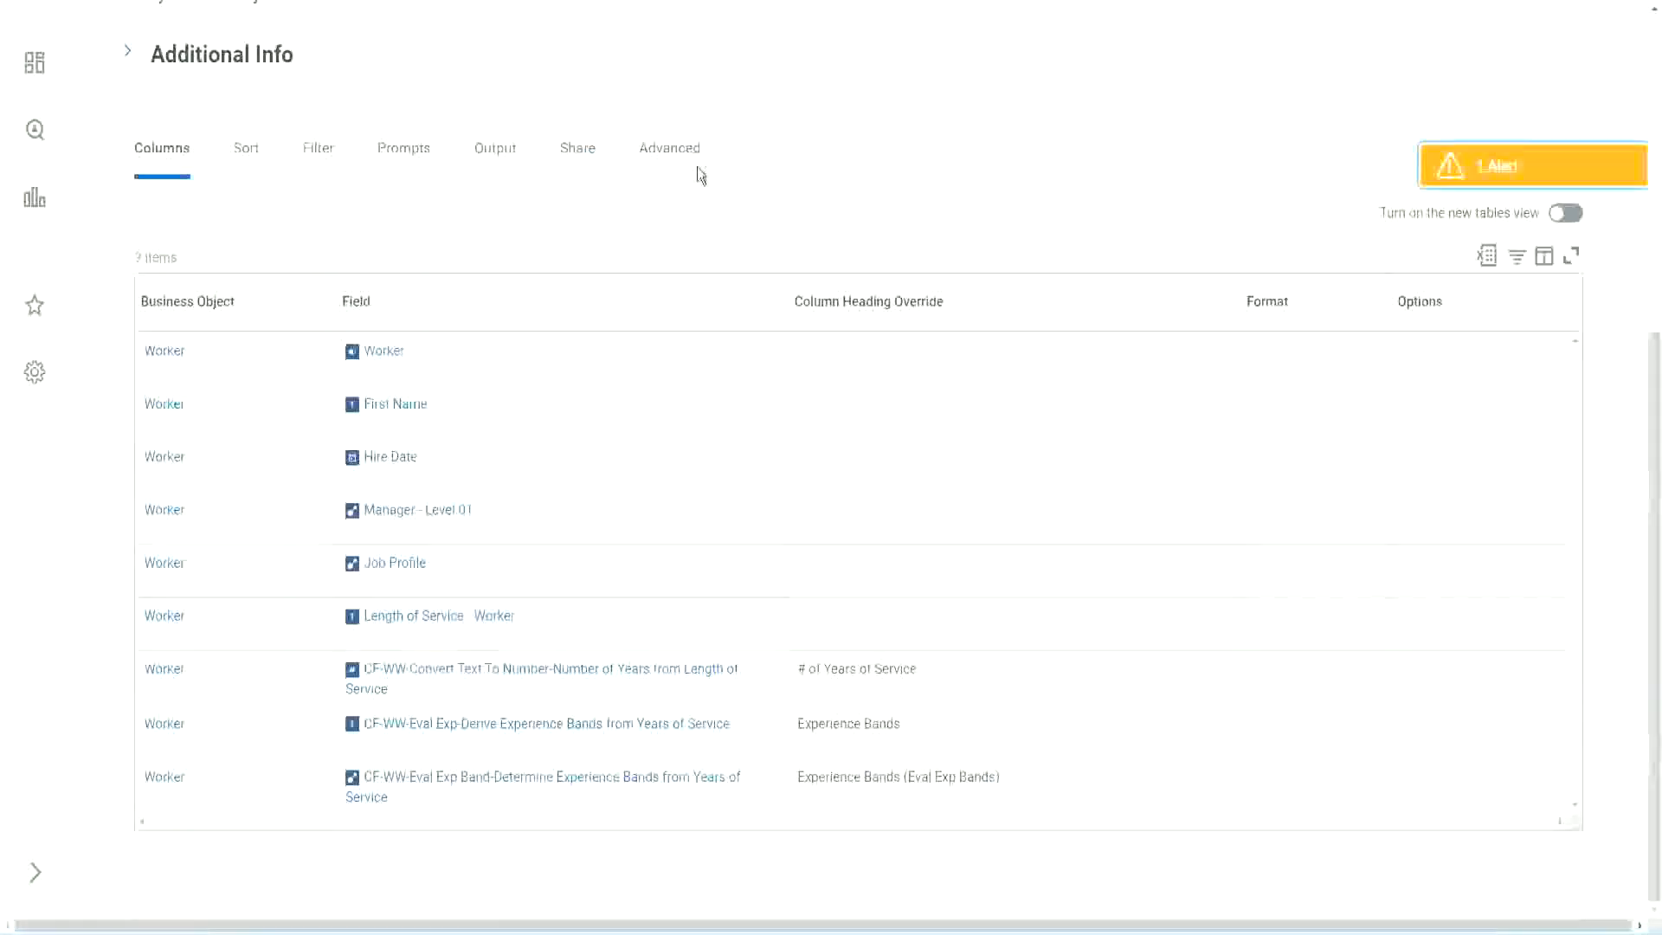
# Open the WW Employee Details custom report for editing
pyautogui.scroll(6, 701, 174)
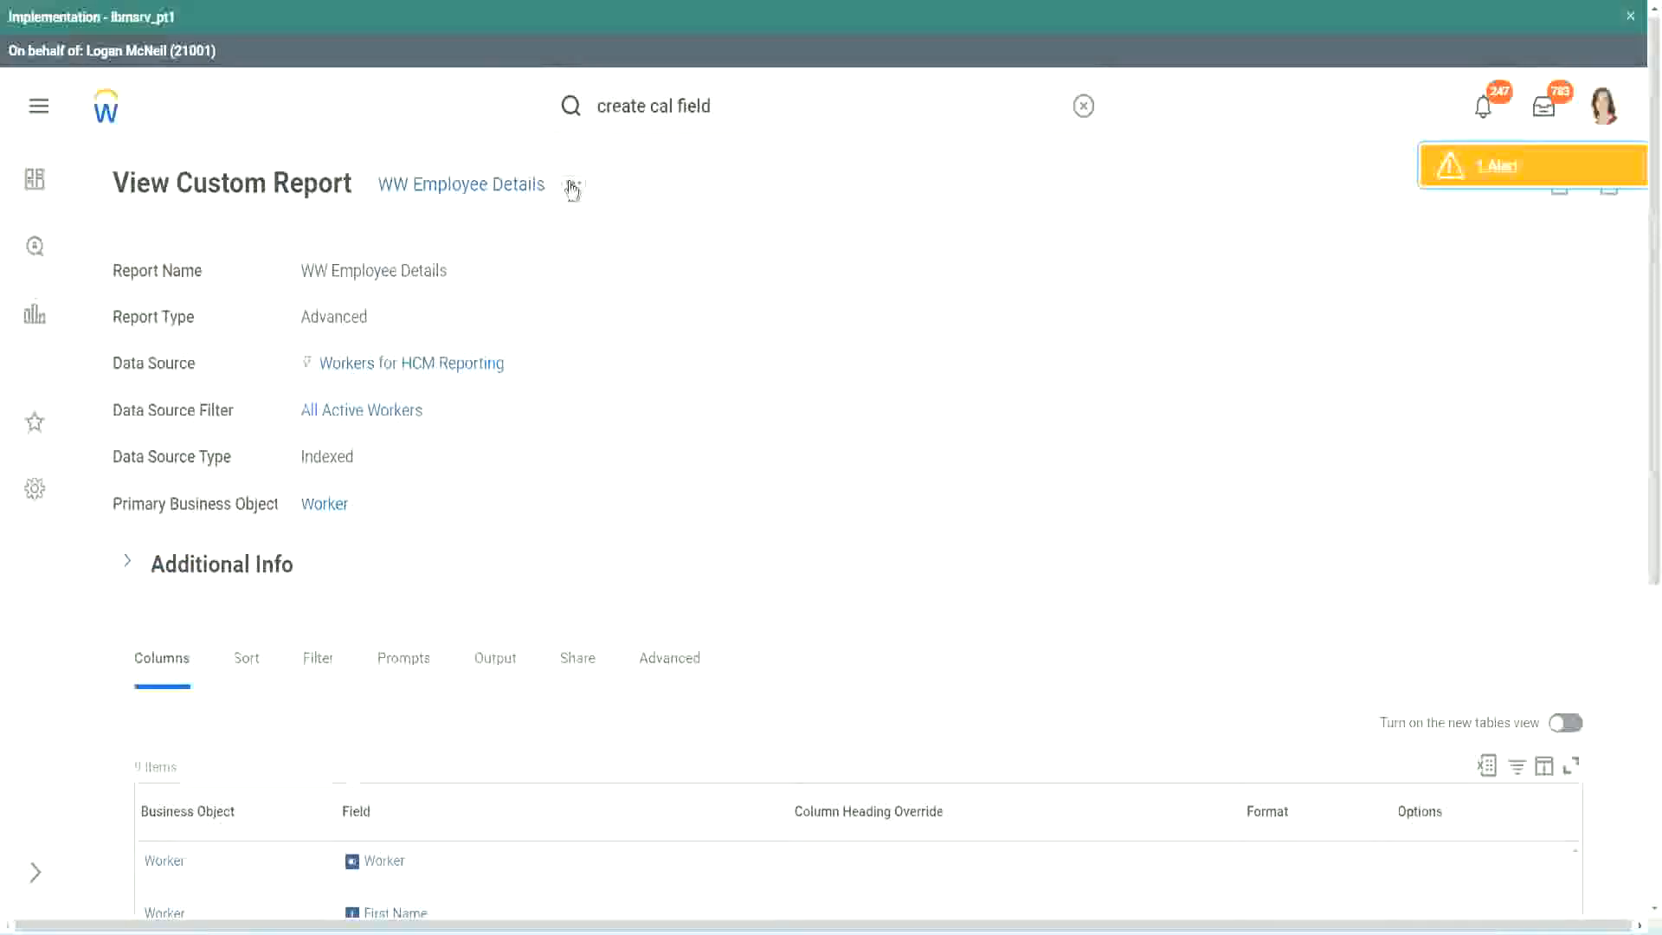
pyautogui.click(573, 186)
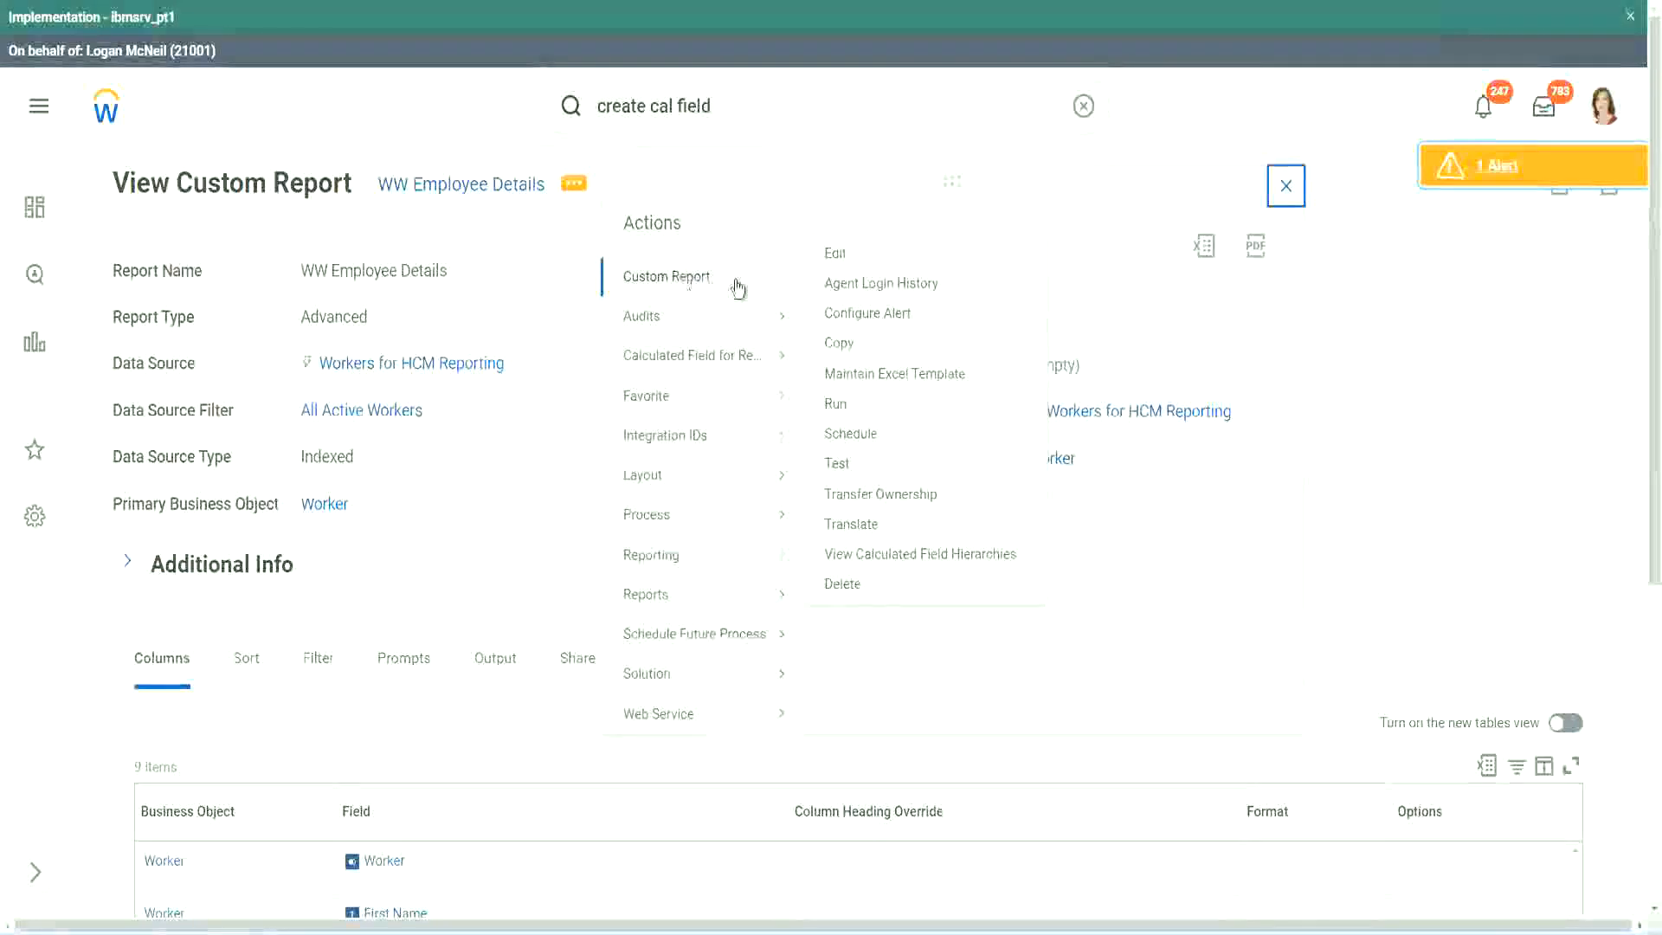
pyautogui.click(845, 255)
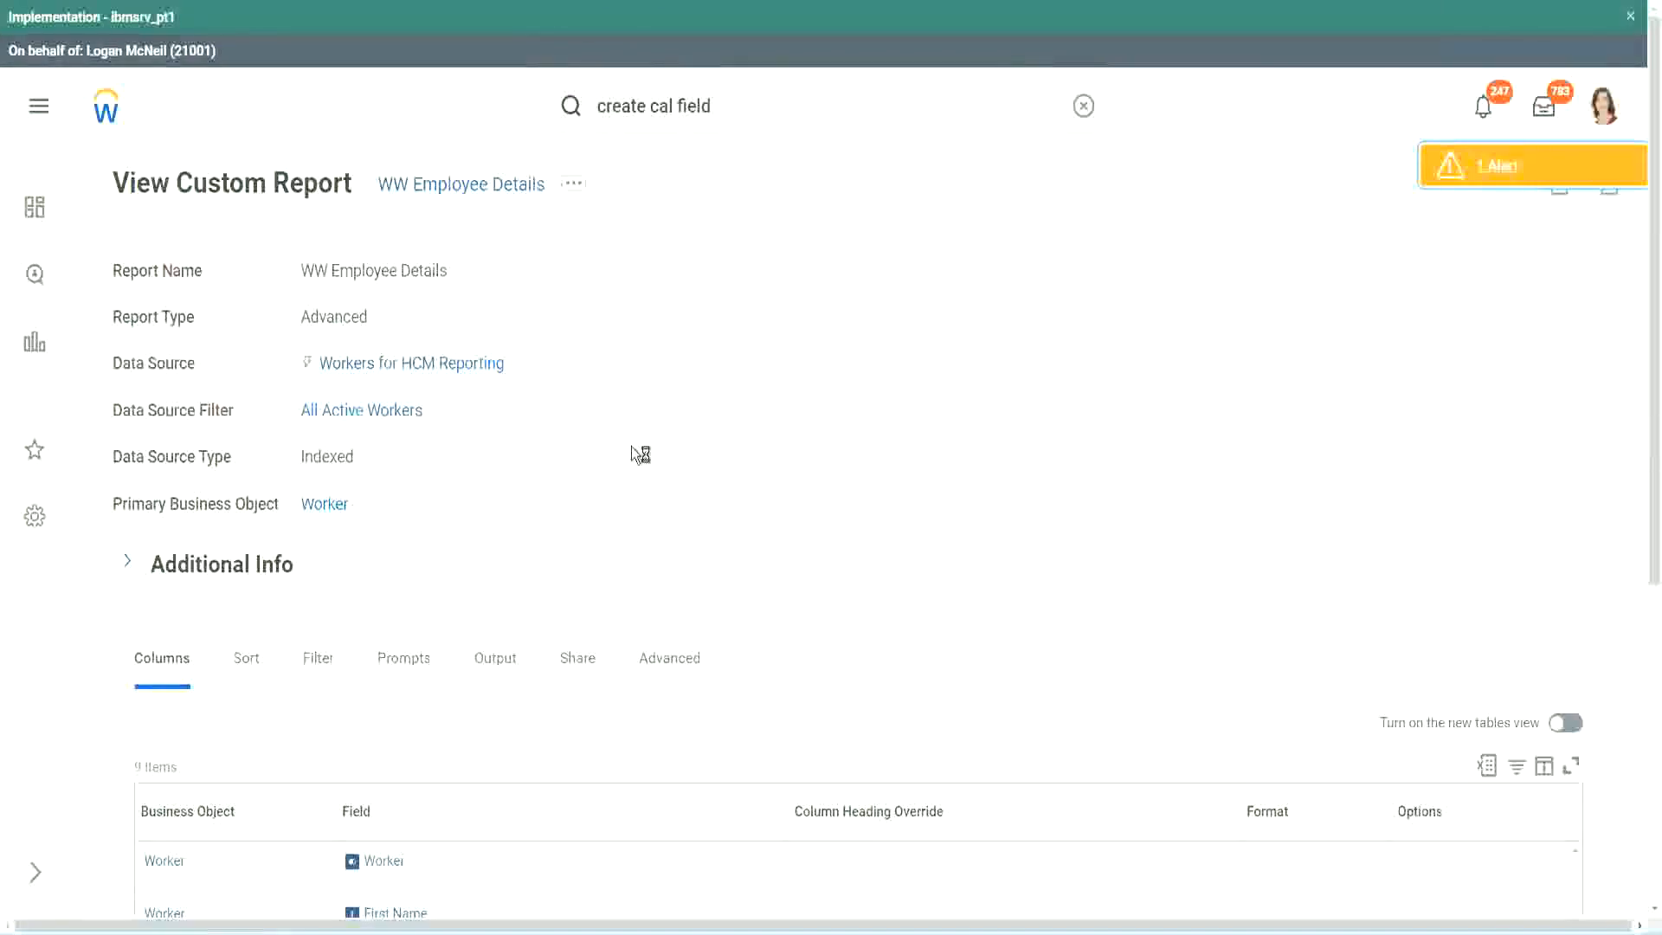
pyautogui.scroll(-4, 632, 448)
pyautogui.scroll(-1, 637, 458)
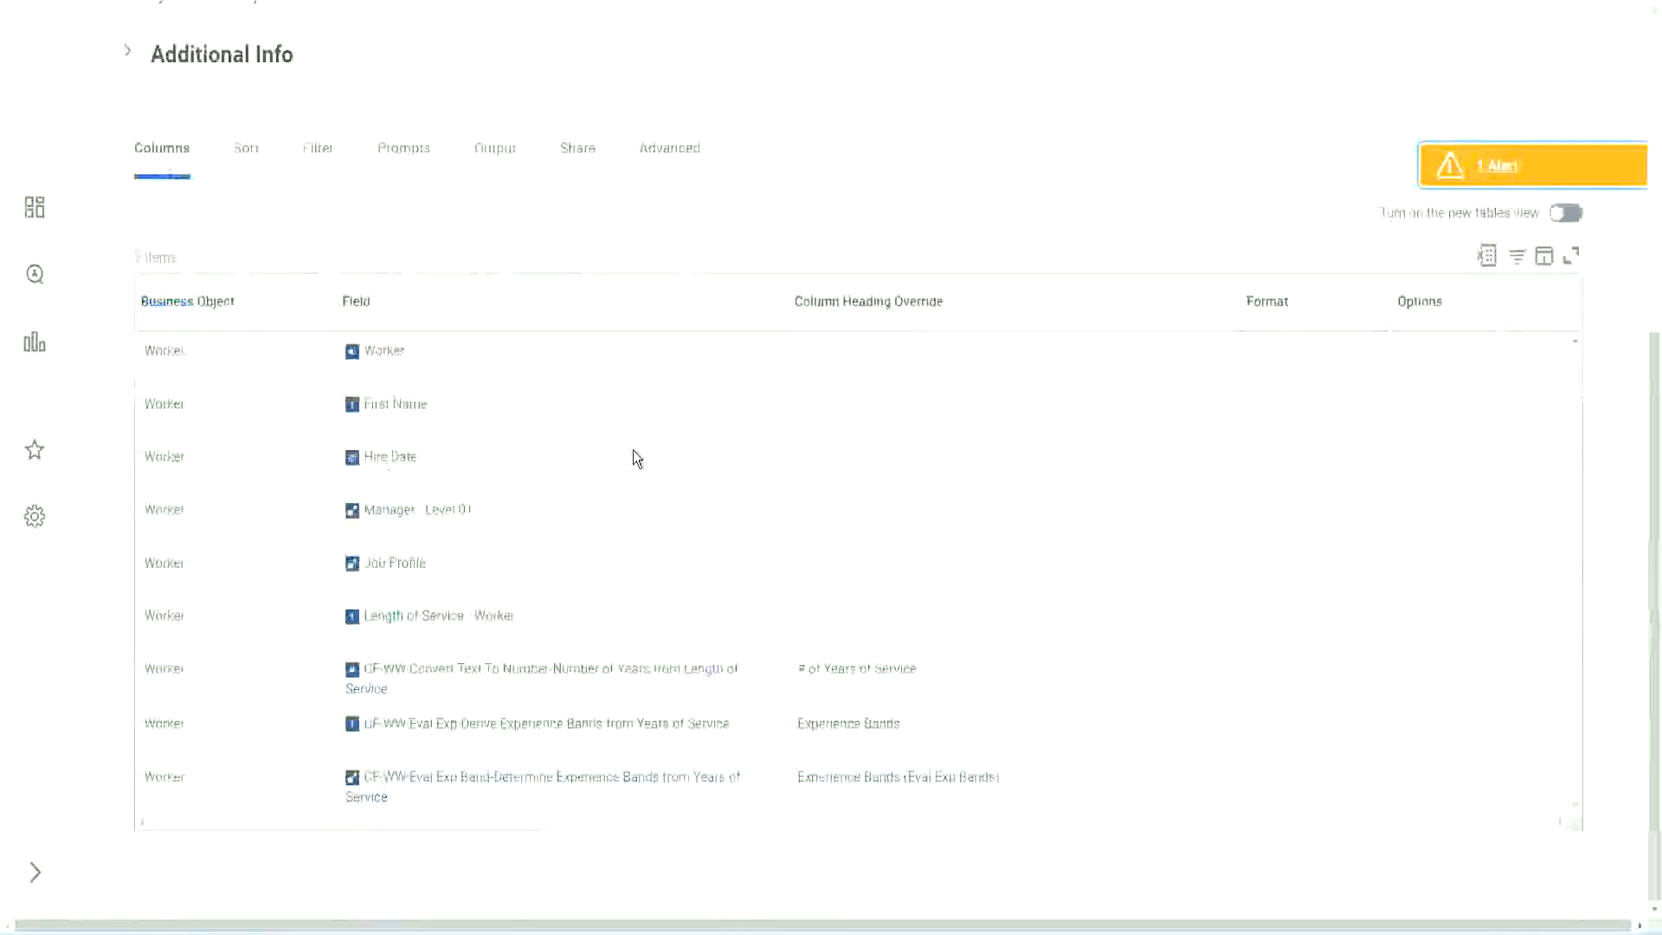
# Add a Worker column after the last report column, using the field "CF-WW-LRB-Identify Experience Bands from years of Service"
pyautogui.scroll(-8, 623, 482)
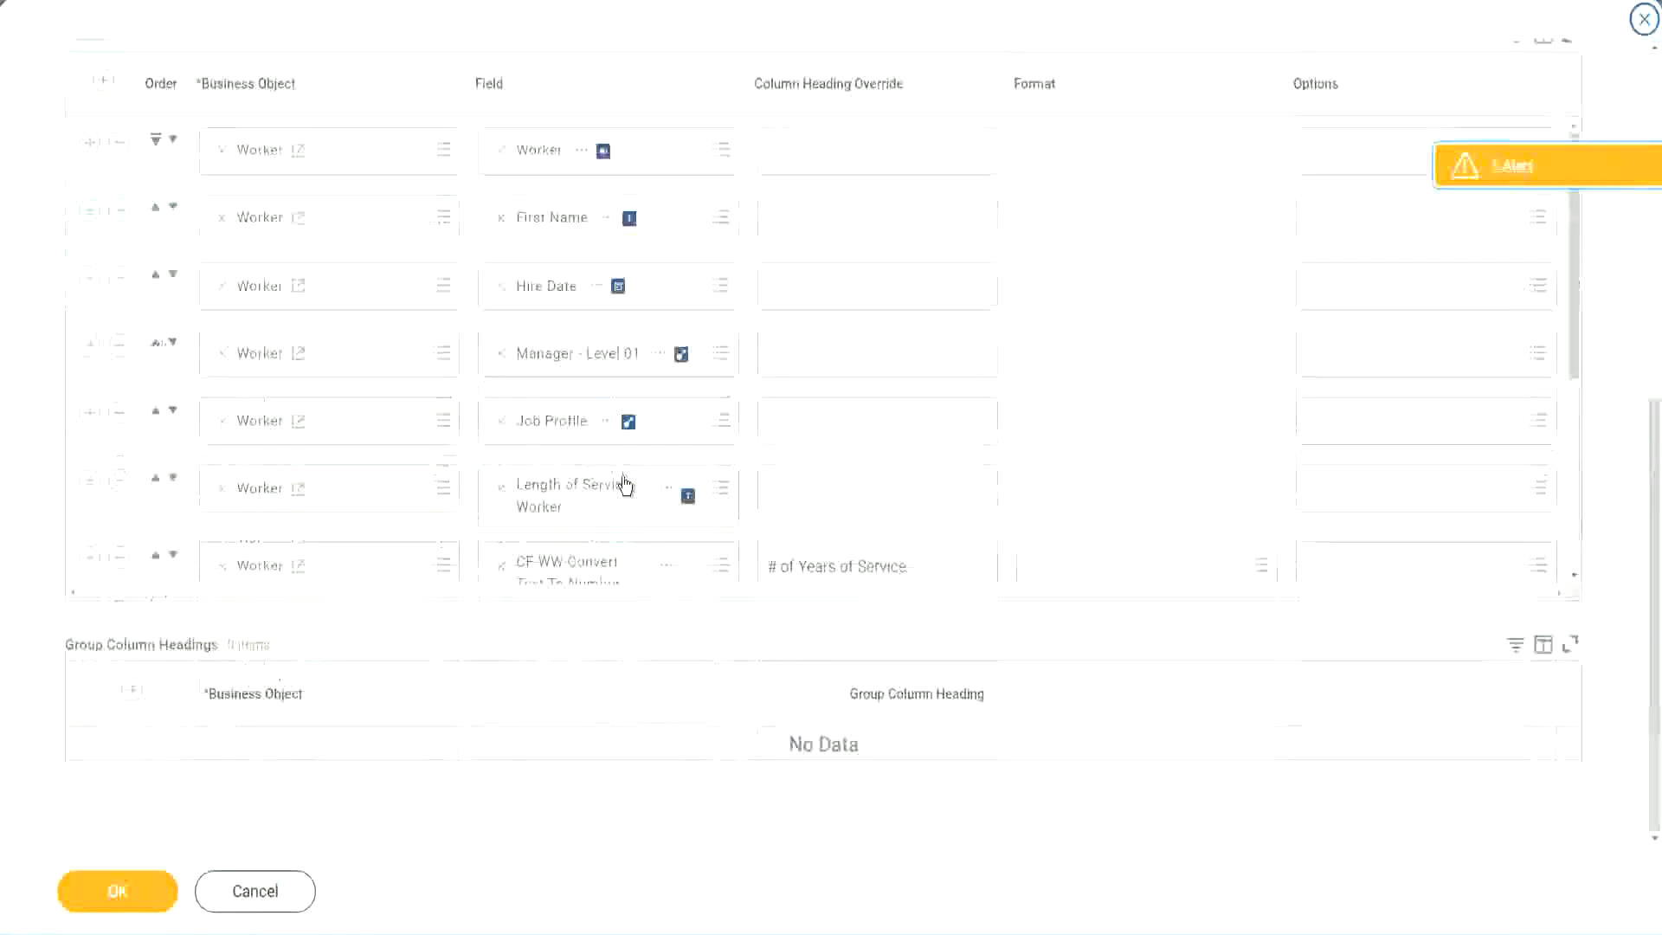
pyautogui.scroll(-4, 386, 501)
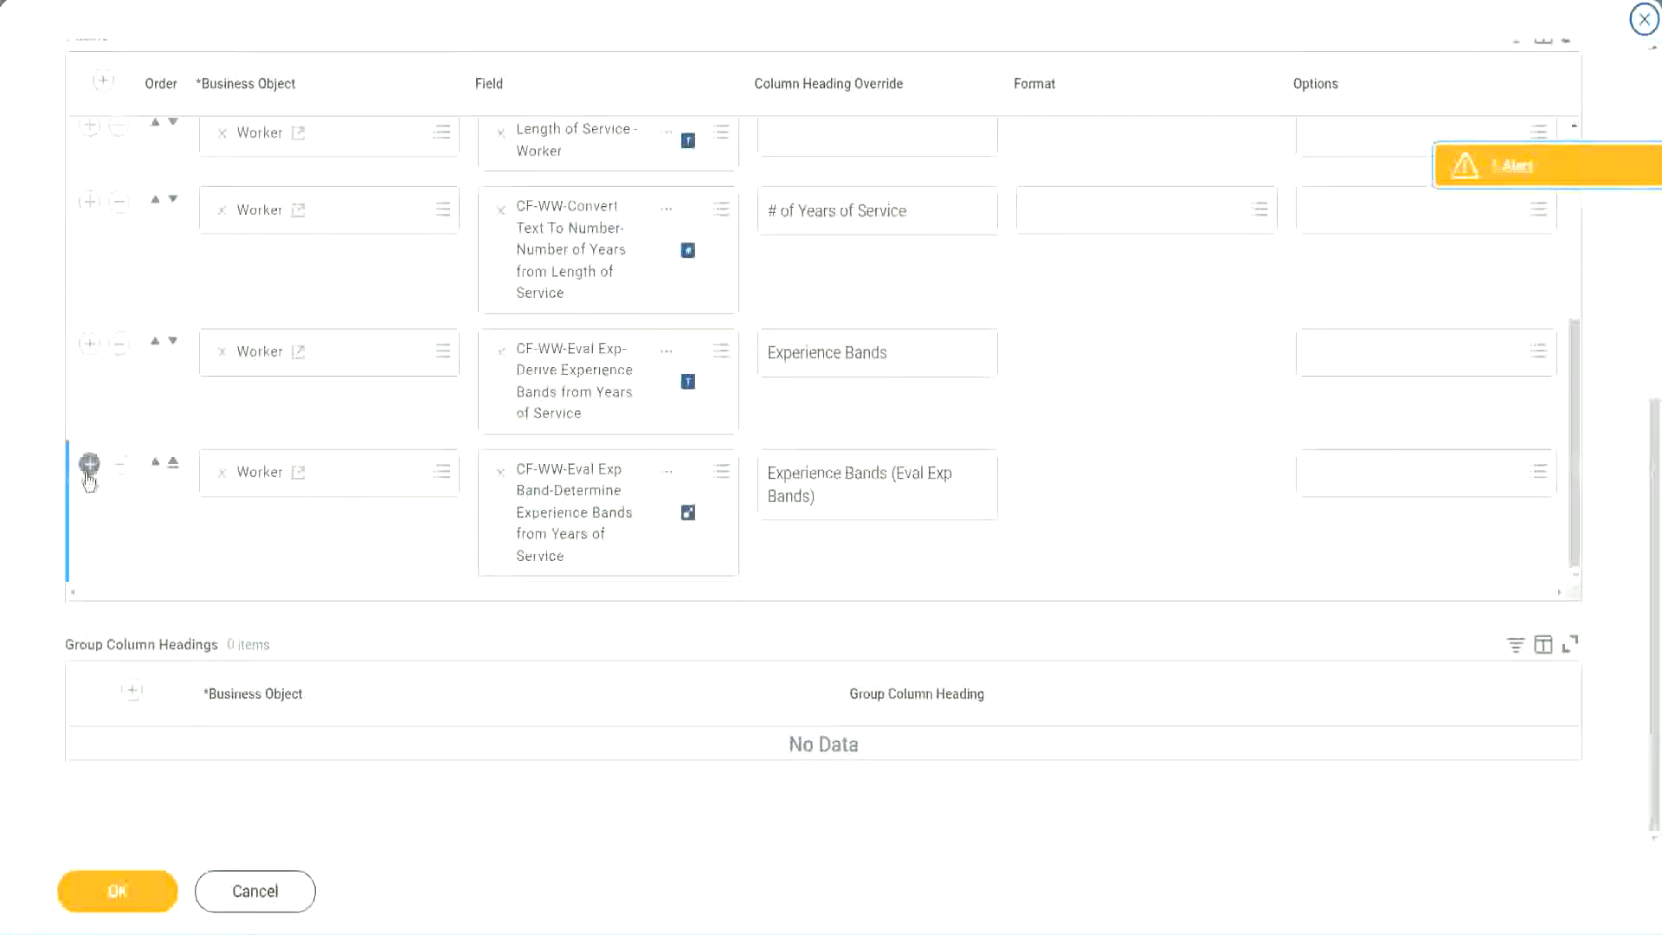
pyautogui.click(89, 470)
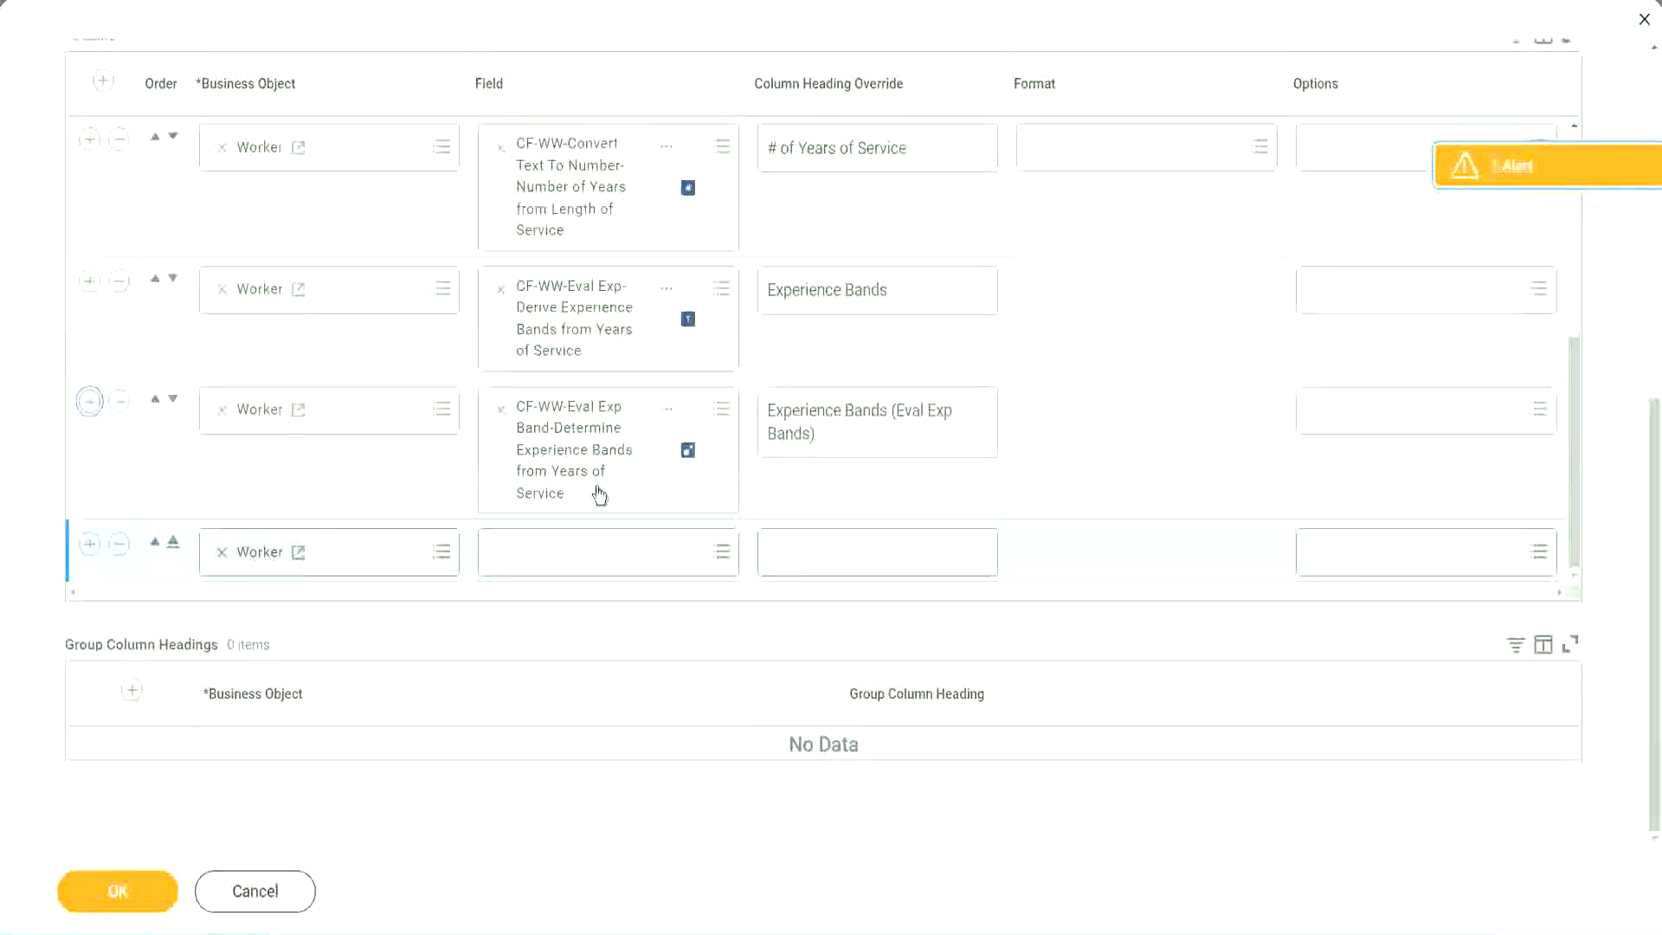
pyautogui.click(564, 554)
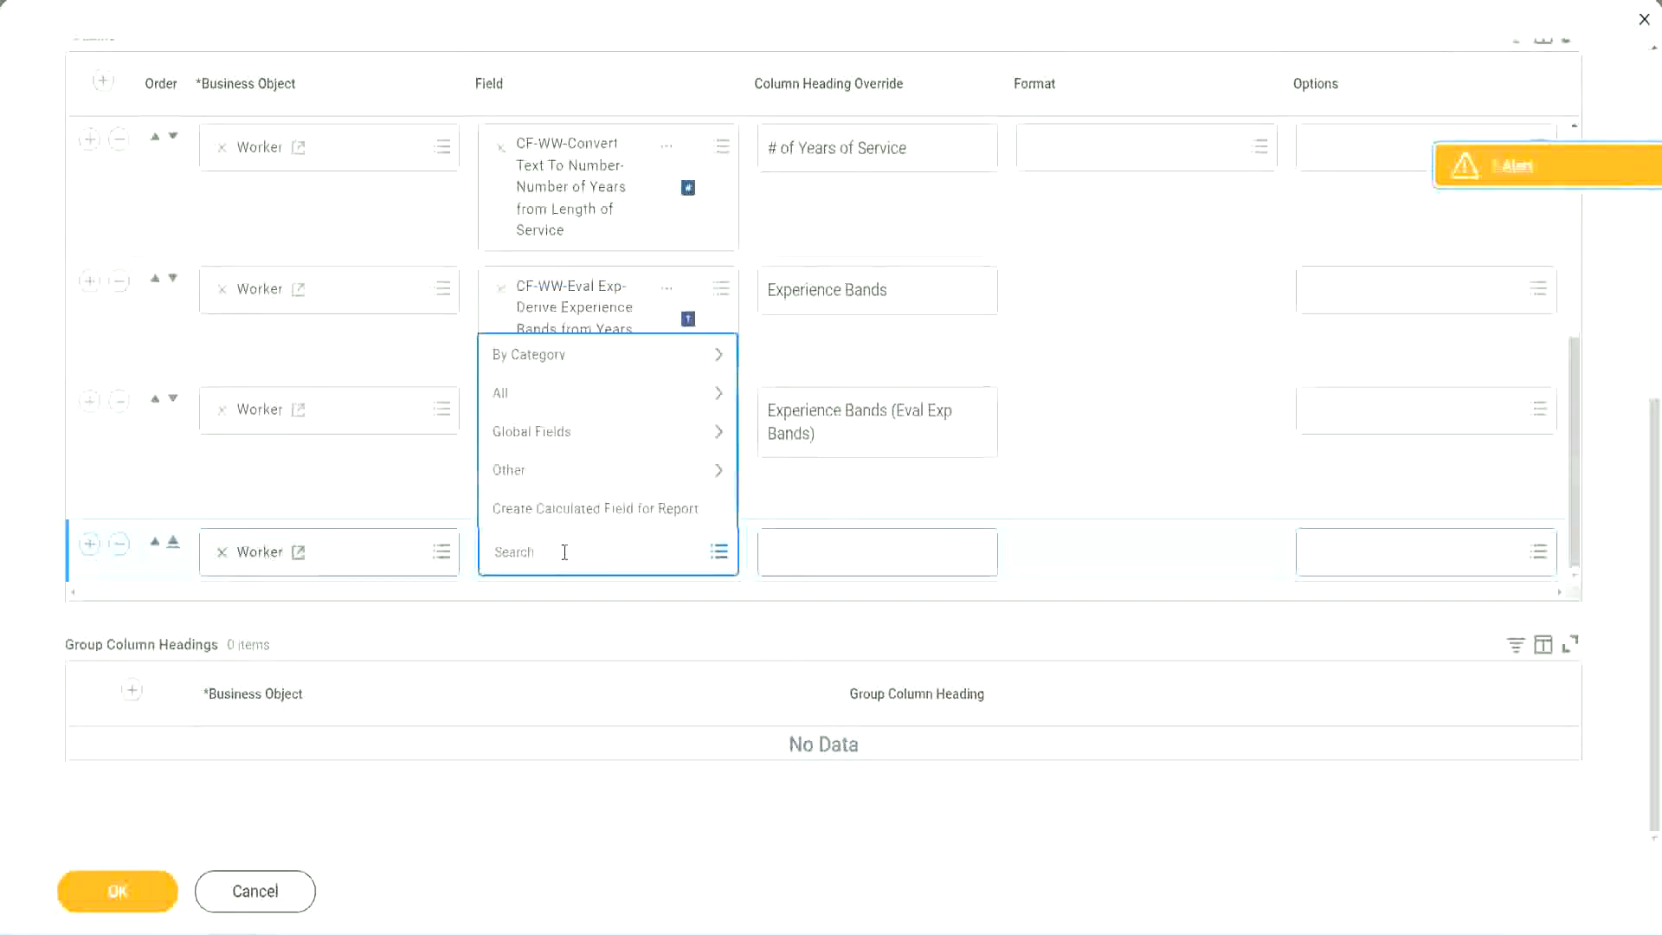
pyautogui.hotkey('ctrl', 'v')
pyautogui.press('Return')
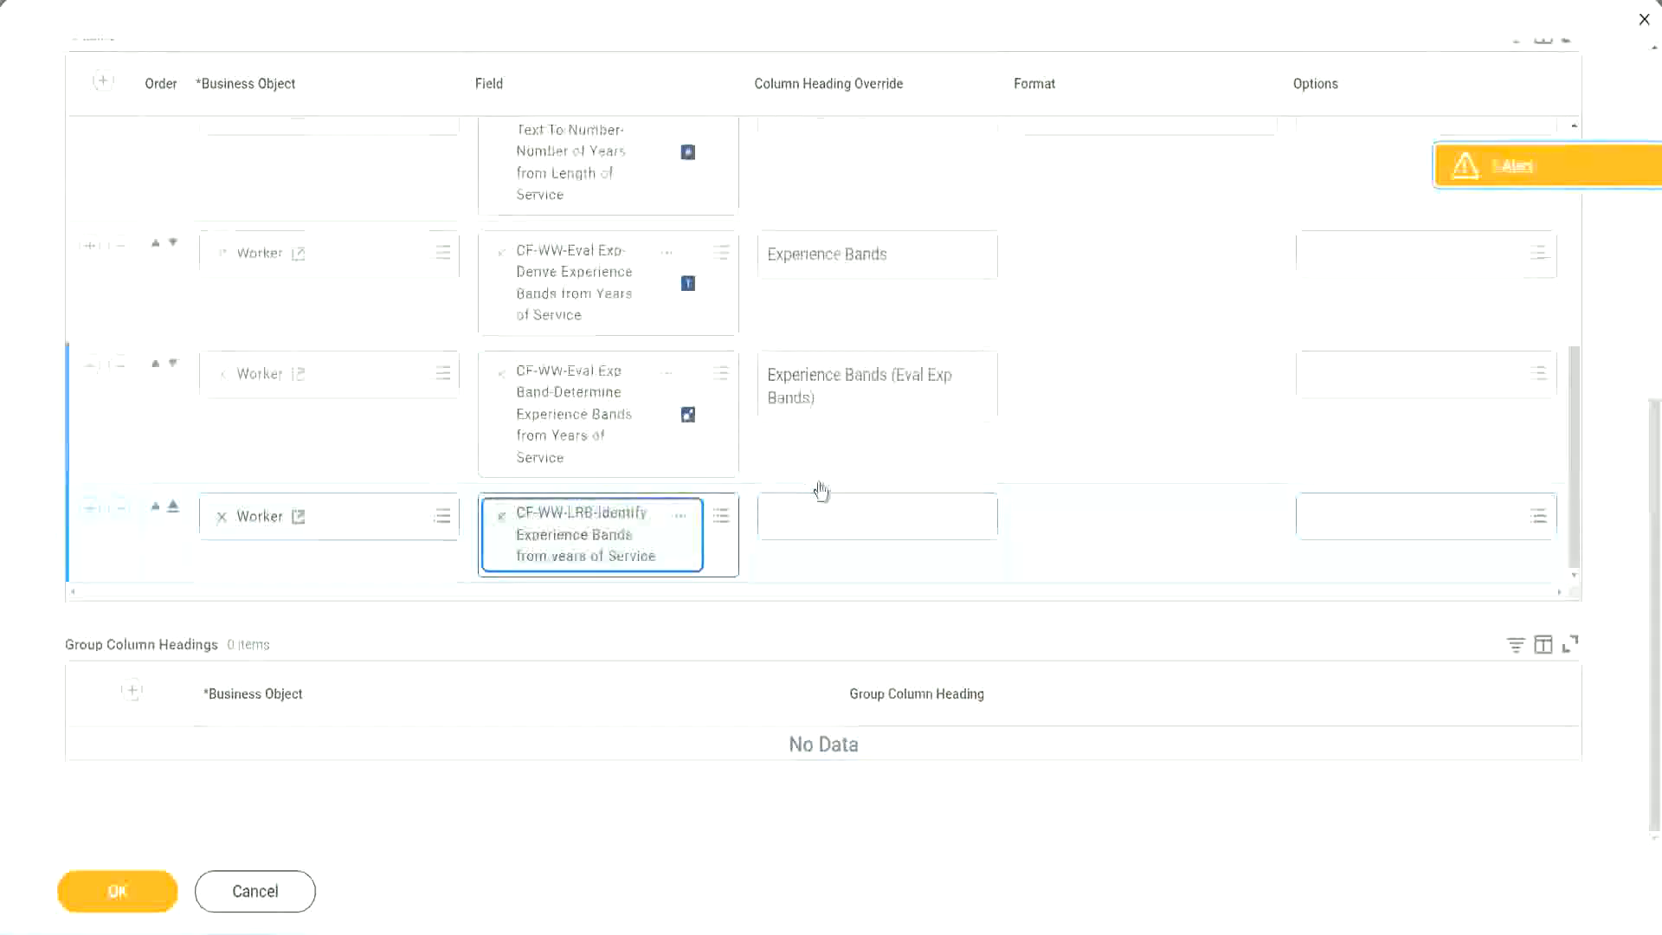
# Set the column heading override of the new Lookup Range Band column to "Experience Bands (LRB)"
pyautogui.click(827, 506)
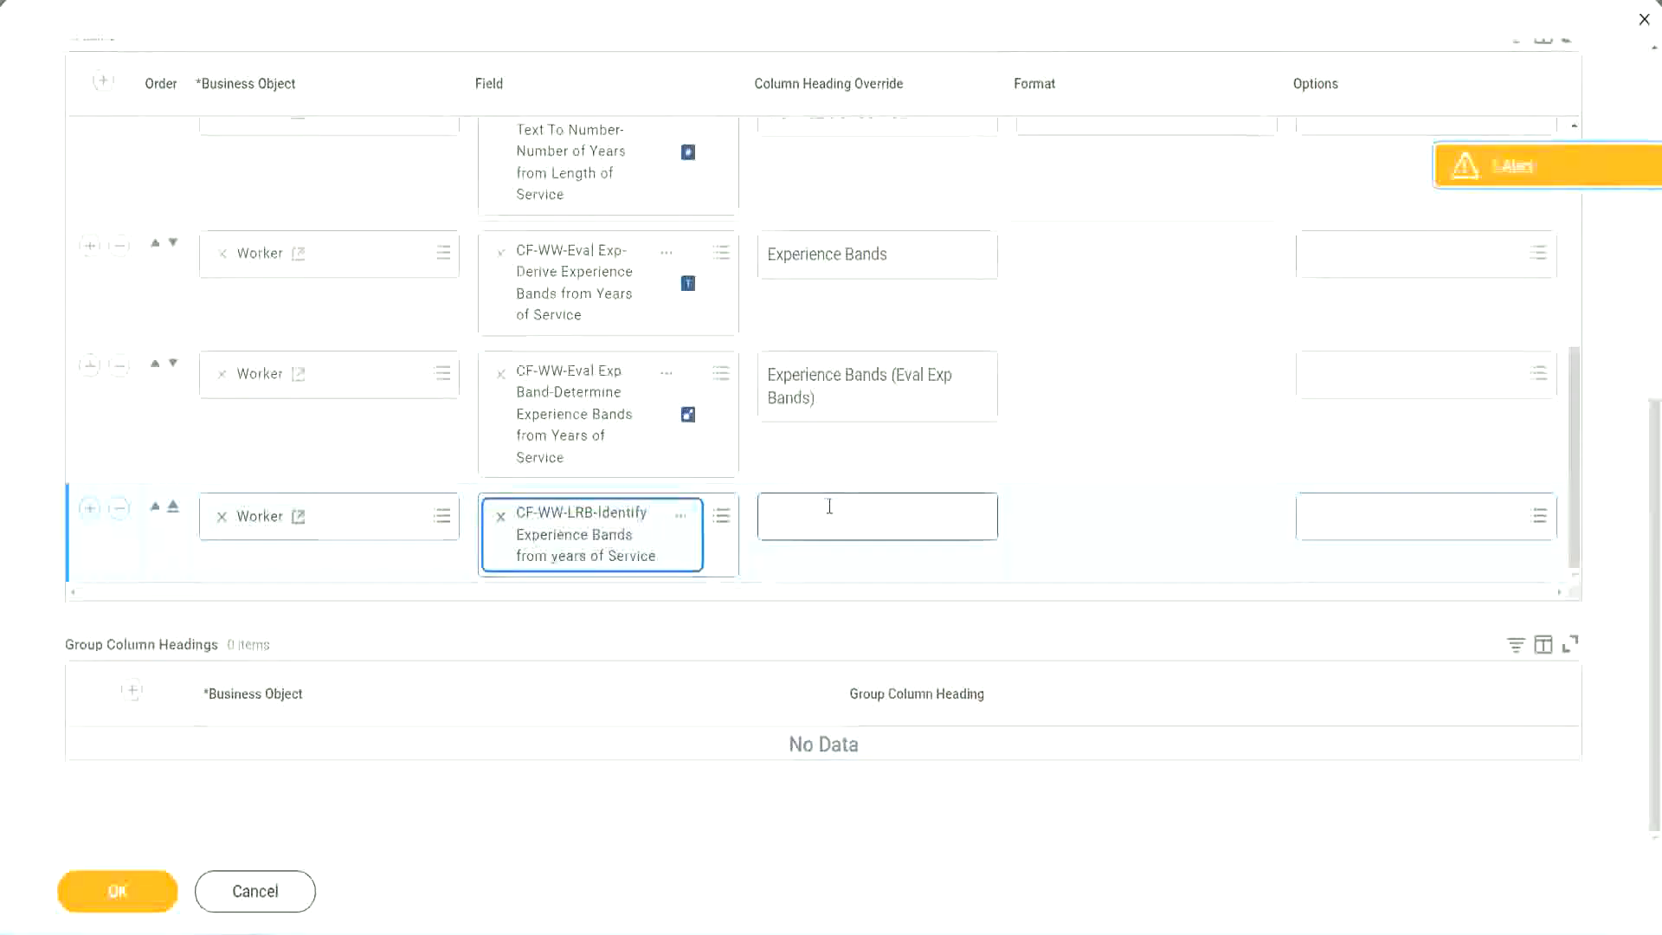
pyautogui.write('Ex')
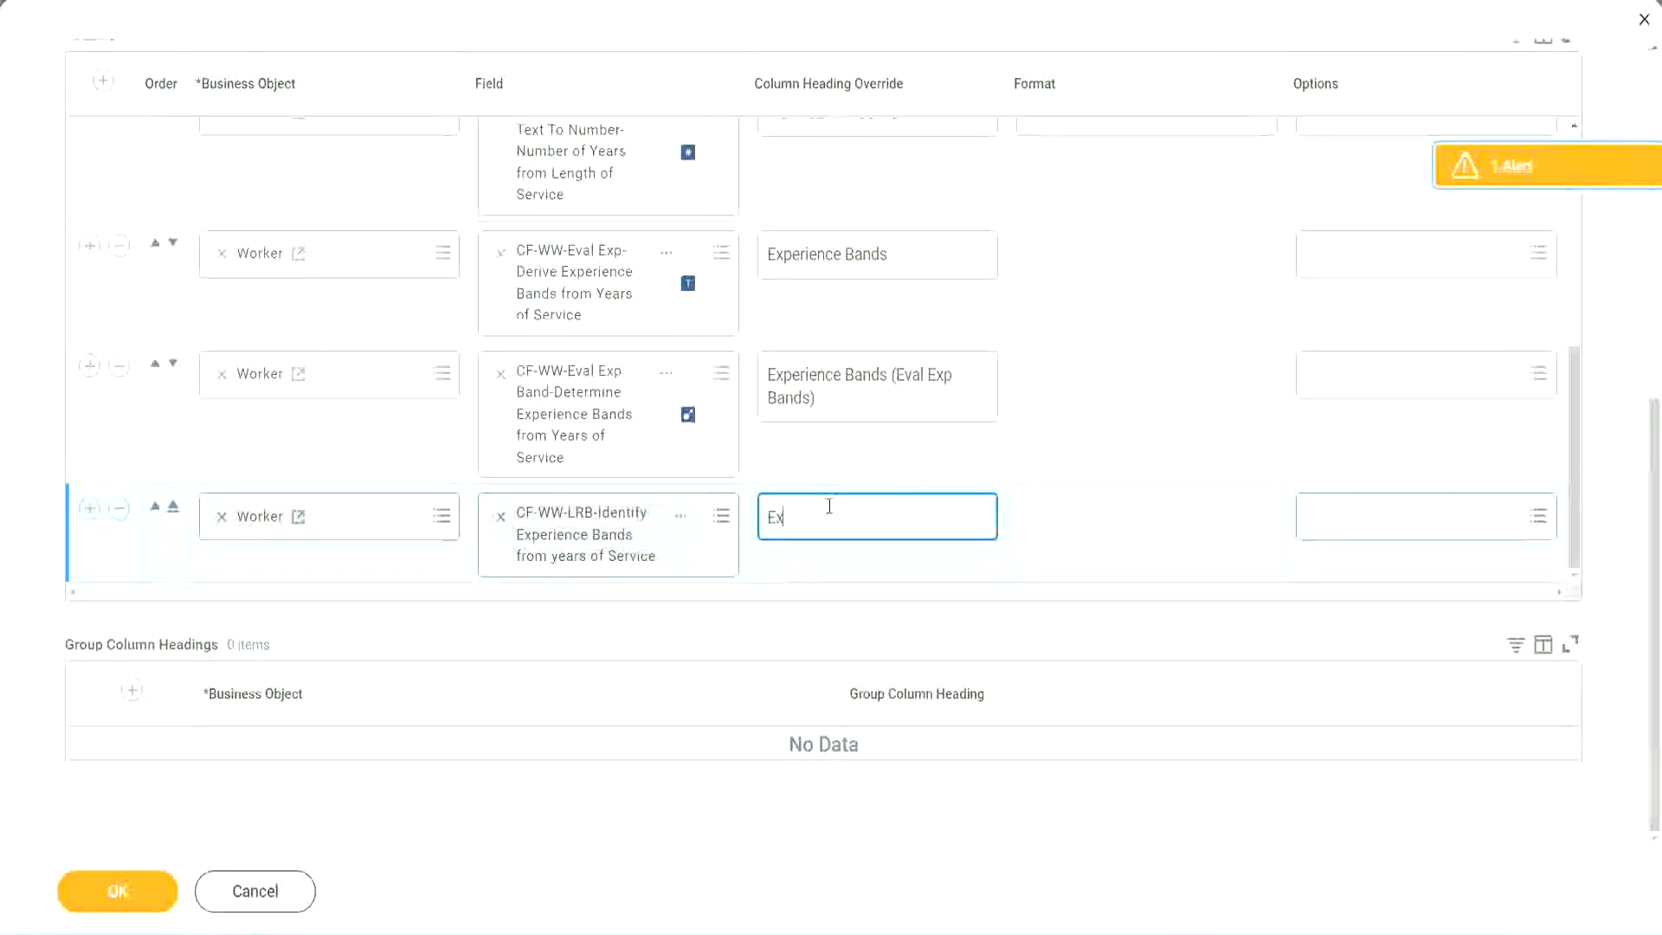
pyautogui.write('perienc')
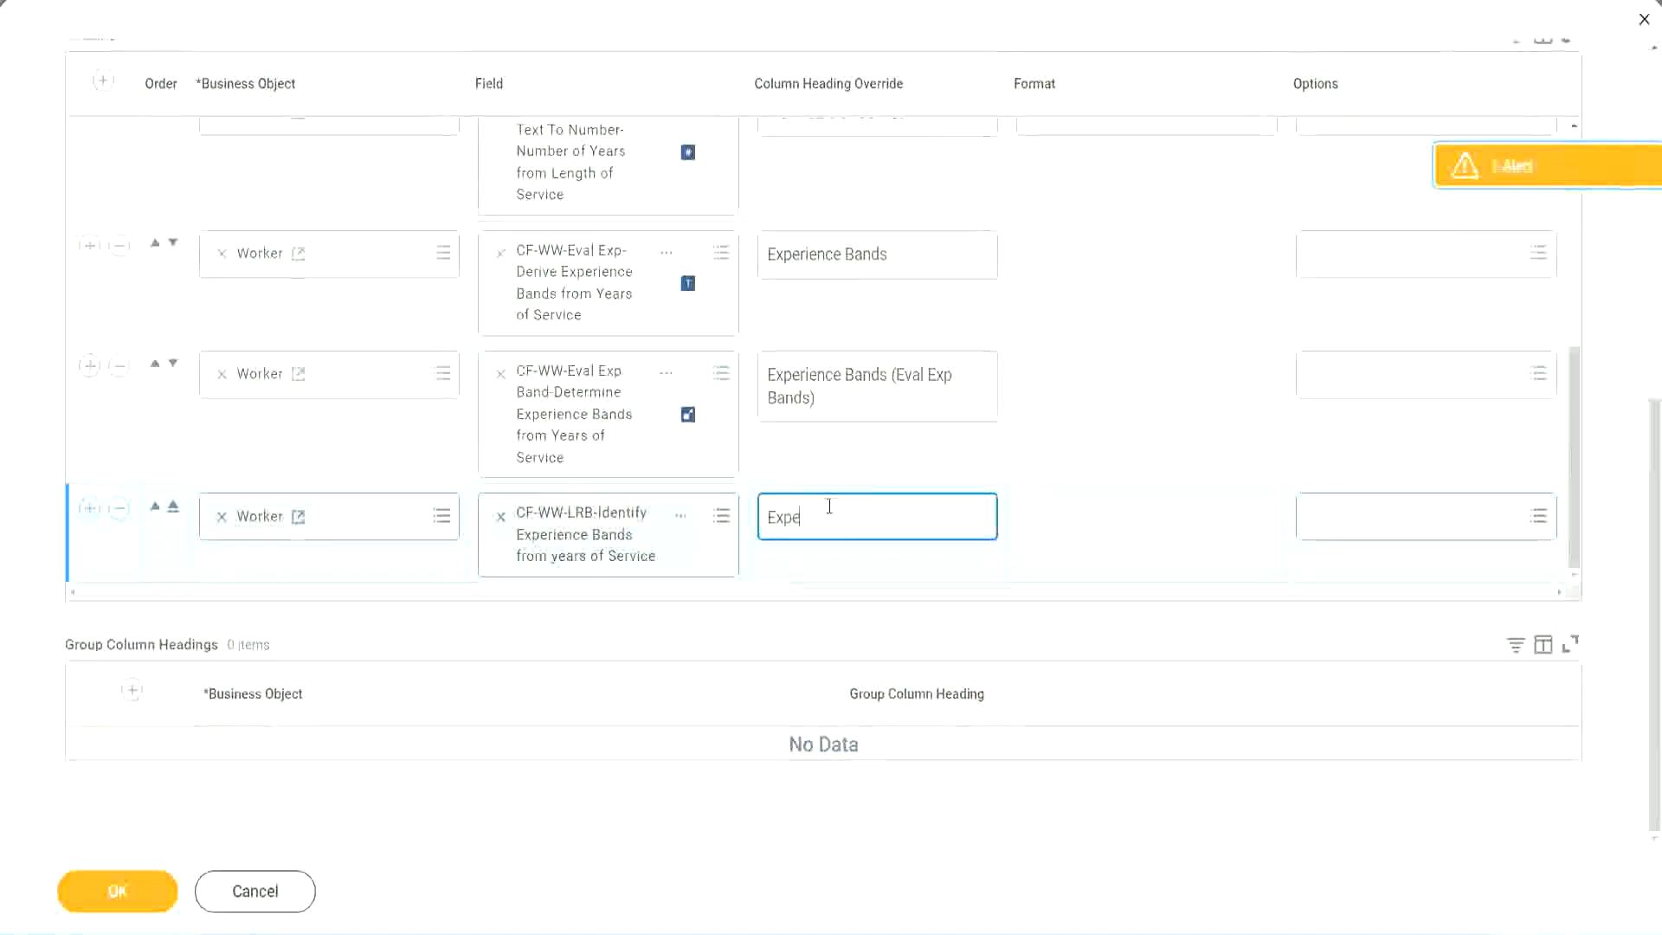
pyautogui.press('BackSpace')
pyautogui.press('BackSpace')
pyautogui.press('BackSpace')
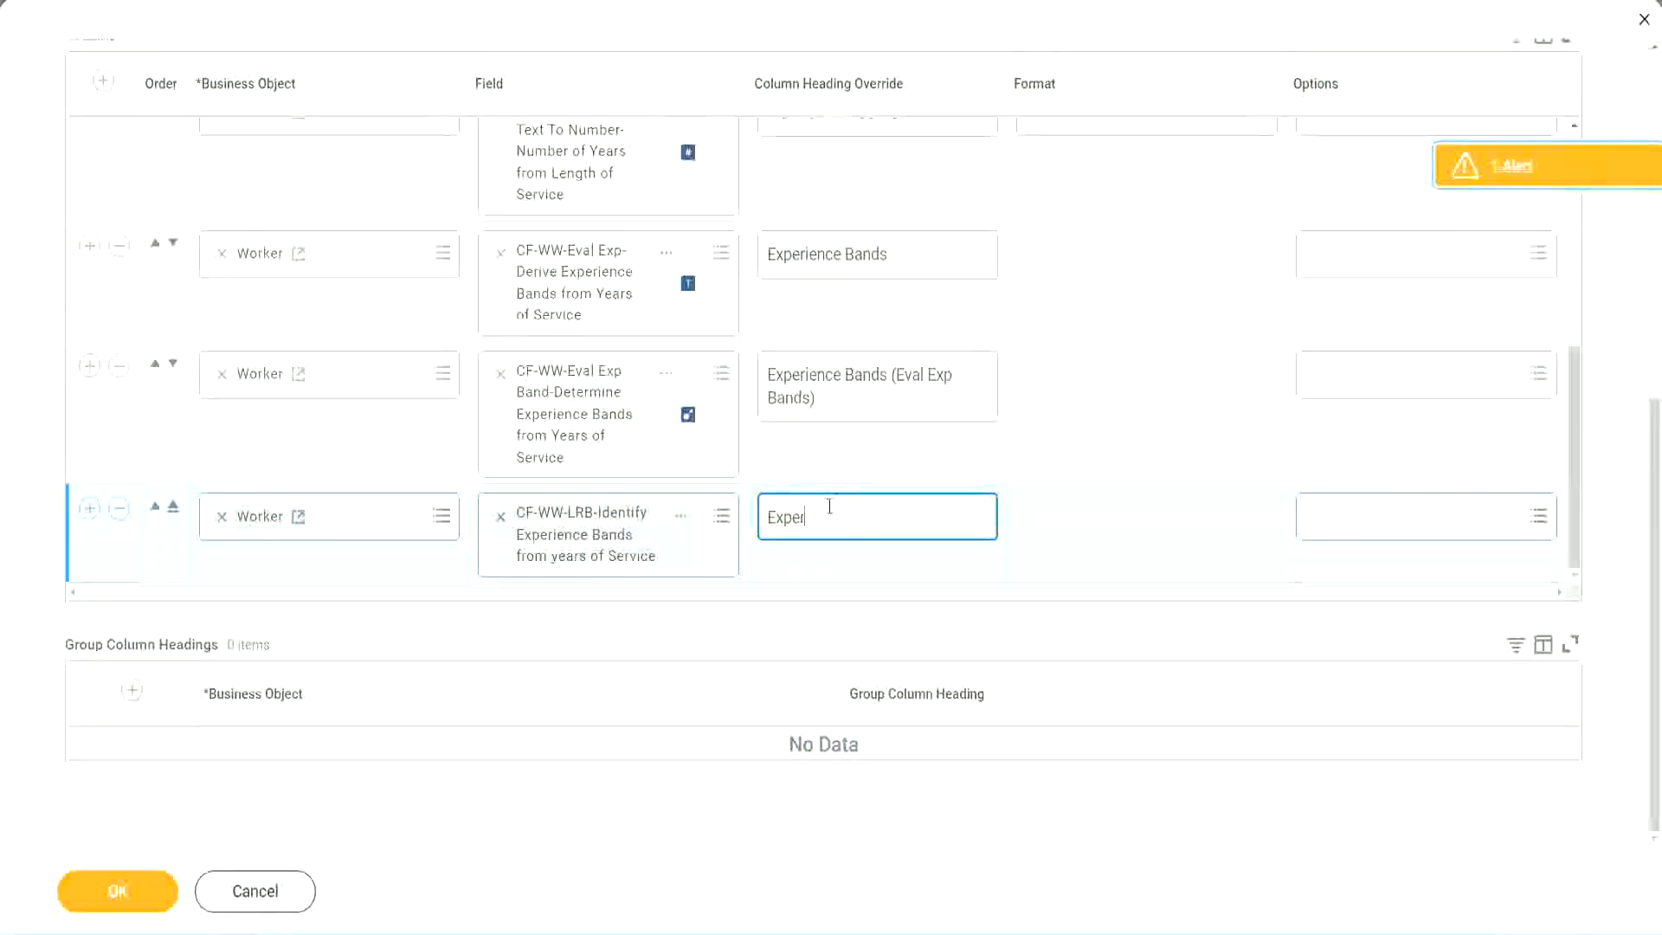
pyautogui.write('ence Bands (LRB)')
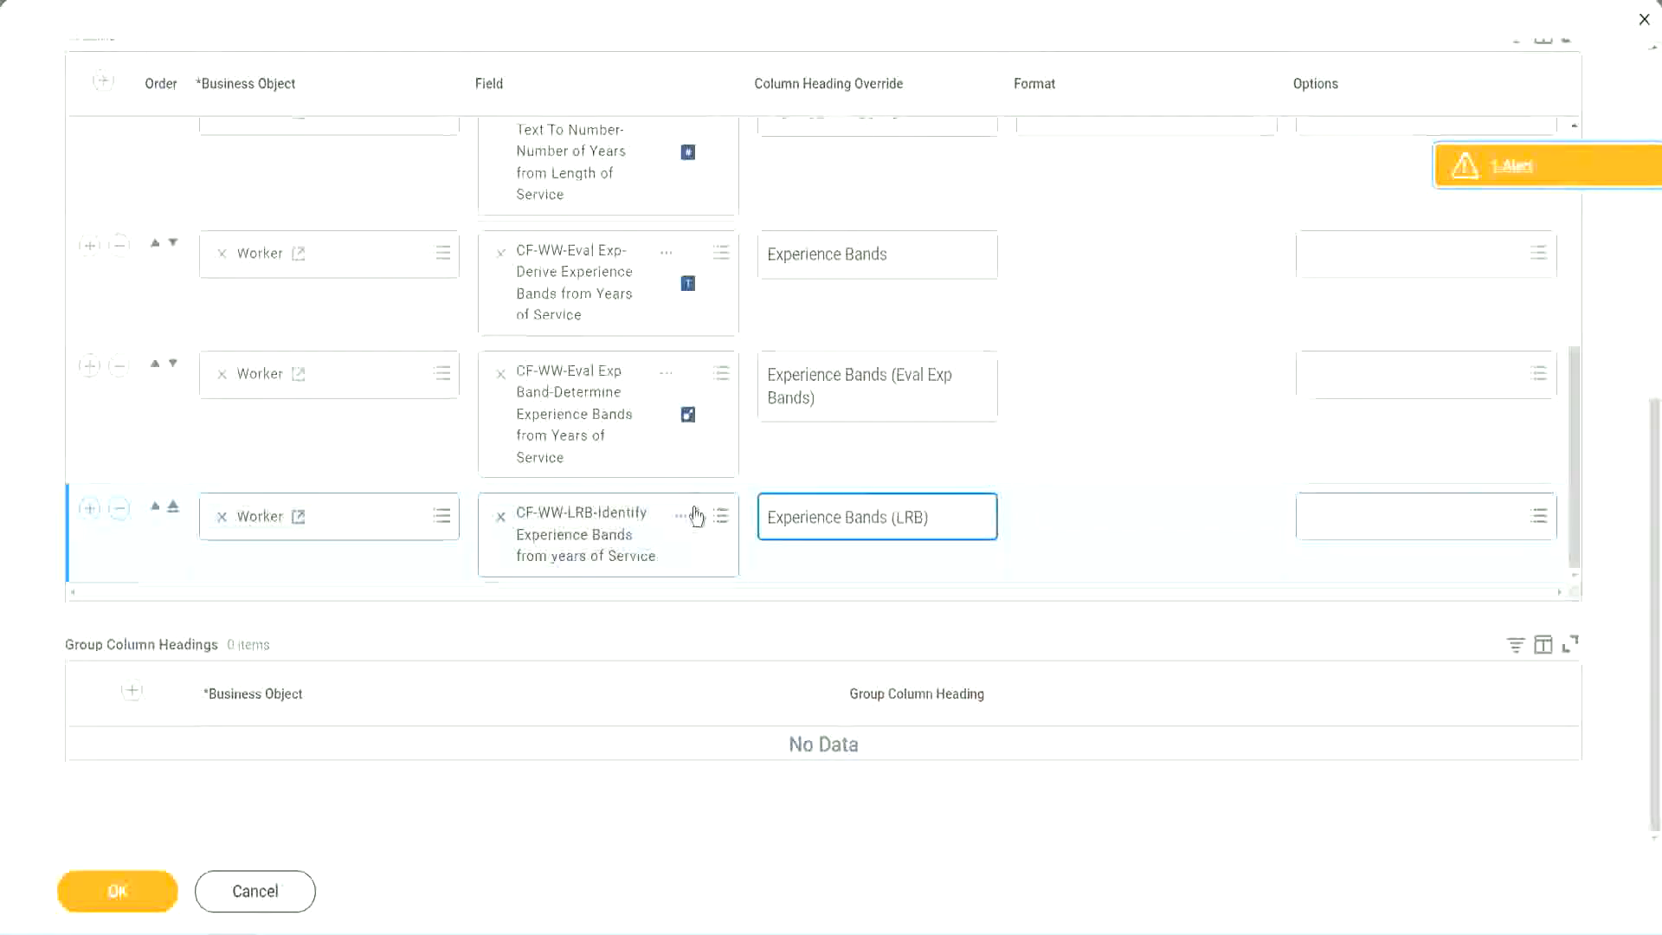
# Save the report definition and run WW Employee Details with the worker type, employee type and contingent worker type prompts left blank
pyautogui.click(118, 892)
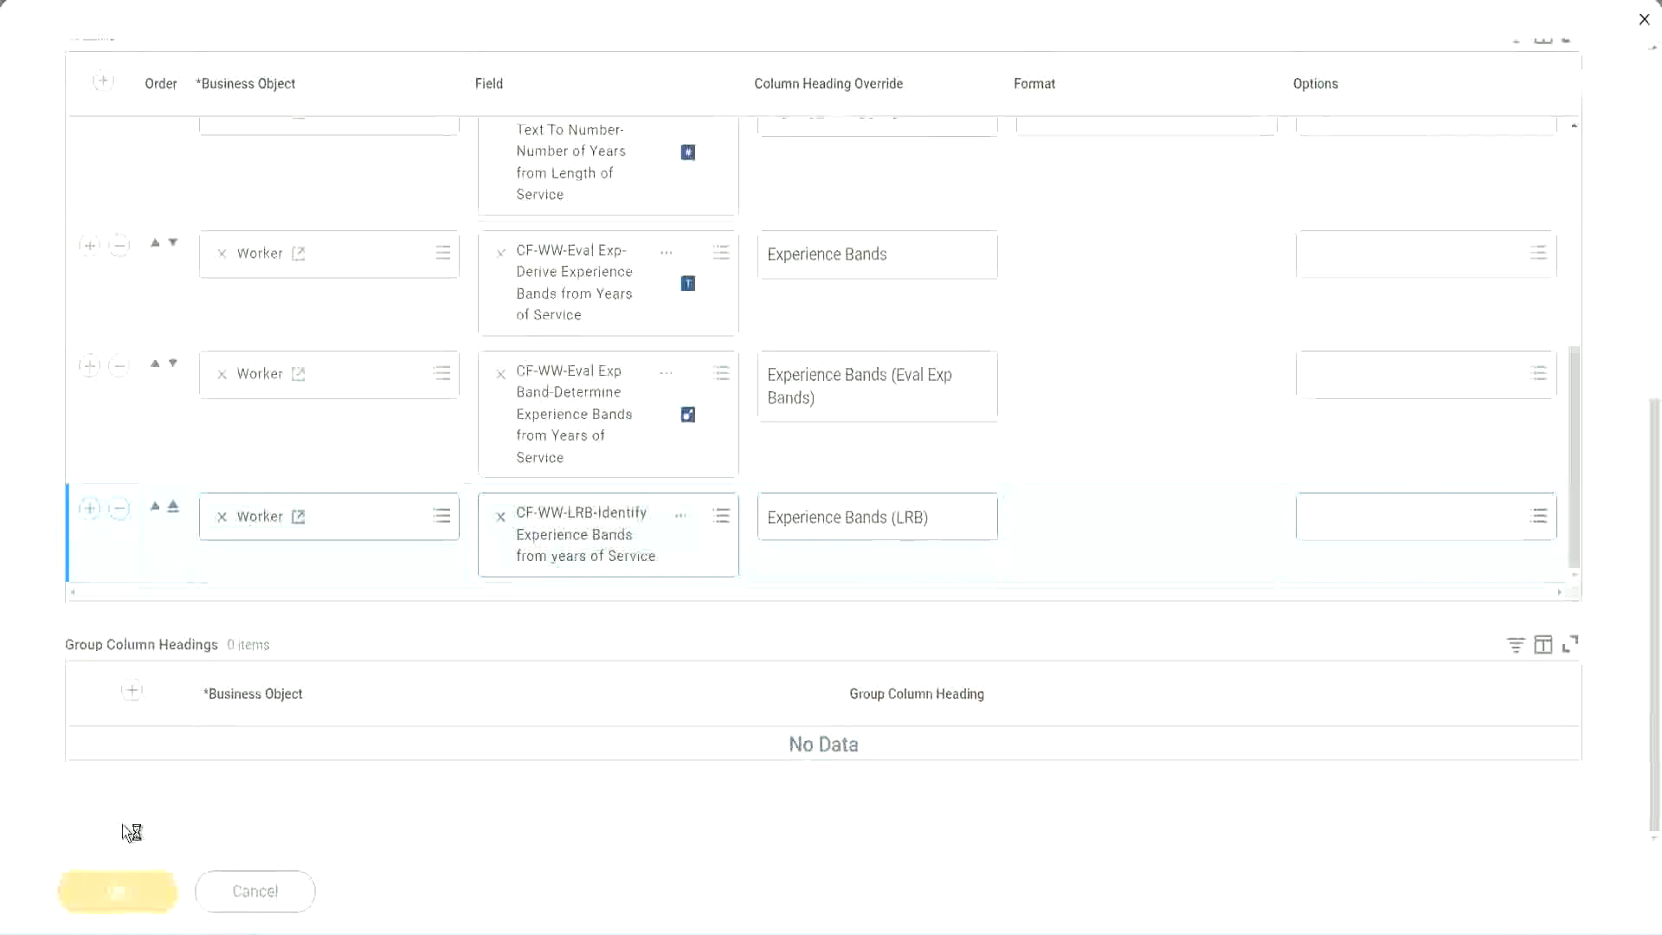
pyautogui.click(163, 881)
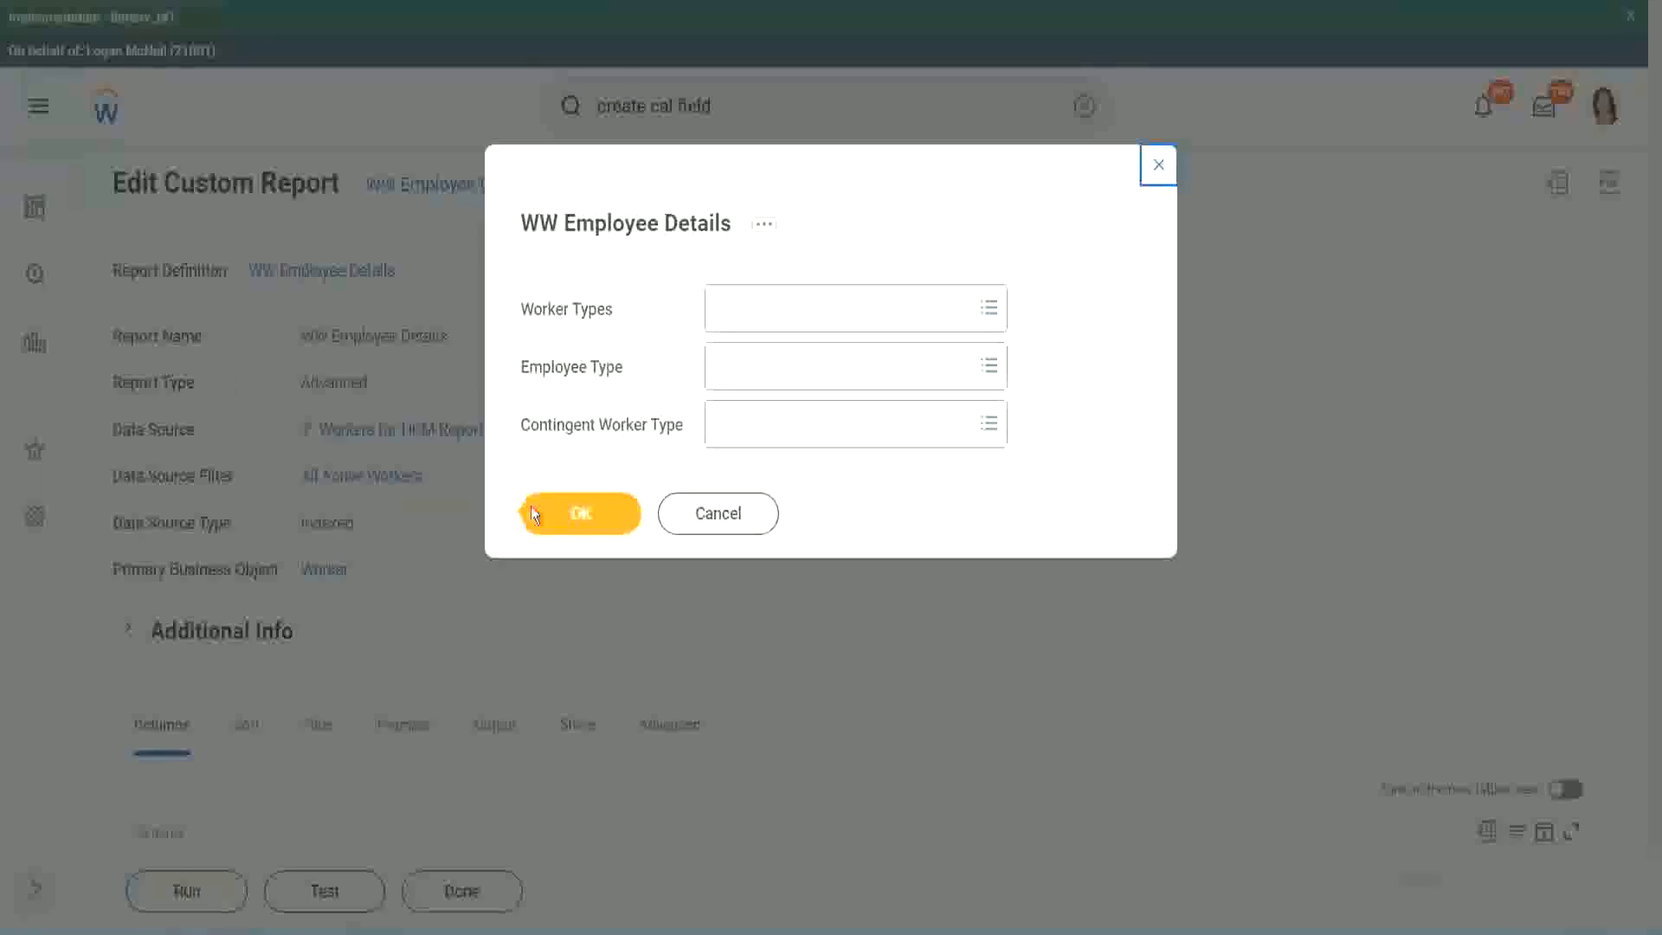
pyautogui.click(589, 517)
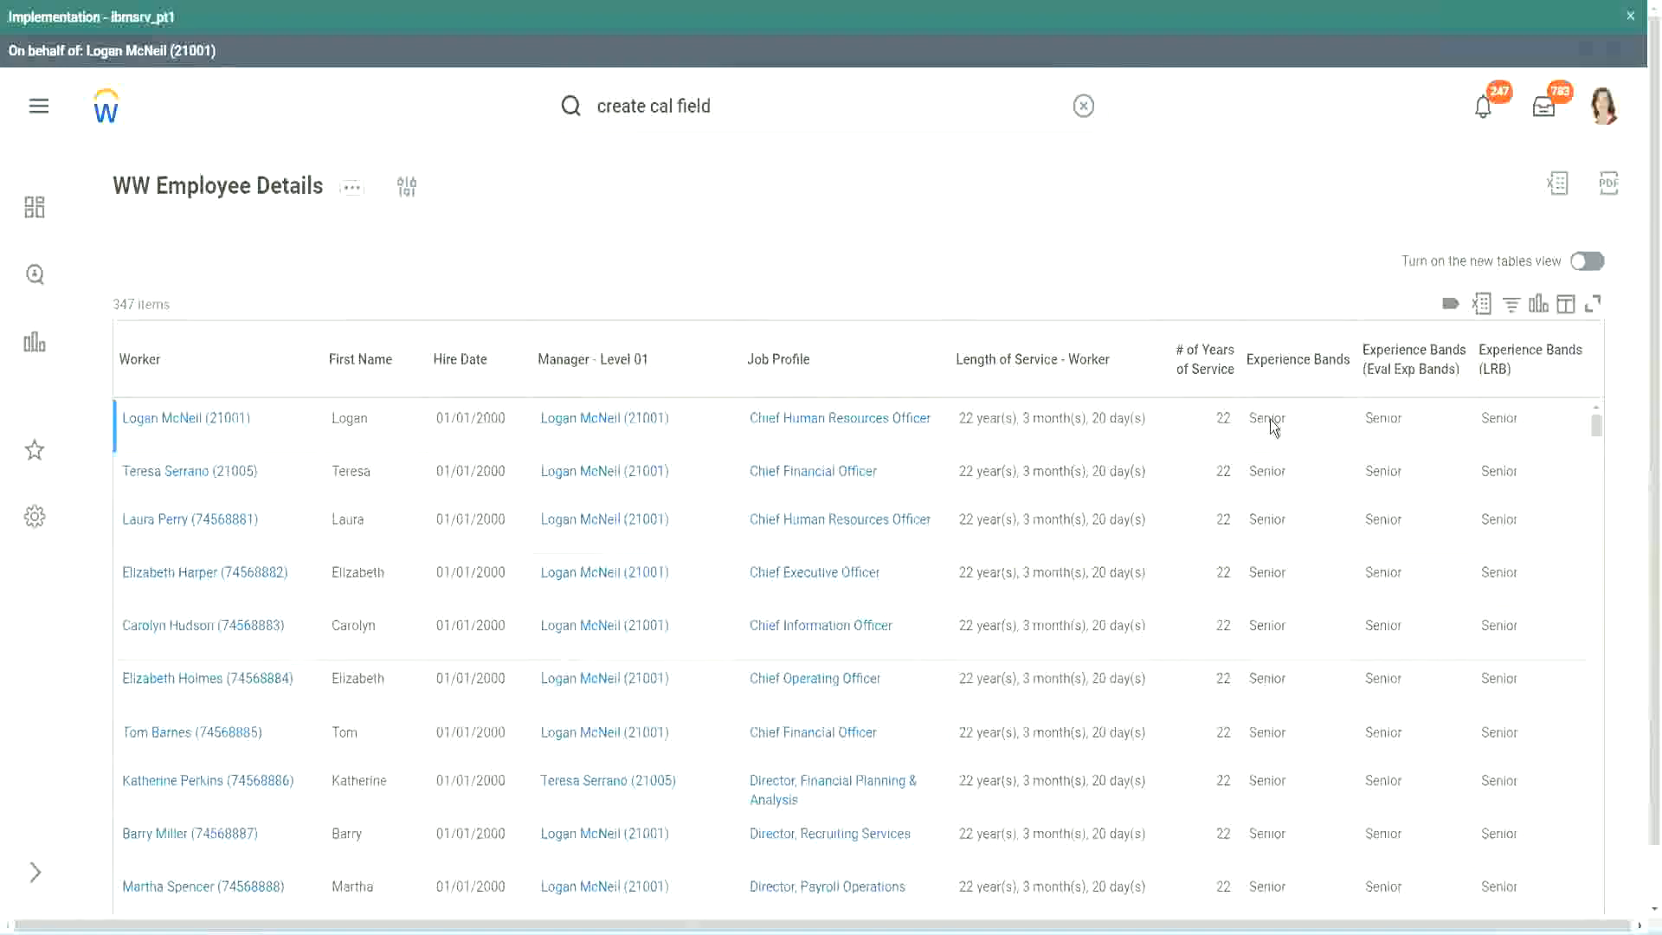
# Compare the values in the three experience band columns against the years of service across the report rows
pyautogui.doubleClick(1272, 419)
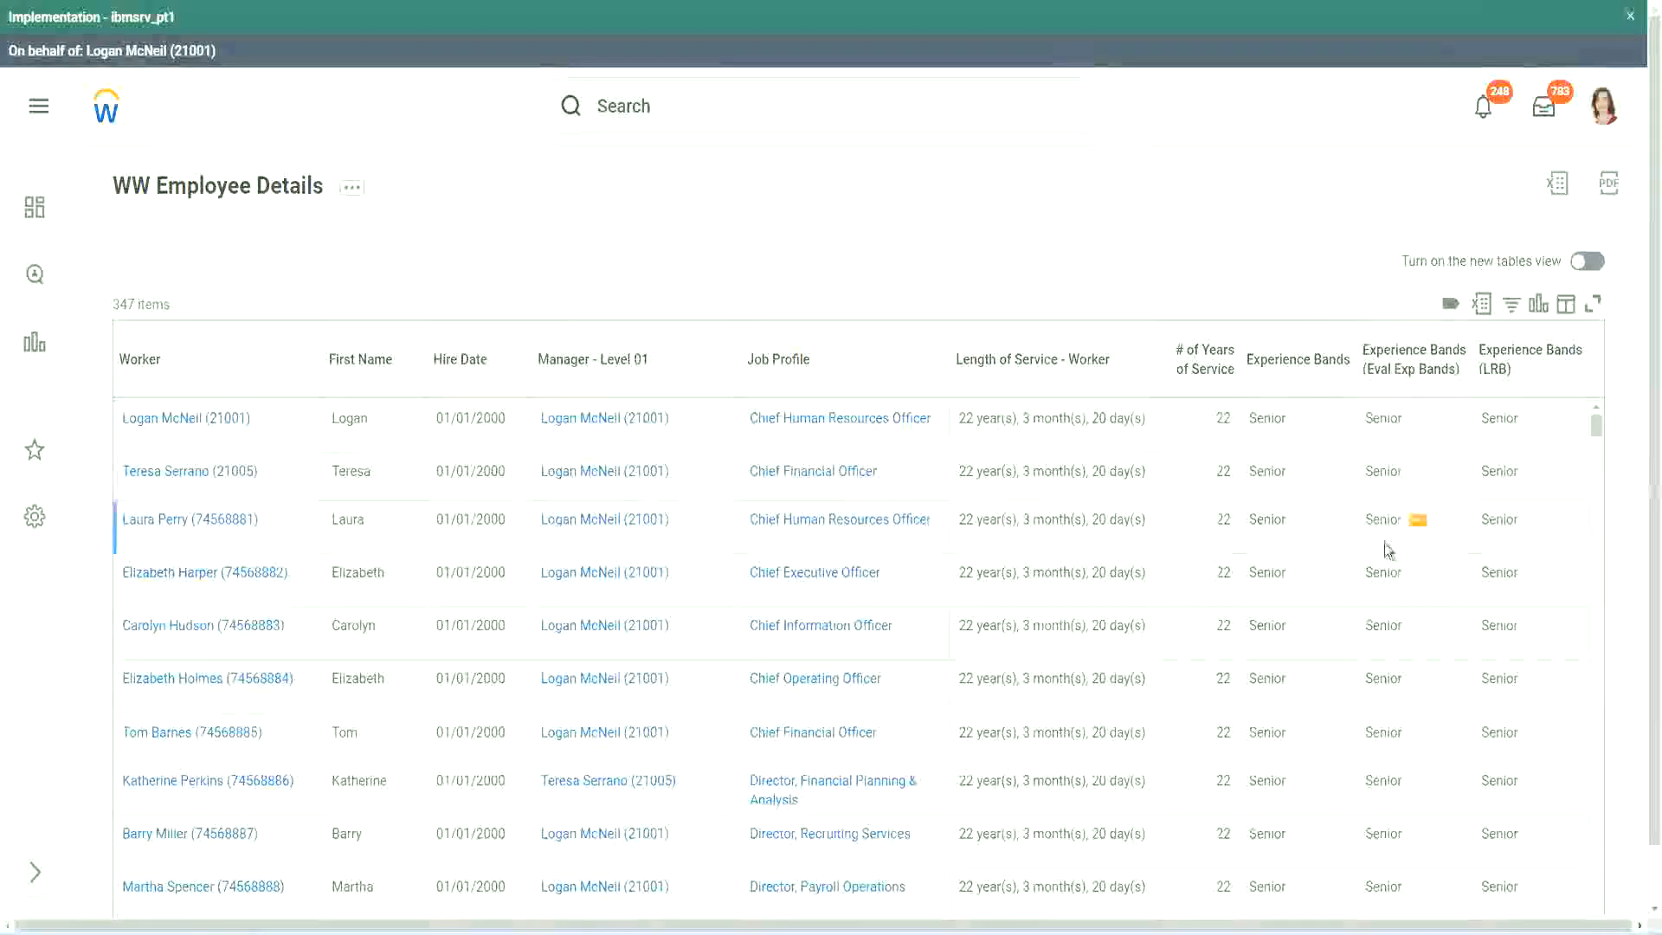
pyautogui.scroll(-5, 1383, 543)
pyautogui.scroll(-5, 1380, 571)
pyautogui.scroll(-3, 1379, 594)
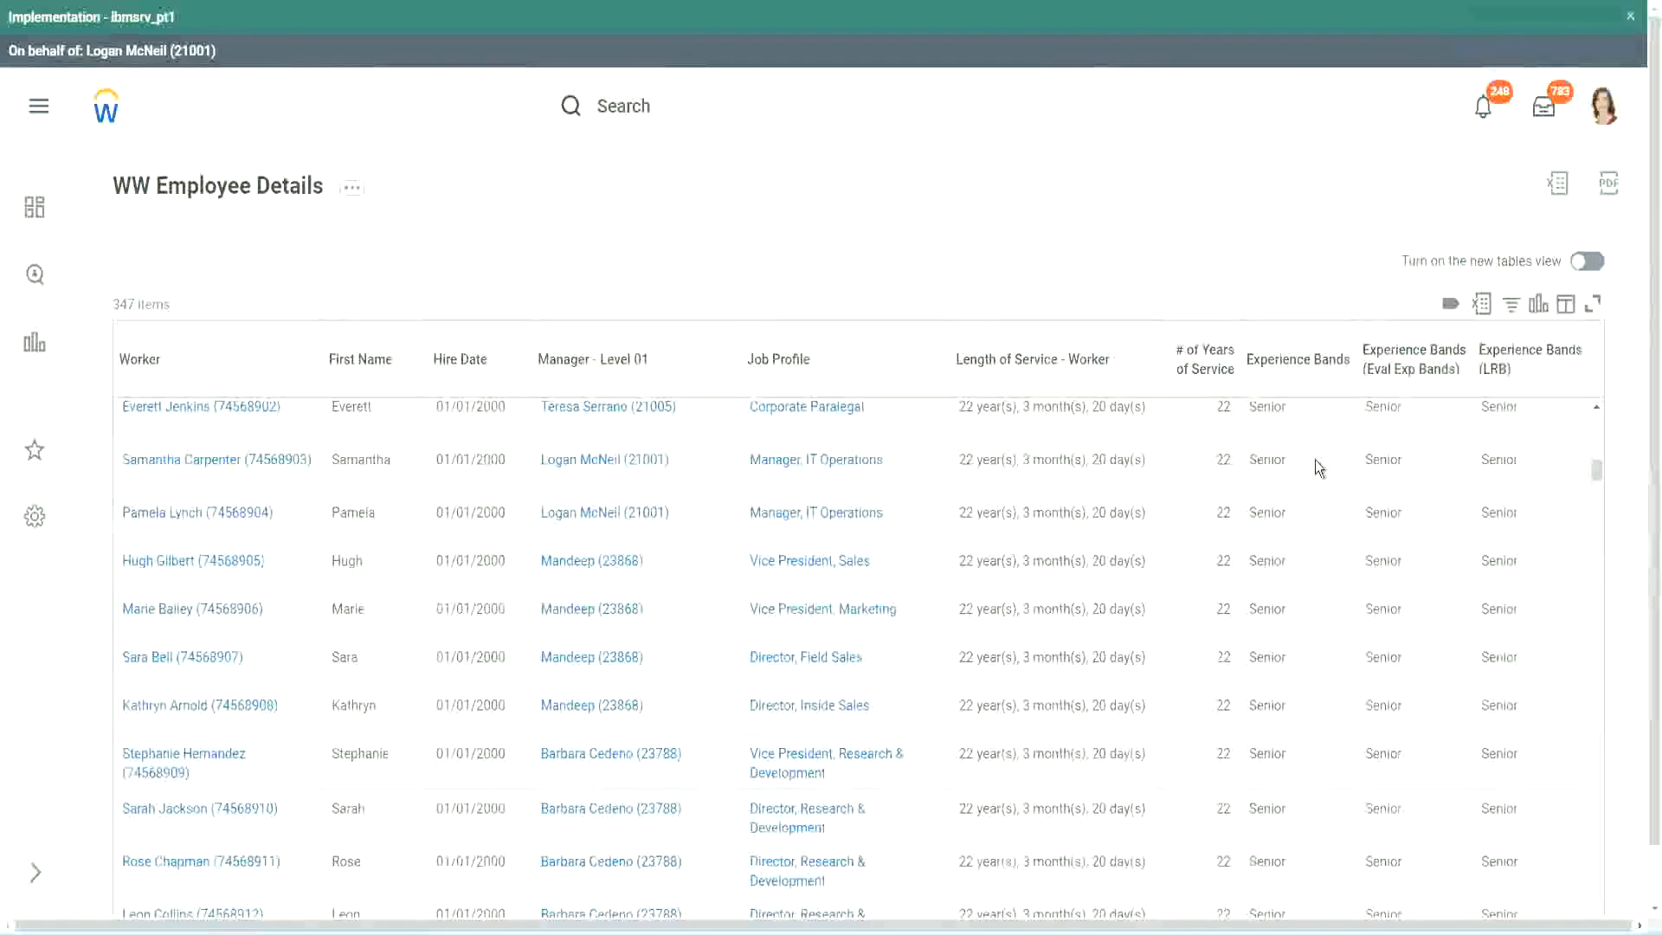
pyautogui.scroll(-3, 1305, 710)
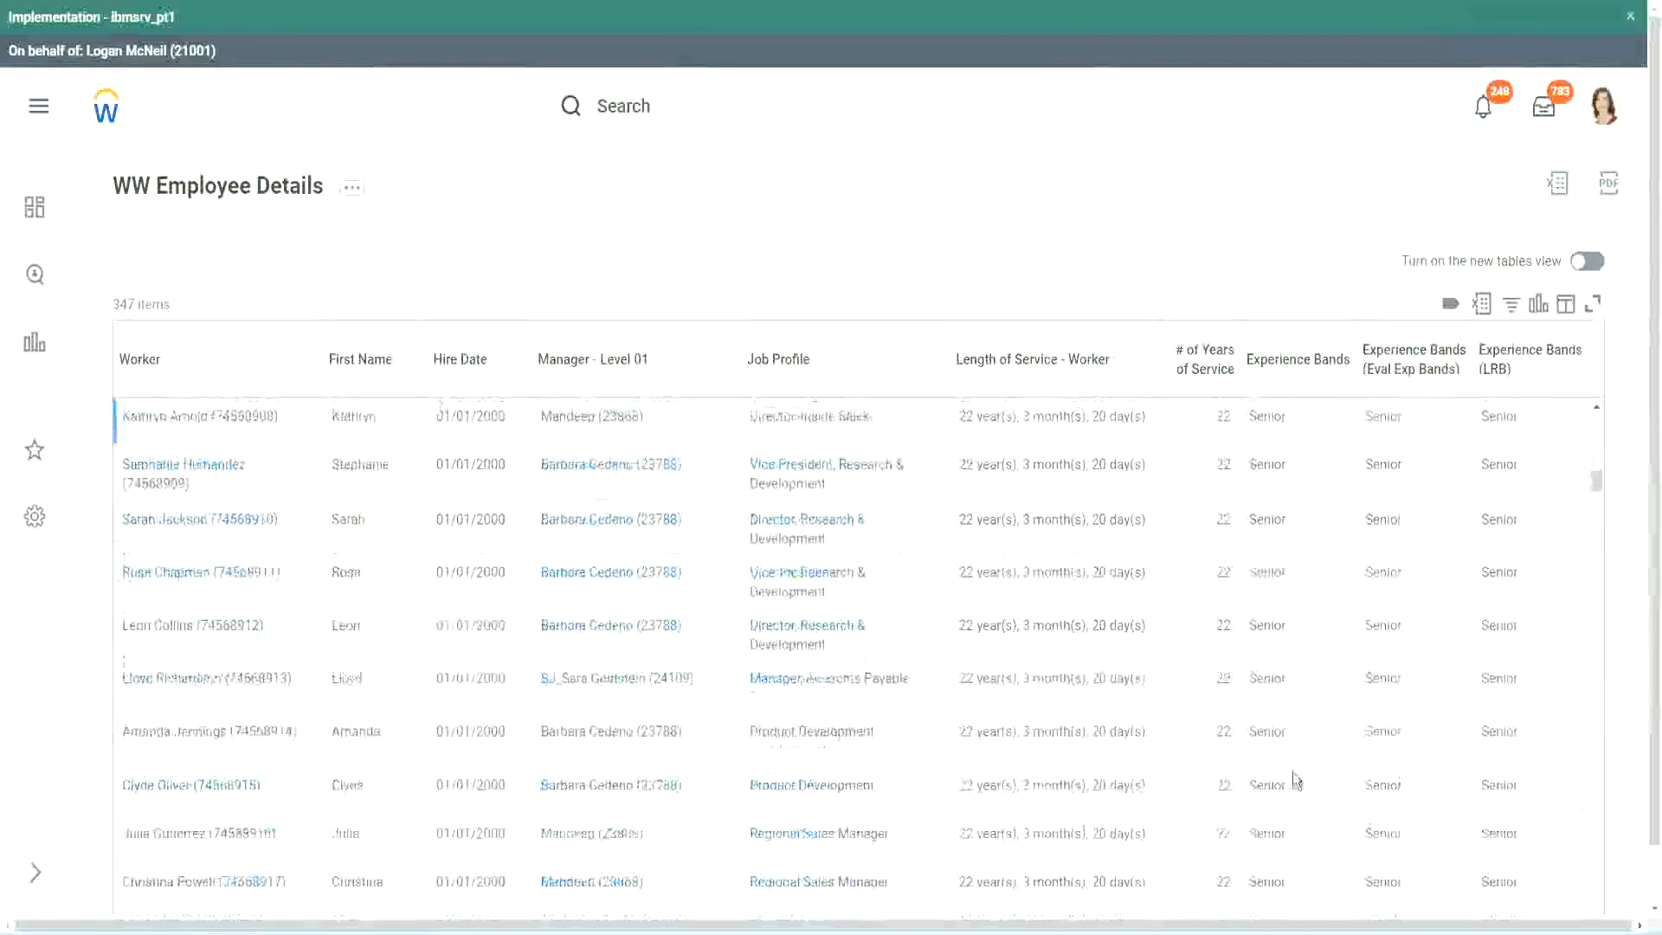
pyautogui.scroll(-1, 1301, 615)
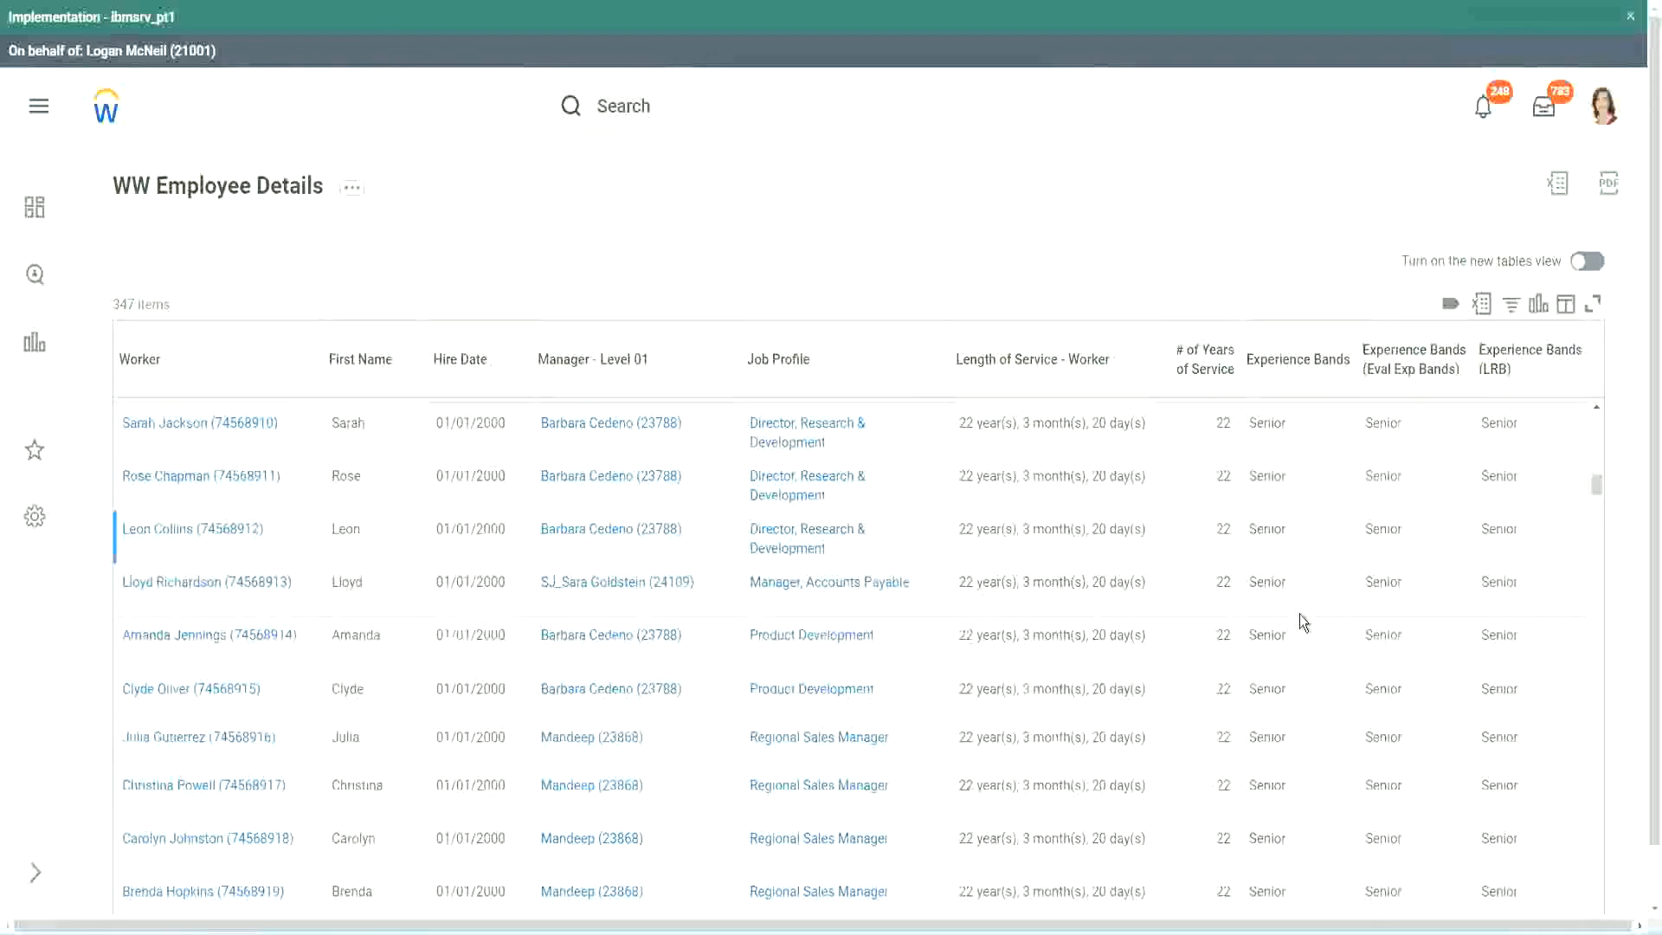